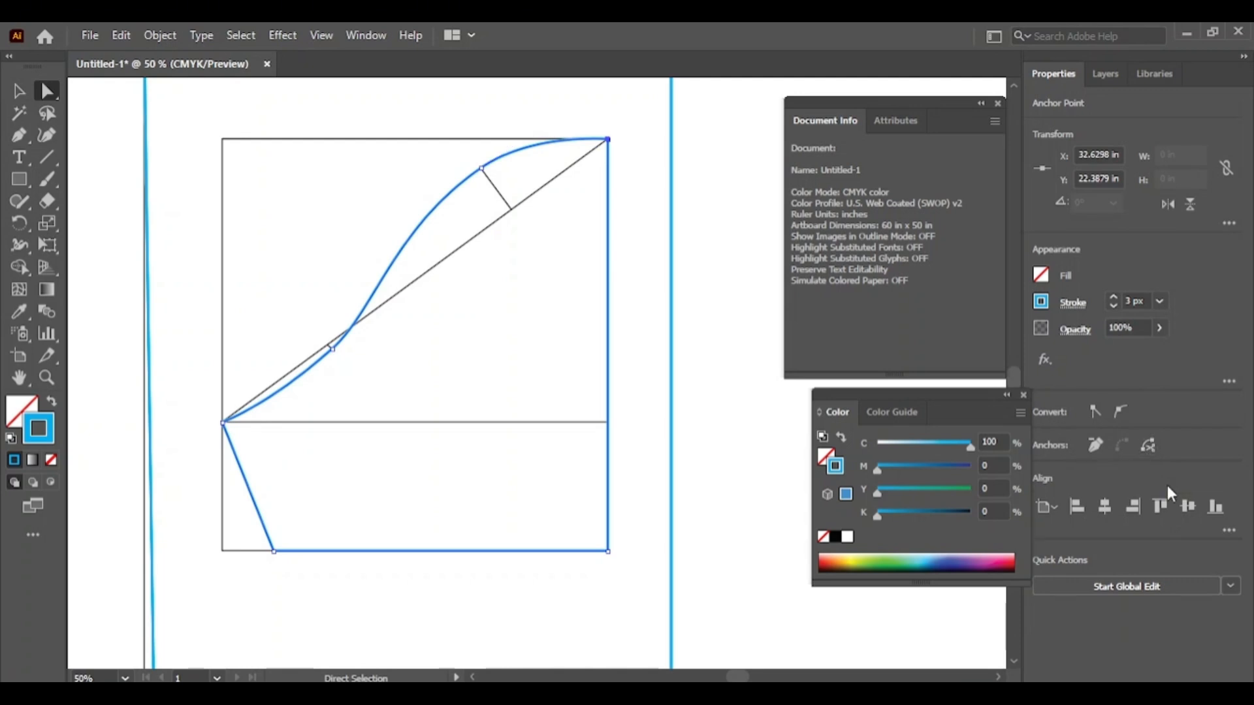
# Step: Cut the sleeve outline at the anchor where the cap curve meets the slanted underarm edge
pyautogui.click(222, 422)
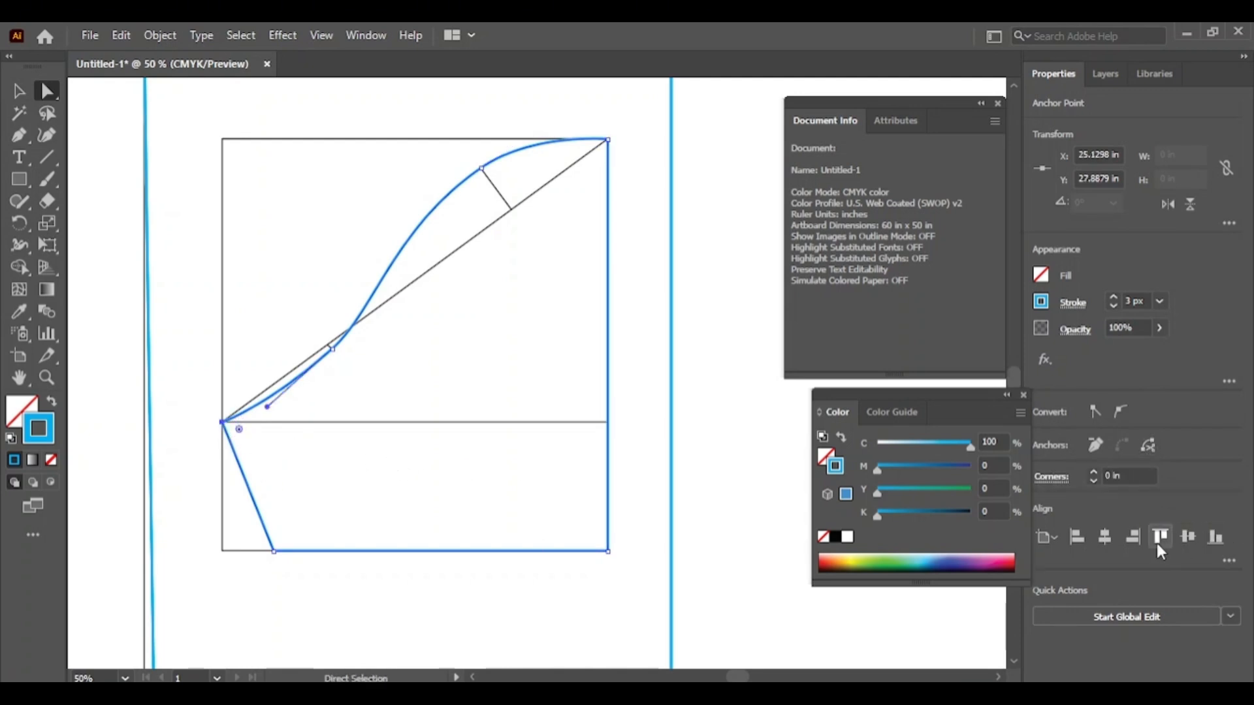
pyautogui.click(1144, 448)
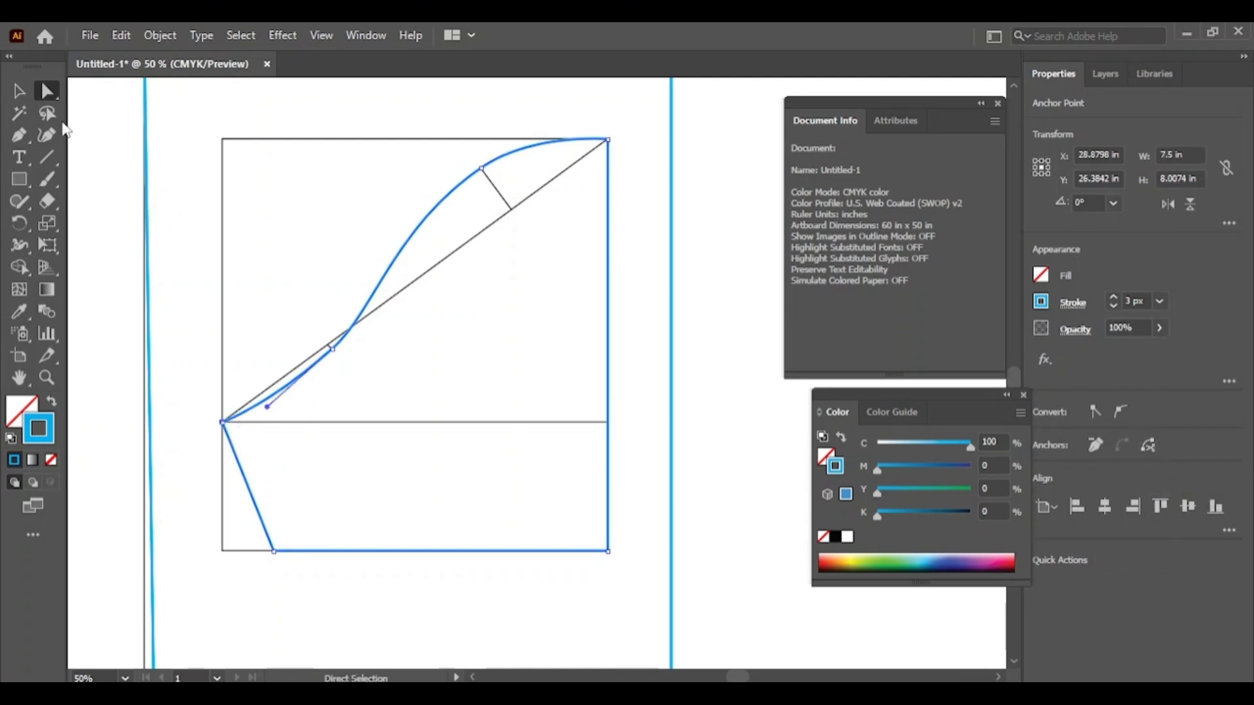
pyautogui.click(19, 91)
pyautogui.click(198, 230)
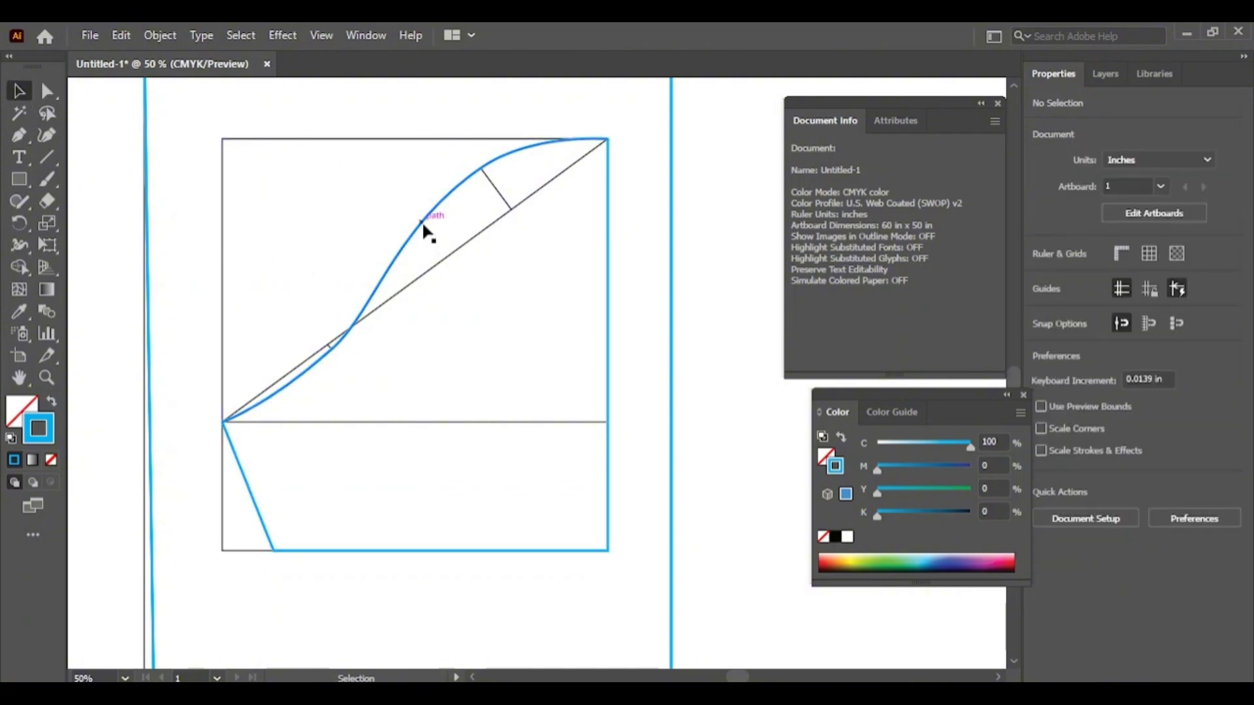
# Step: Move the sleeve cap curve away from the outline to test its separation, and undo the move
pyautogui.click(425, 222)
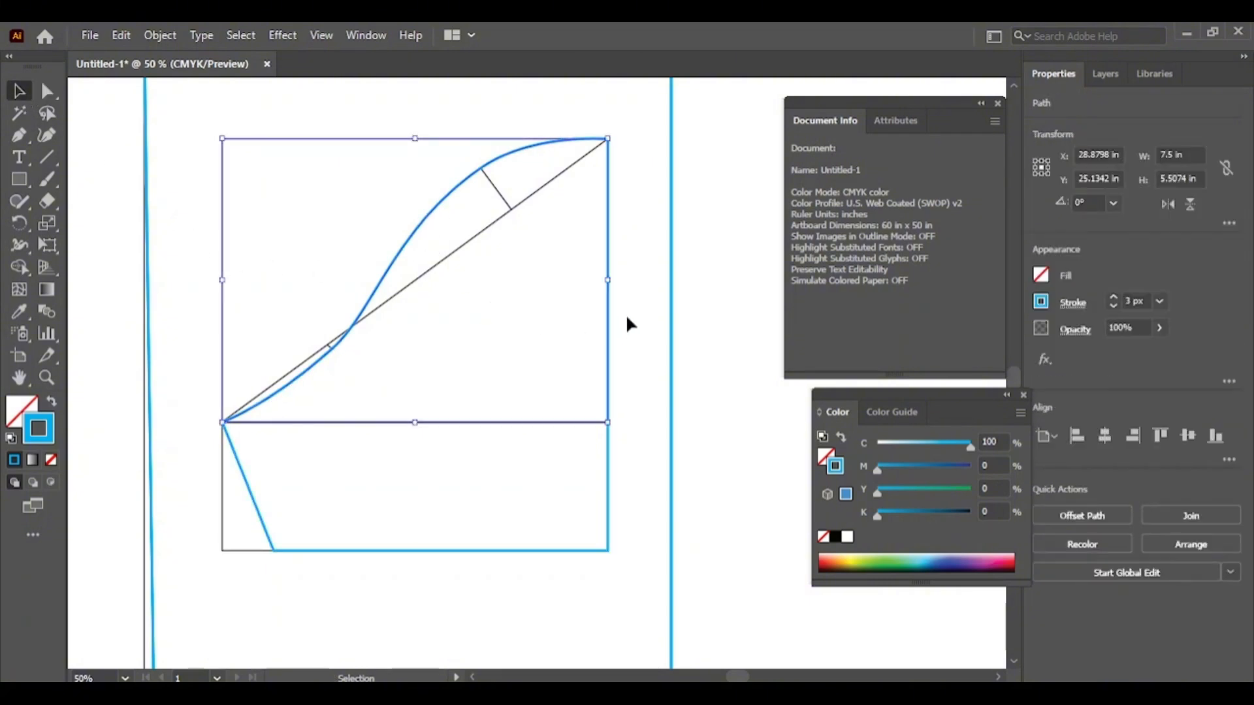
pyautogui.click(644, 263)
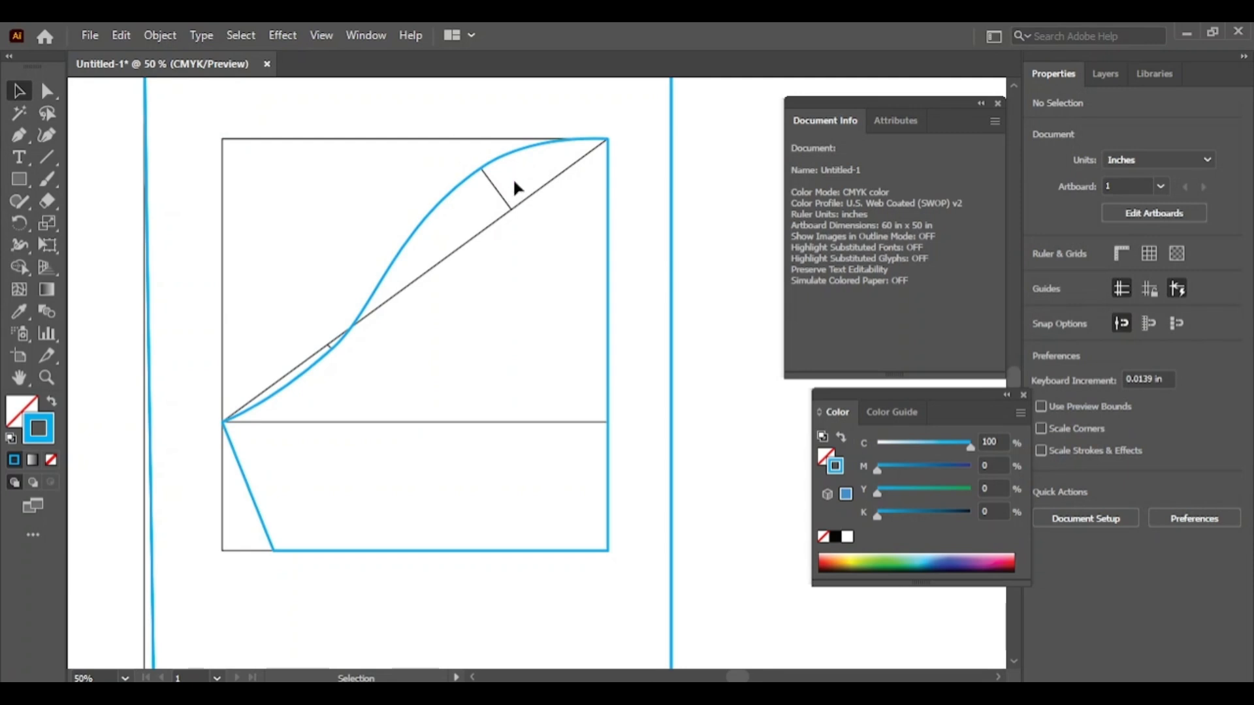
pyautogui.moveTo(507, 154); pyautogui.dragTo(458, 125)
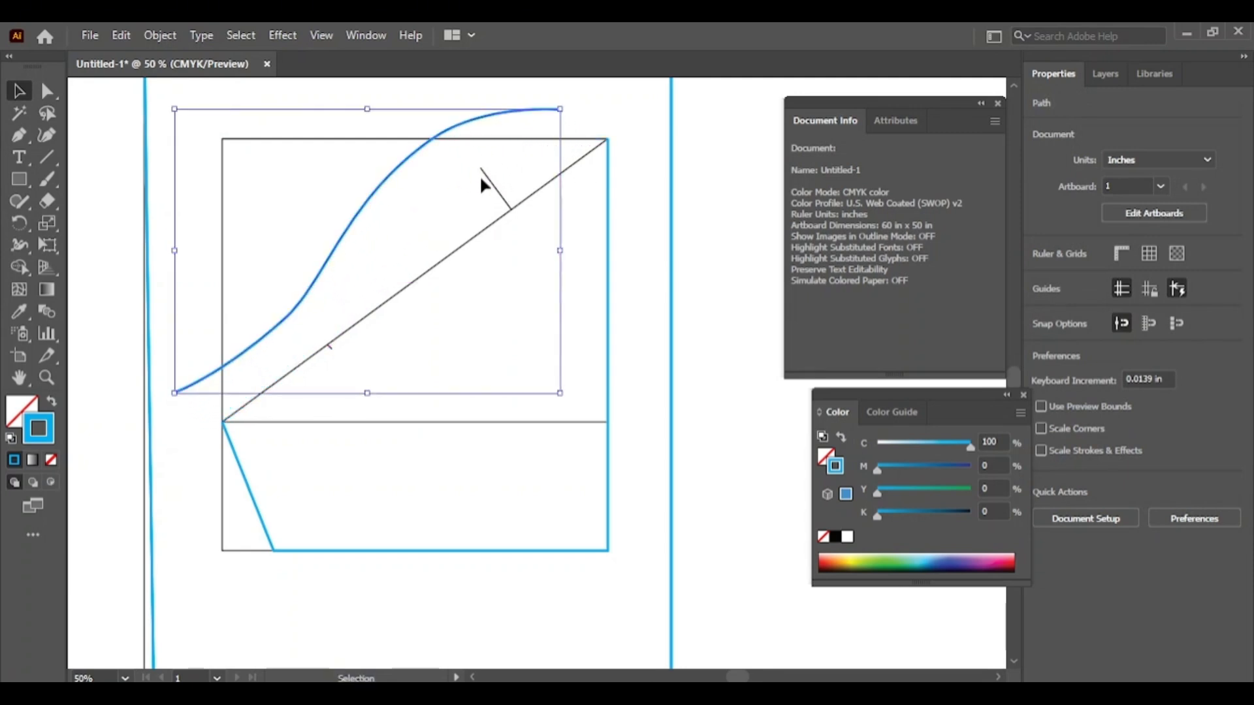
pyautogui.hotkey('ctrl', 'z')
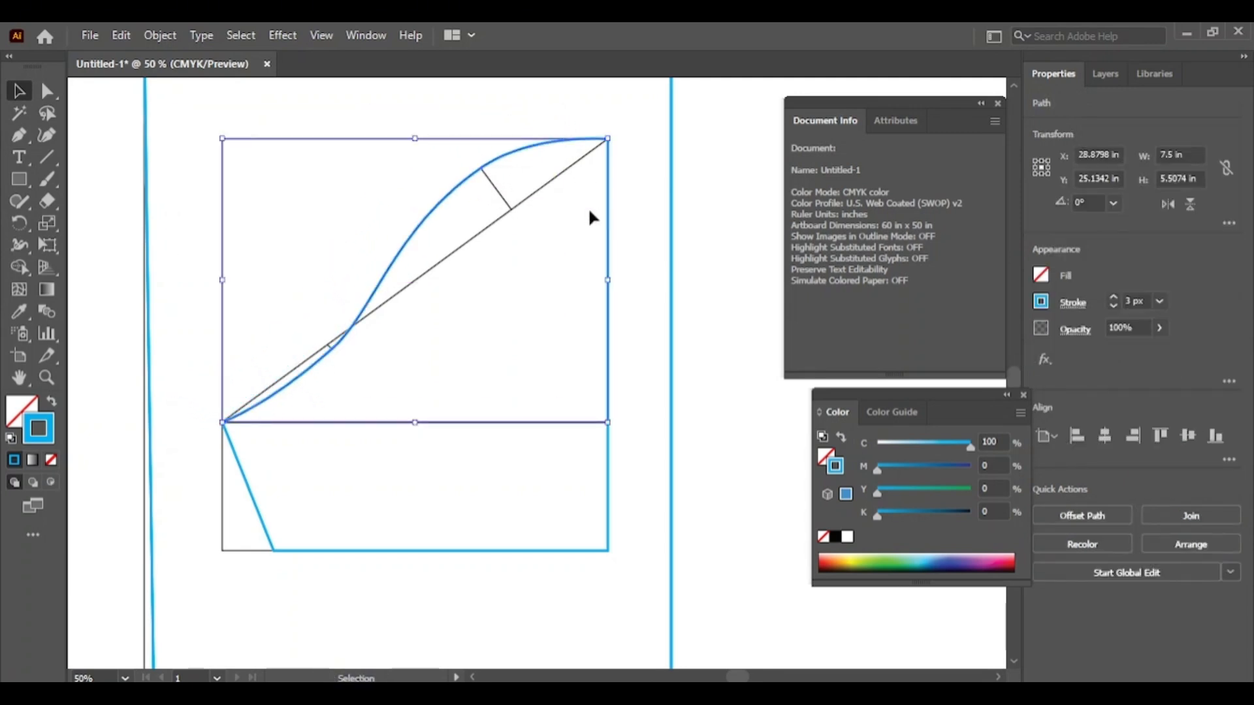
pyautogui.click(644, 203)
# Step: Copy the sleeve cap curve and paste the duplicate in place
pyautogui.click(399, 264)
pyautogui.click(124, 39)
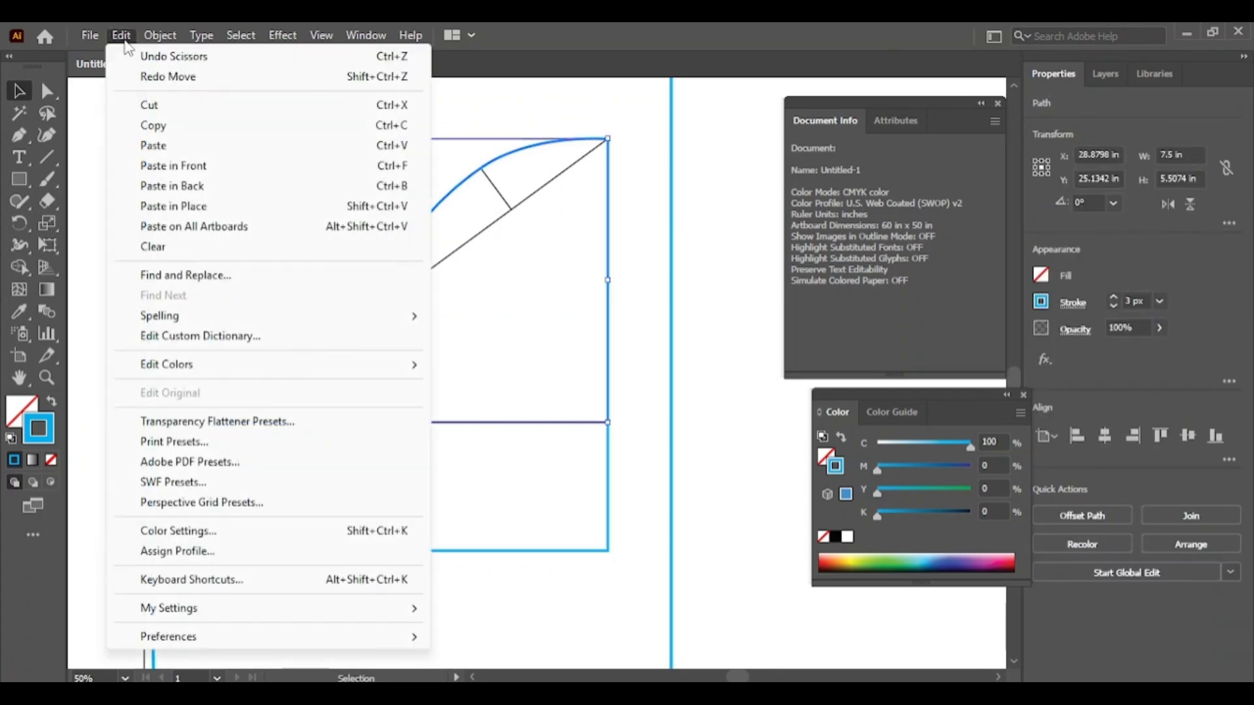
pyautogui.click(162, 128)
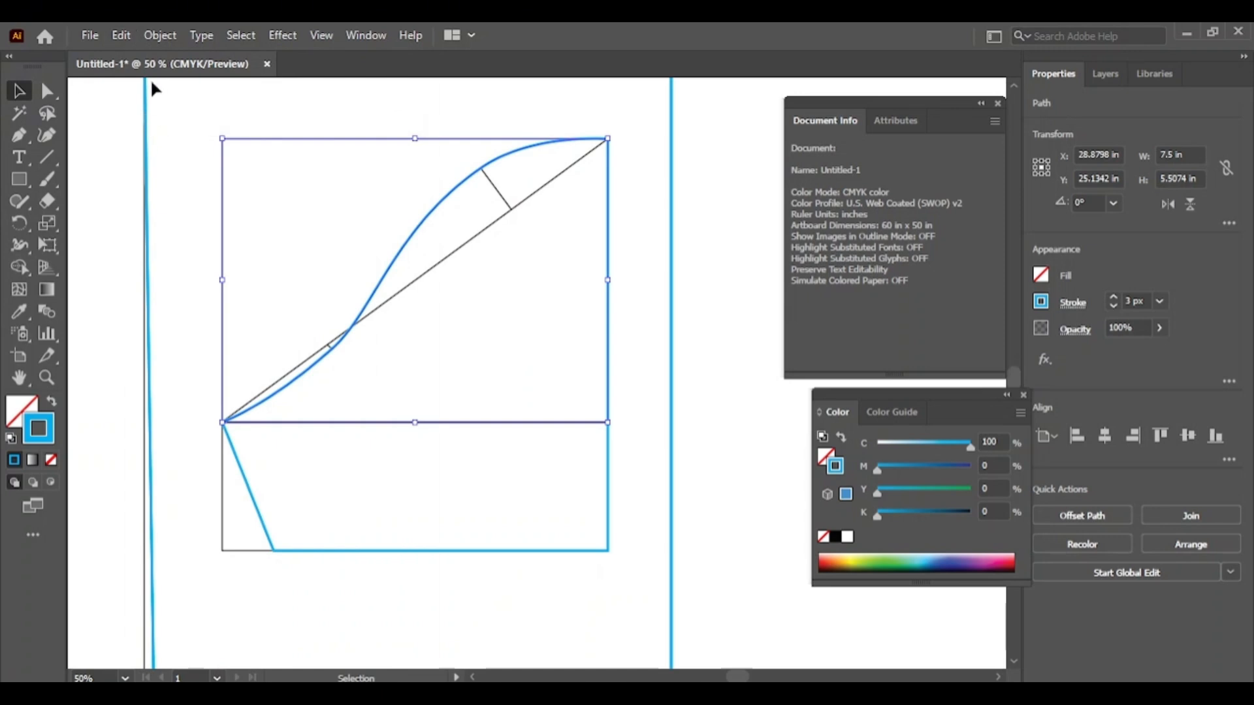
pyautogui.click(121, 35)
pyautogui.click(194, 207)
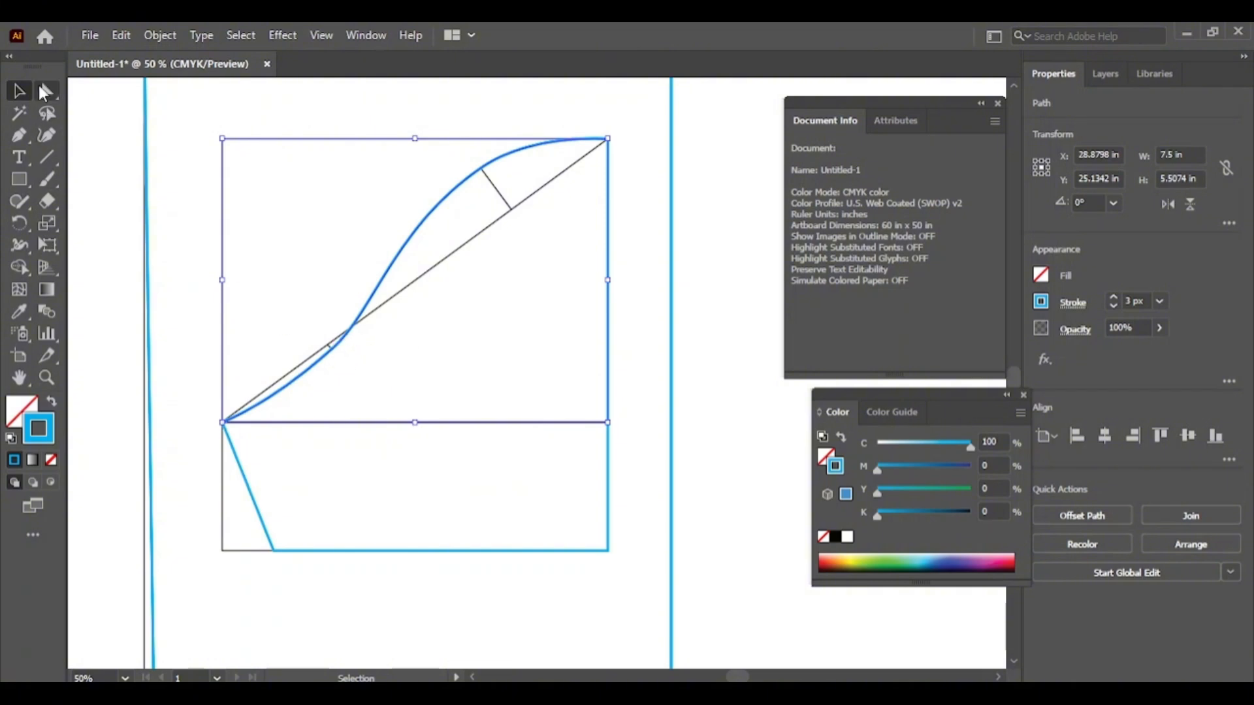
# Step: Raise the copied curve's lower inner anchor to about Y 26.02 in and adjust its lower handle to reshape the curve
pyautogui.click(44, 92)
pyautogui.click(331, 348)
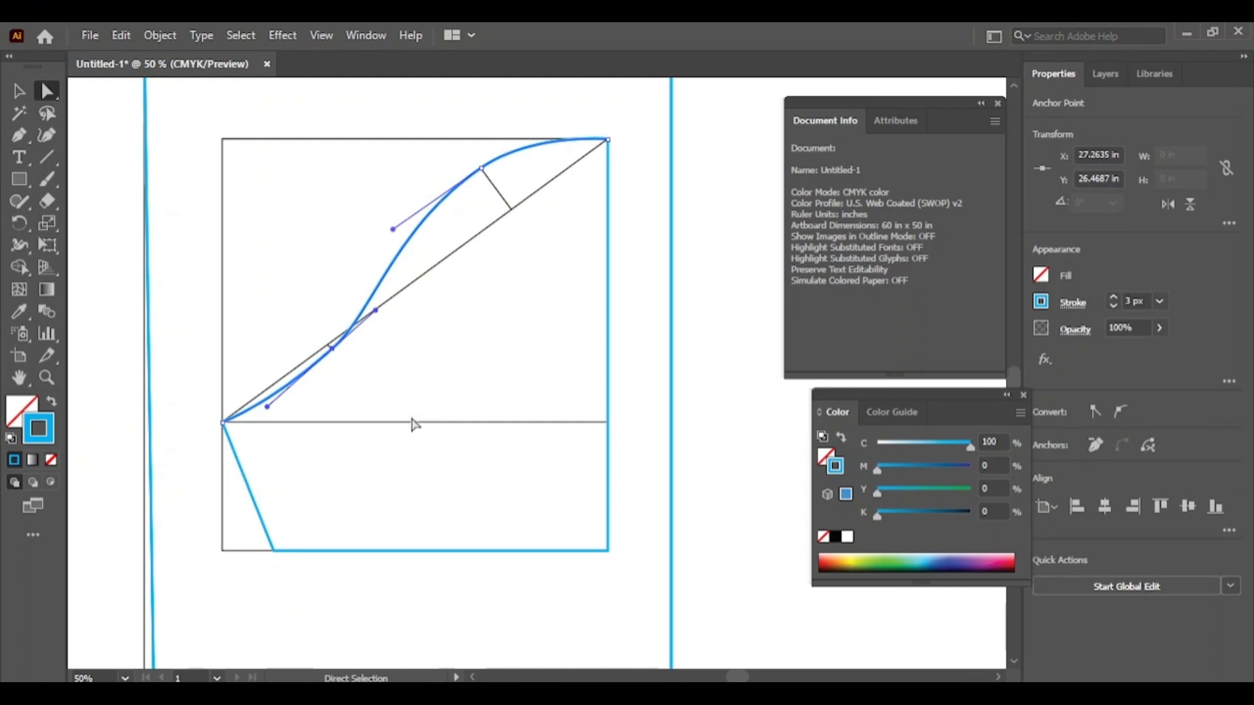
pyautogui.press('Up')
pyautogui.press('Up')
pyautogui.press('Up')
pyautogui.press('Up')
pyautogui.press('Up')
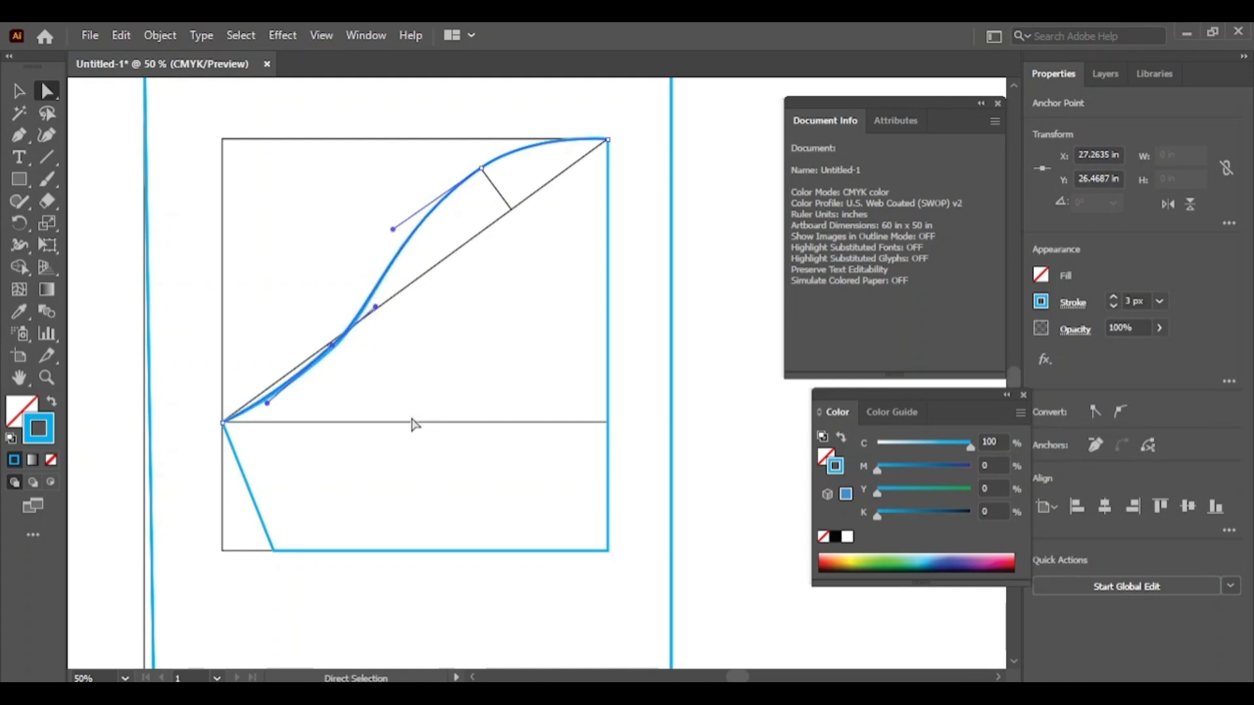
pyautogui.press('Up')
pyautogui.press('Up')
pyautogui.press('Up')
pyautogui.press('Up')
pyautogui.press('Up')
pyautogui.press('Up')
pyautogui.press('Up')
pyautogui.press('Up')
pyautogui.press('Up')
pyautogui.press('Up')
pyautogui.press('Up')
pyautogui.press('Up')
pyautogui.press('Up')
pyautogui.press('Up')
pyautogui.press('Up')
pyautogui.press('Up')
pyautogui.press('Up')
pyautogui.press('Up')
pyautogui.press('Up')
pyautogui.press('Up')
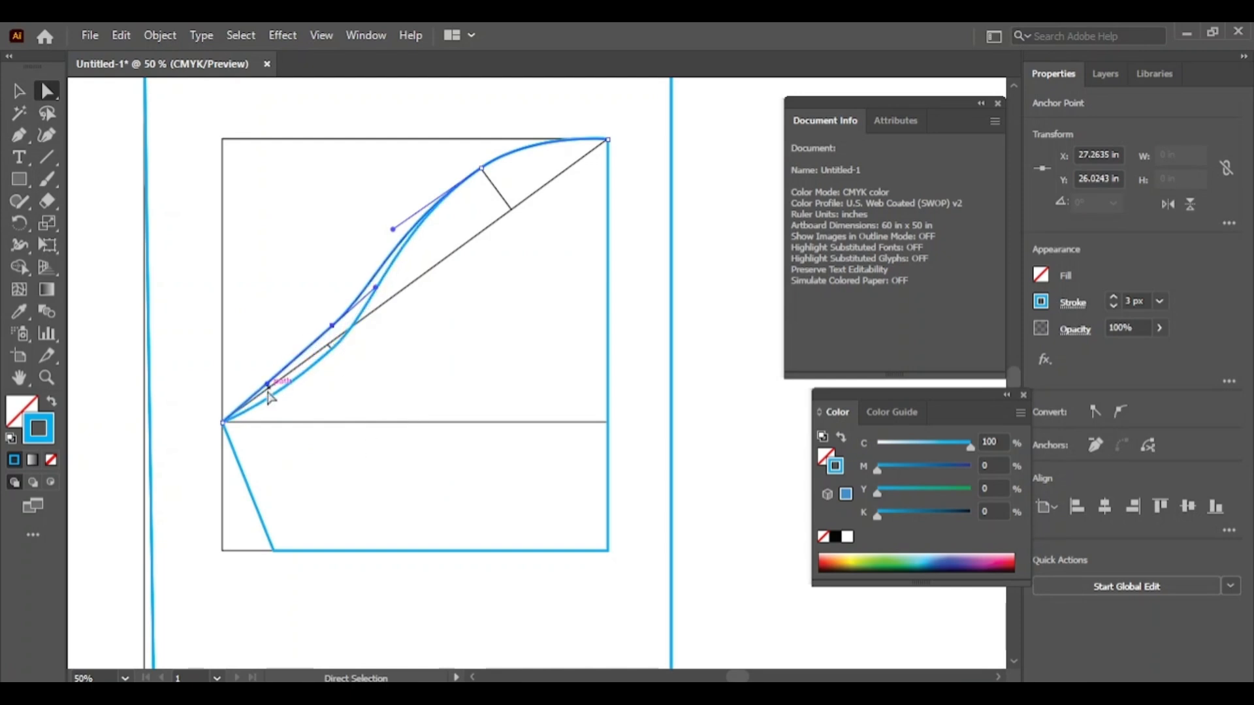
pyautogui.moveTo(270, 387); pyautogui.dragTo(286, 395)
# Step: Nudge the copied curve's upper inner anchor up and left to X 30.0889 in, Y 22.9017 in, and deselect the curve
pyautogui.click(484, 169)
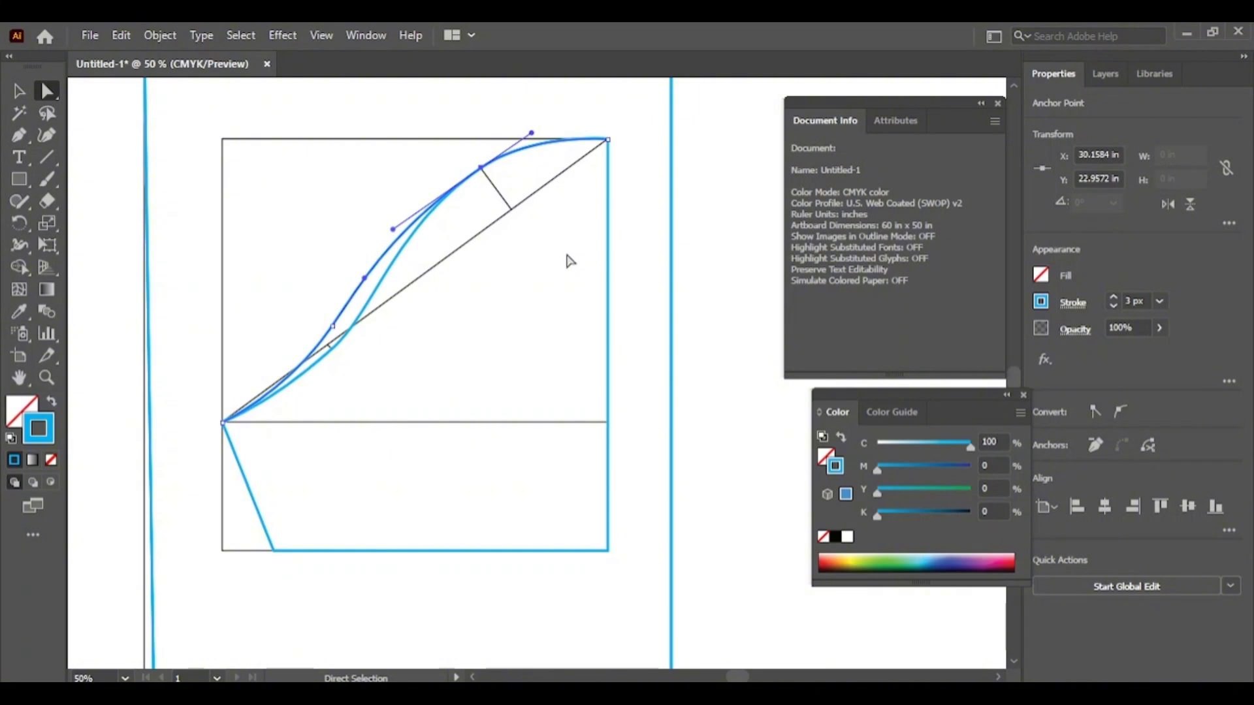
pyautogui.press('Up')
pyautogui.press('Up')
pyautogui.press('Up')
pyautogui.press('Up')
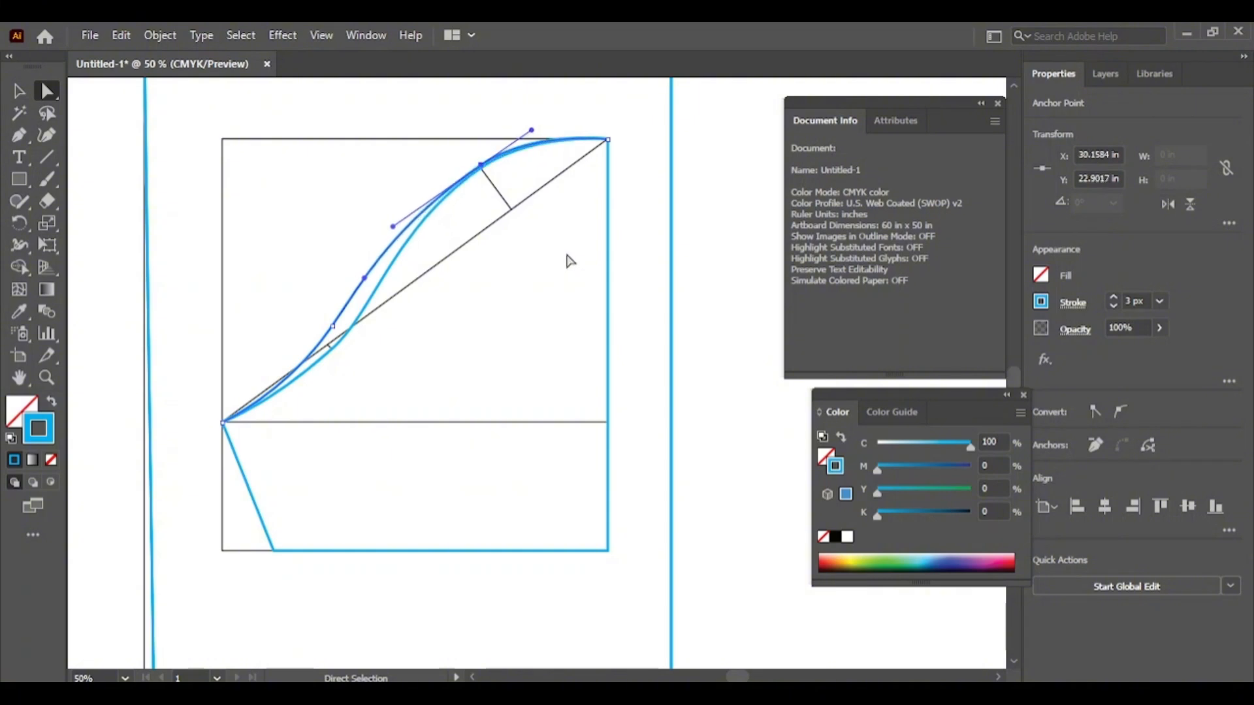
pyautogui.press('Left')
pyautogui.press('Left')
pyautogui.press('Left')
pyautogui.press('Left')
pyautogui.press('Left')
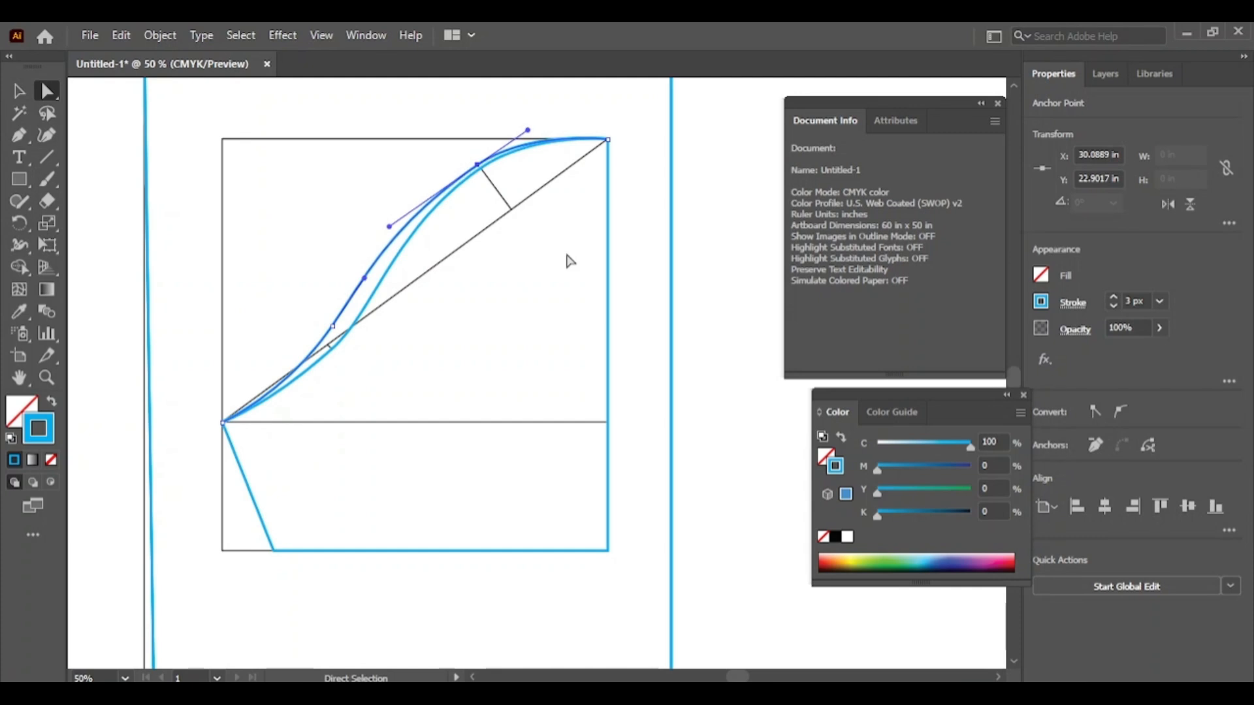
pyautogui.click(19, 113)
pyautogui.click(19, 90)
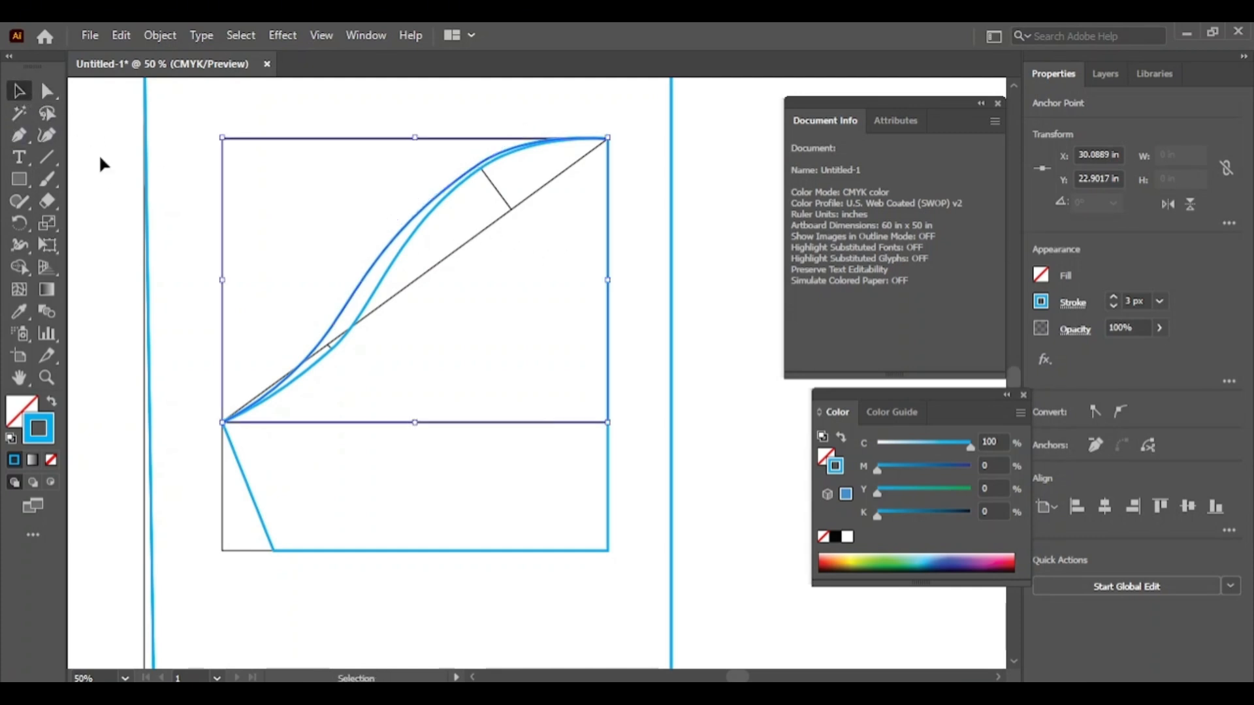
pyautogui.click(156, 206)
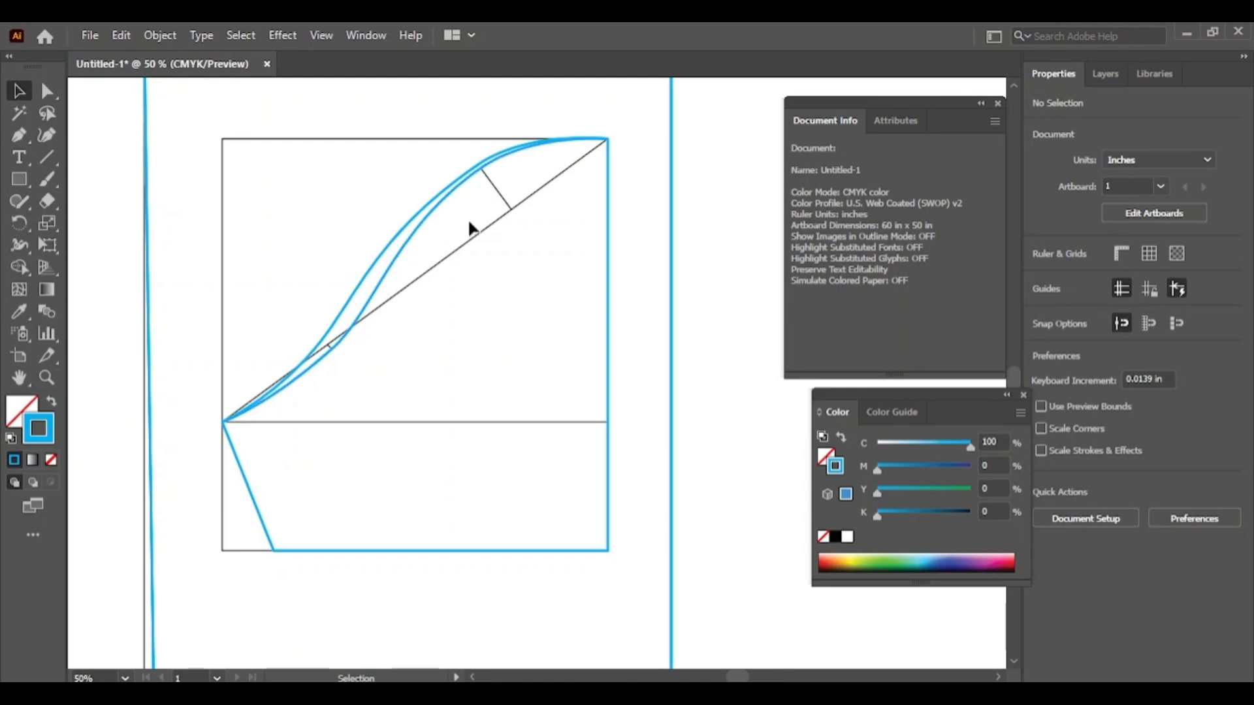
# Step: Move both cap curves away from the sleeve to check that they are separate, and undo the moves
pyautogui.click(605, 140)
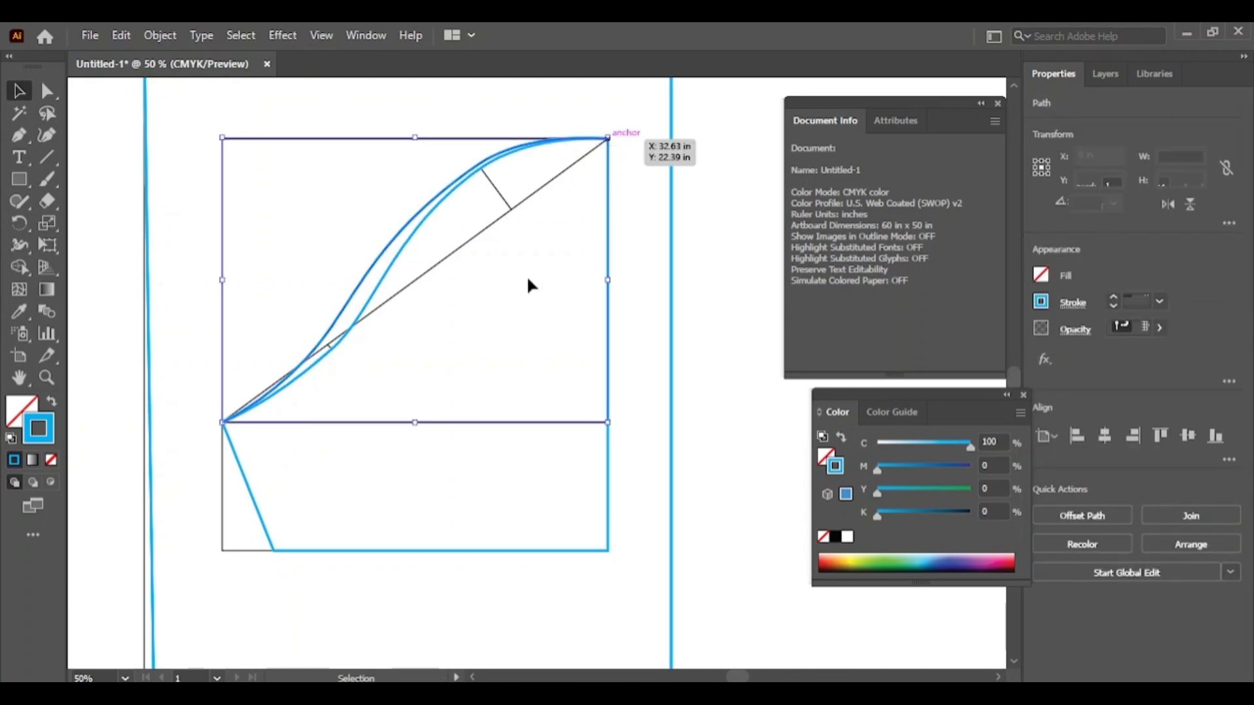
pyautogui.click(353, 235)
pyautogui.click(383, 251)
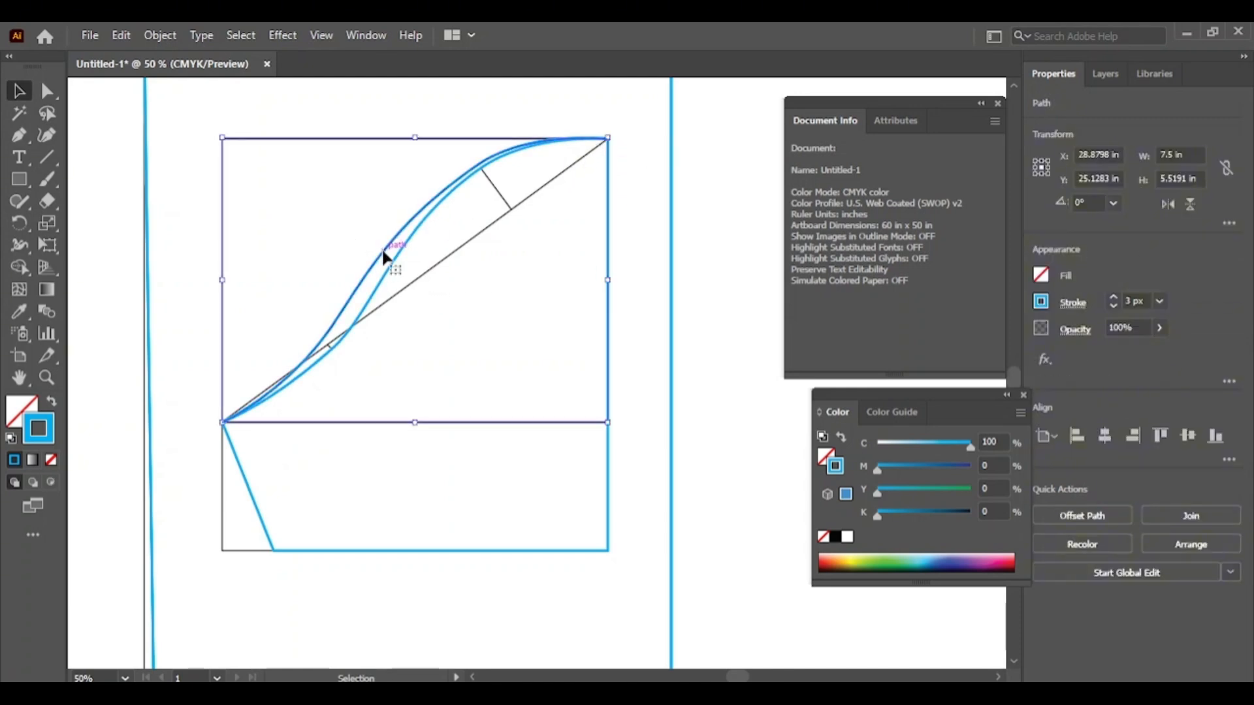
pyautogui.moveTo(385, 251)
pyautogui.mouseDown()
pyautogui.moveTo(341, 228)
pyautogui.moveTo(386, 238)
pyautogui.mouseUp()
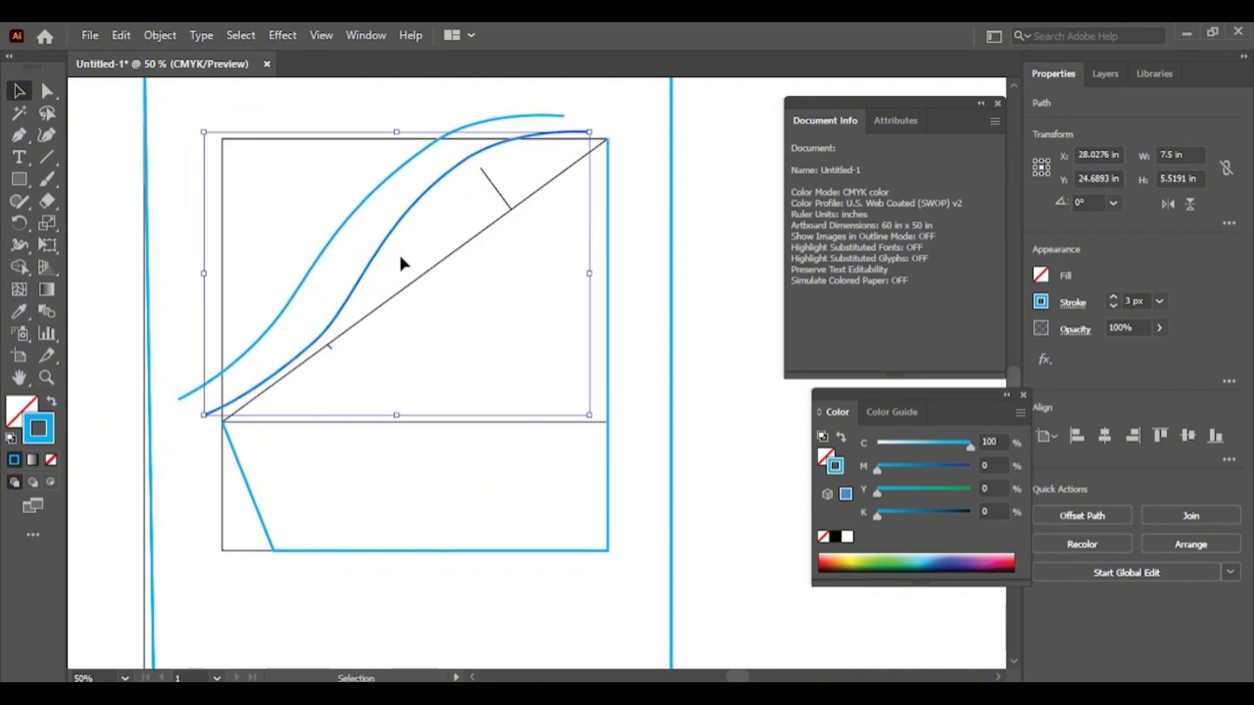
pyautogui.press('ctrl')
pyautogui.hotkey('ctrl', 'z')
pyautogui.hotkey('ctrl', 'z')
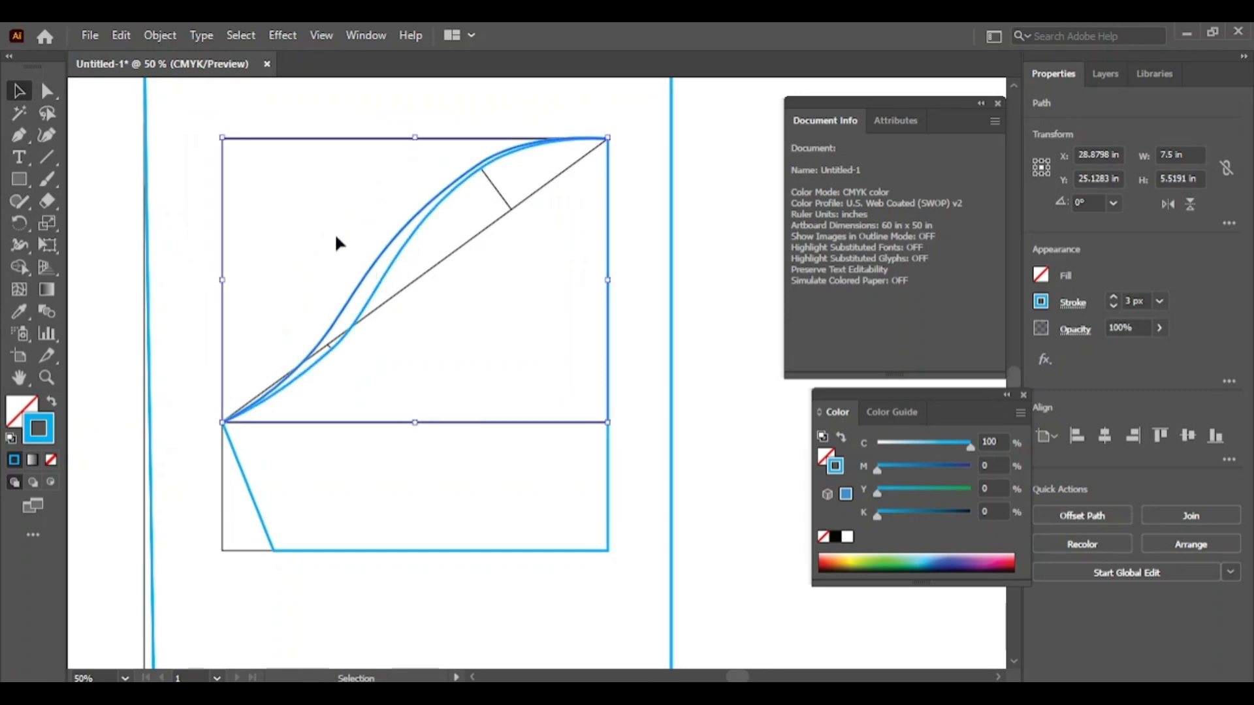
pyautogui.click(336, 243)
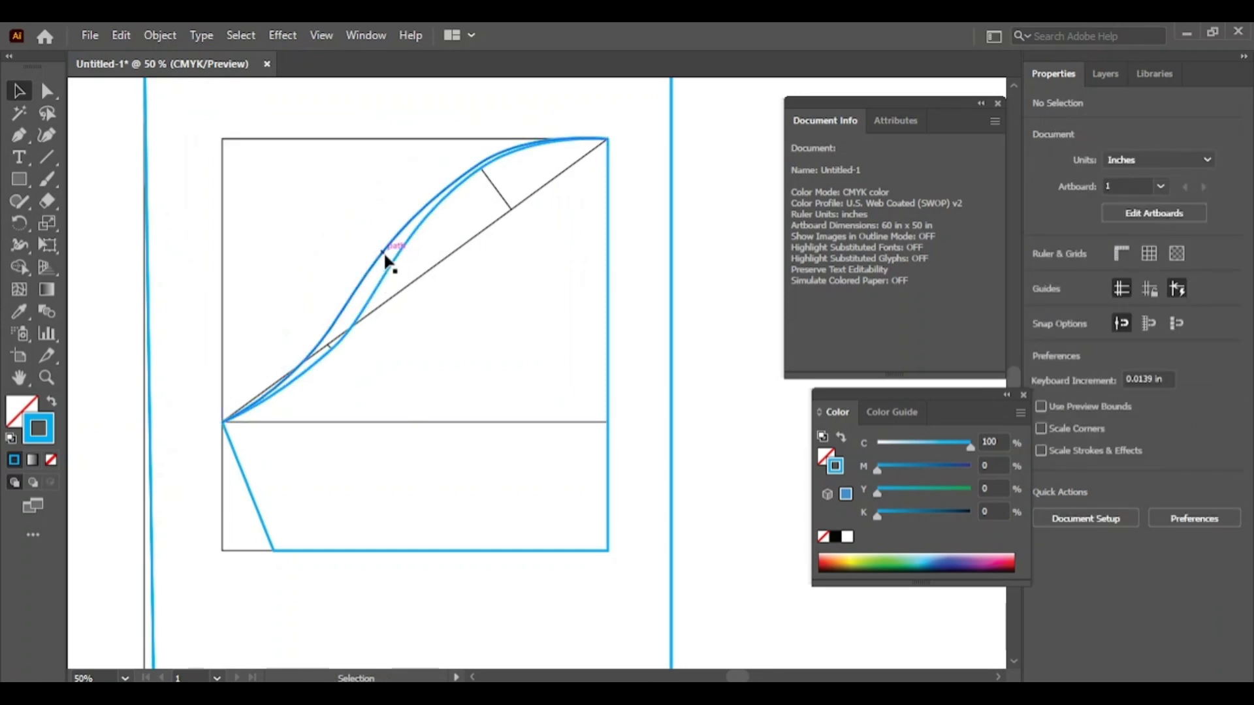
# Step: Set Document Info to Objects and check the length of each cap curve and of both together
pyautogui.click(384, 258)
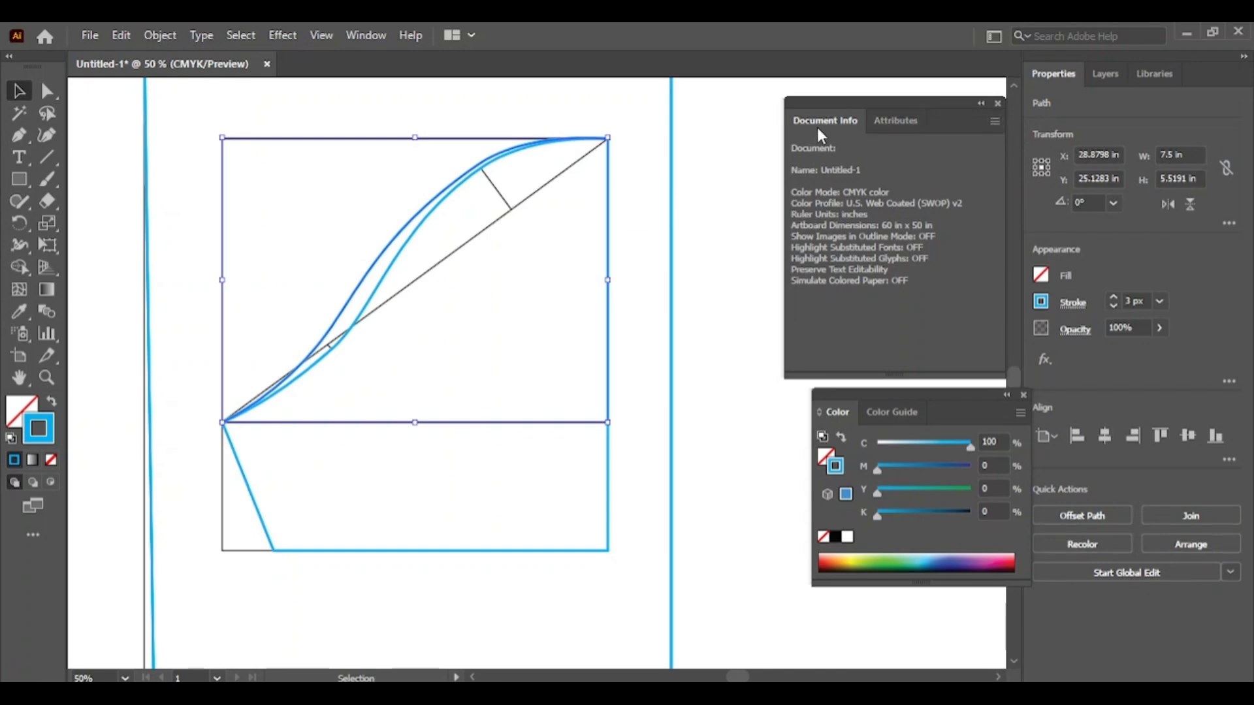
pyautogui.click(994, 121)
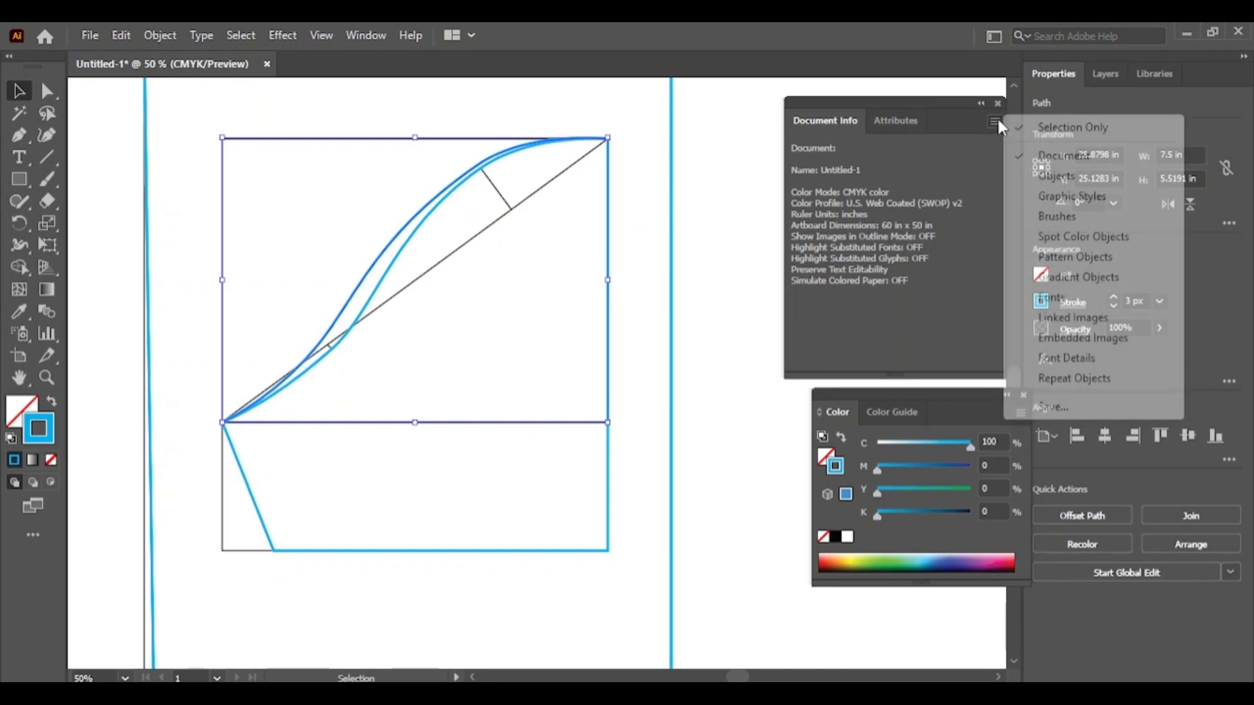
pyautogui.click(1038, 176)
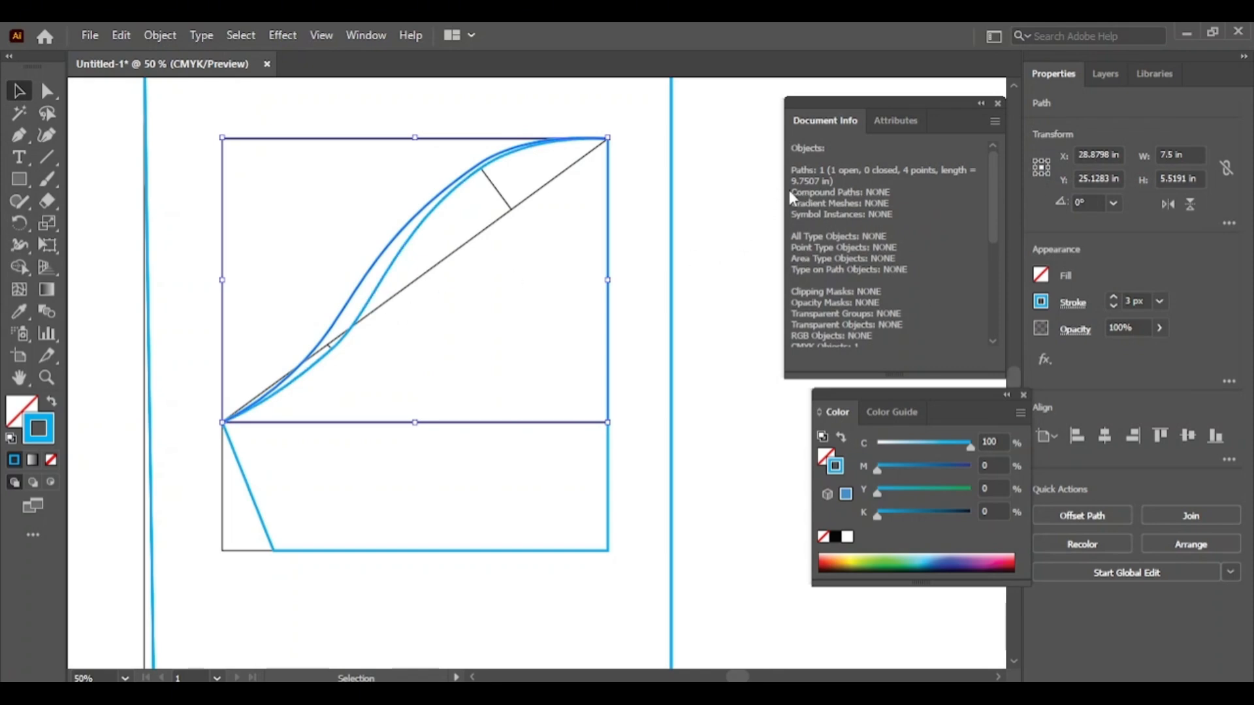
pyautogui.click(401, 280)
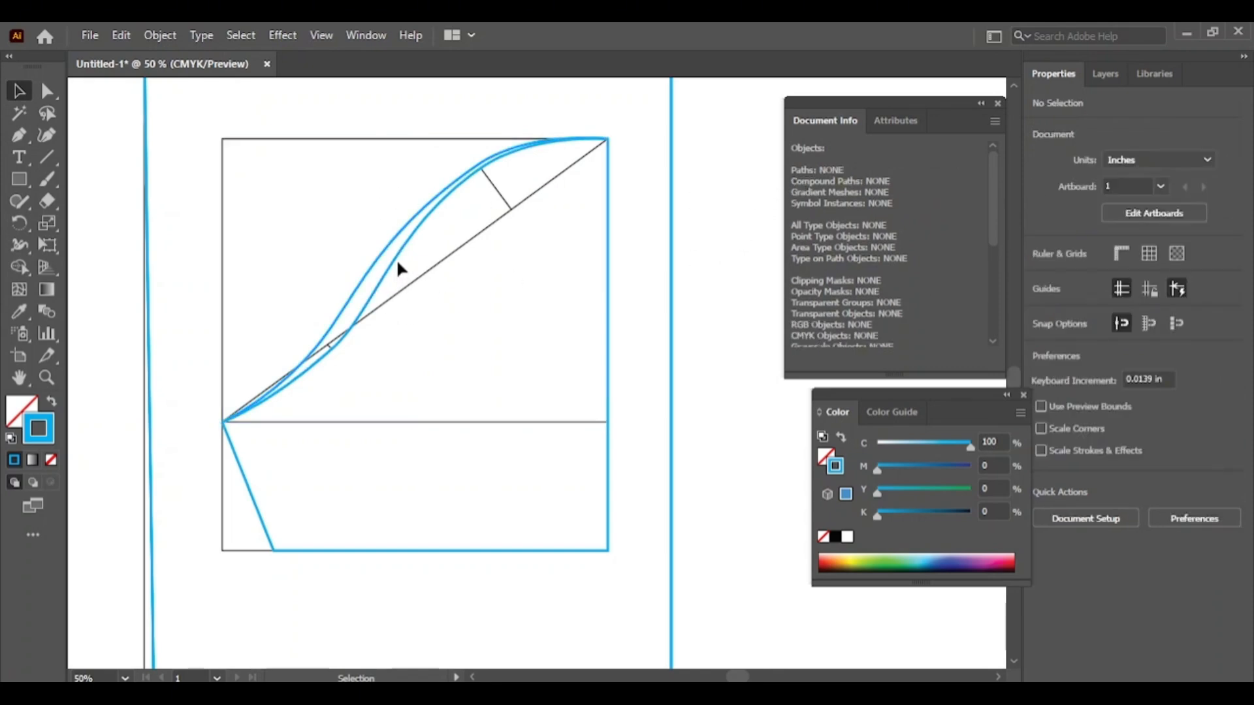
pyautogui.click(398, 261)
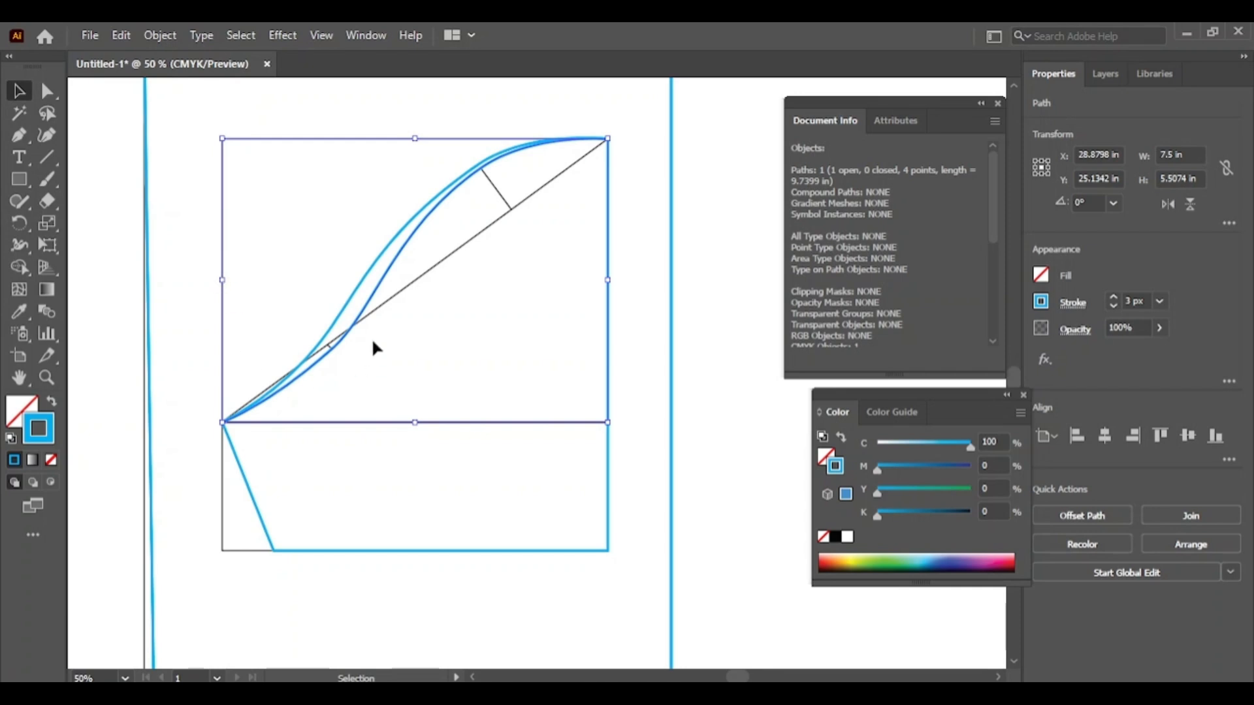
pyautogui.keyDown('shift'); pyautogui.click(377, 258); pyautogui.keyUp('shift')
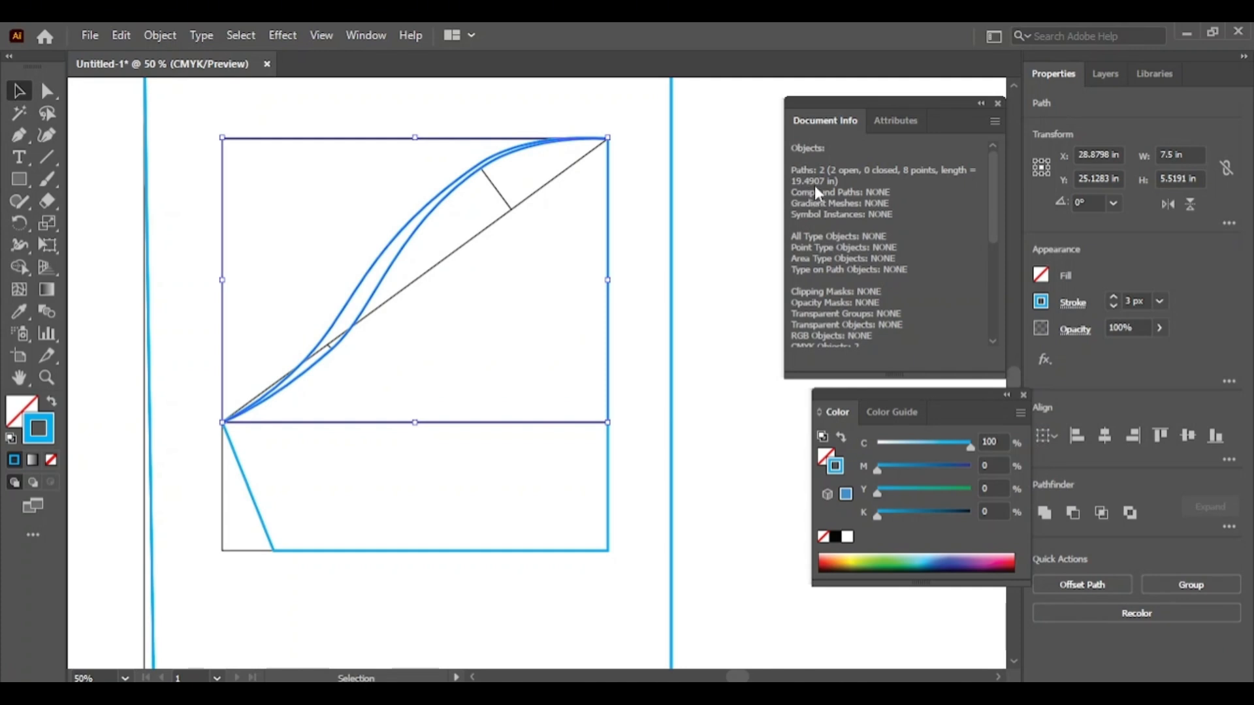
pyautogui.click(711, 363)
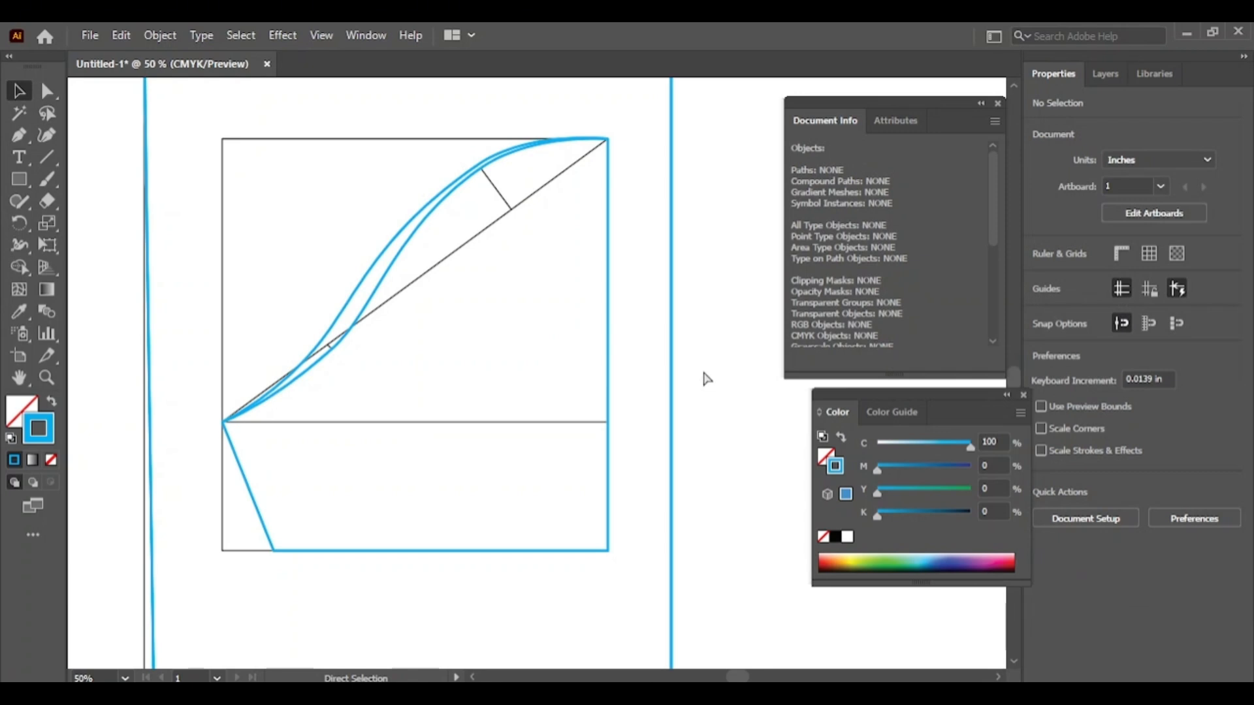
# Step: Unlock the front and back layers and make the front layer active
pyautogui.press('z')
pyautogui.keyDown('alt'); pyautogui.click(585, 356); pyautogui.keyUp('alt')
pyautogui.keyDown('alt'); pyautogui.click(567, 358); pyautogui.keyUp('alt')
pyautogui.keyDown('alt'); pyautogui.click(559, 356); pyautogui.keyUp('alt')
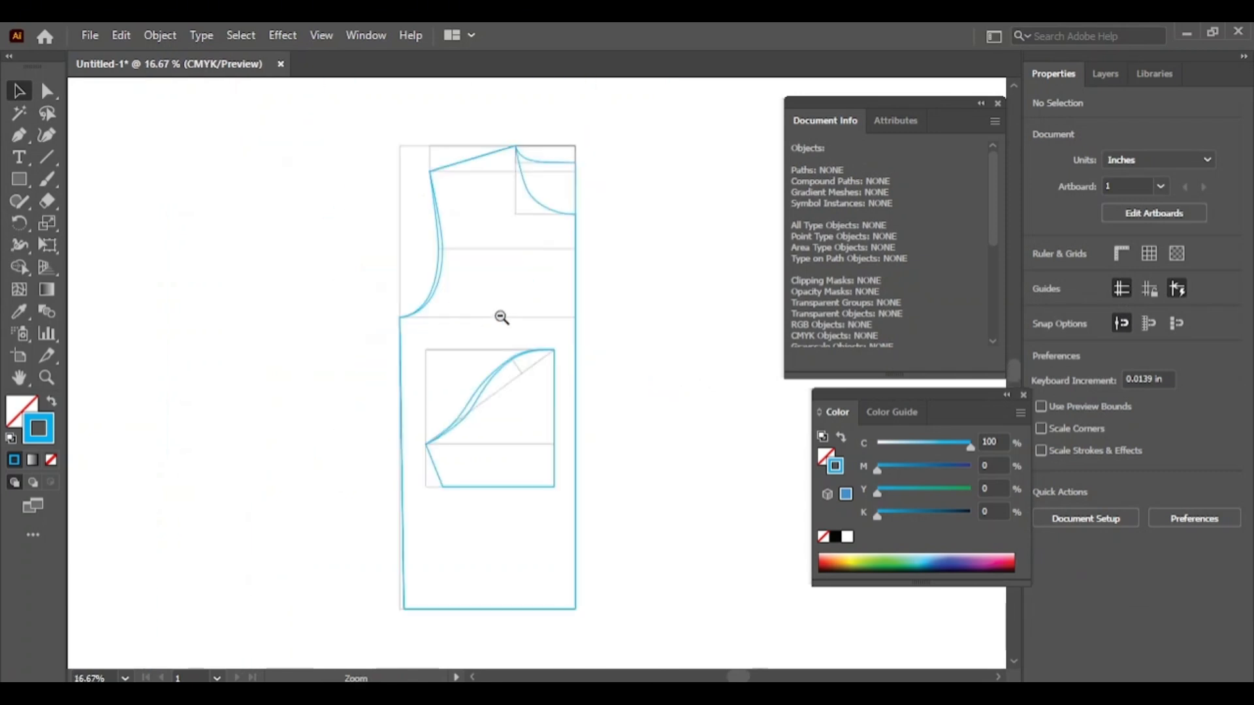
pyautogui.press('v')
pyautogui.click(1110, 74)
pyautogui.click(1057, 143)
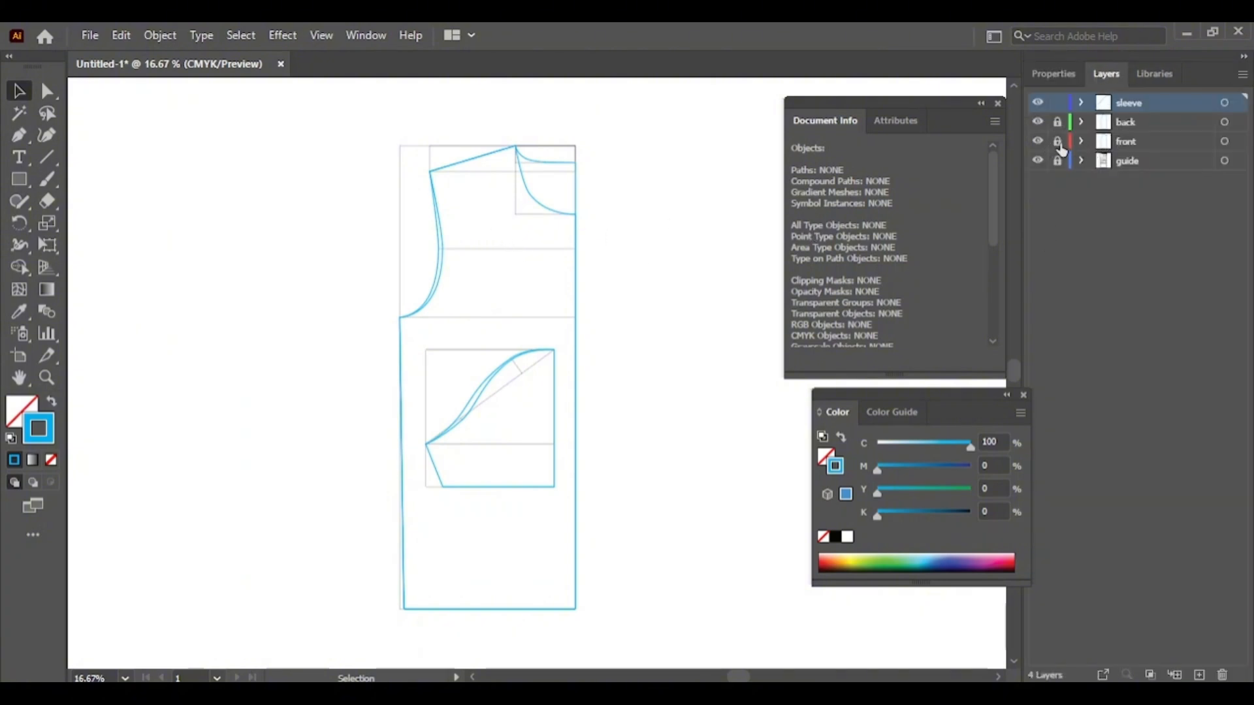
pyautogui.click(1057, 122)
pyautogui.click(1083, 141)
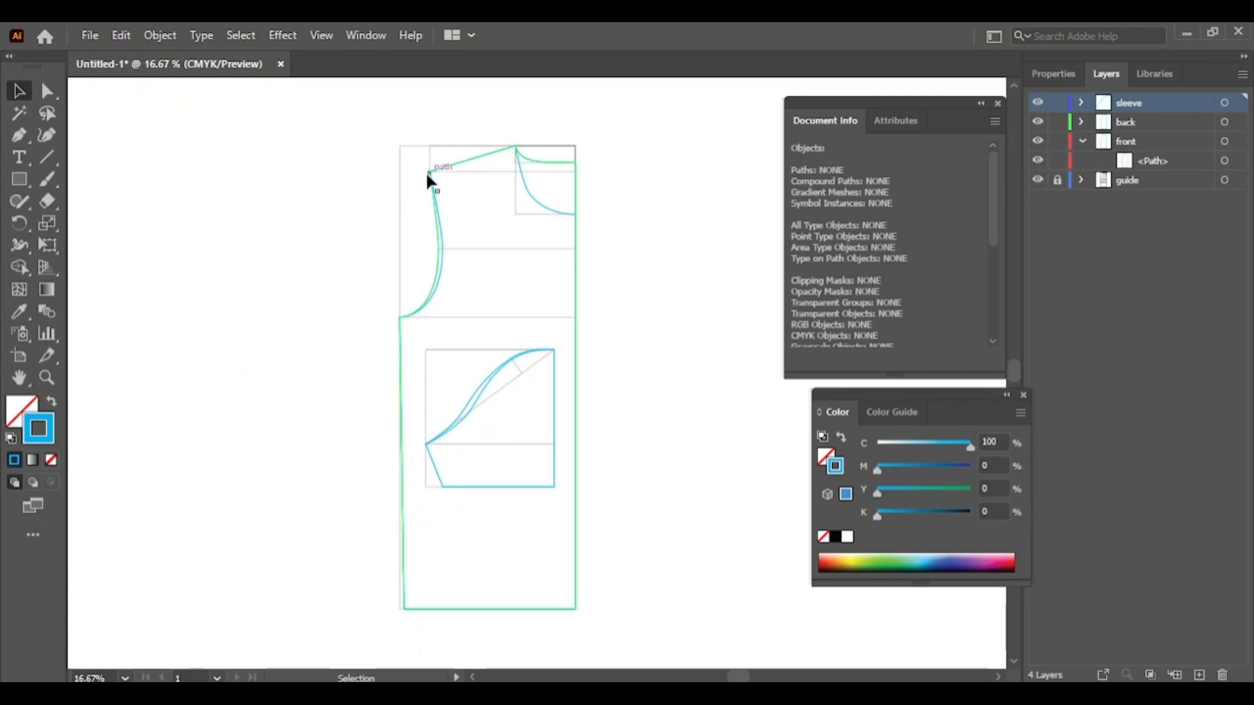
pyautogui.click(1137, 142)
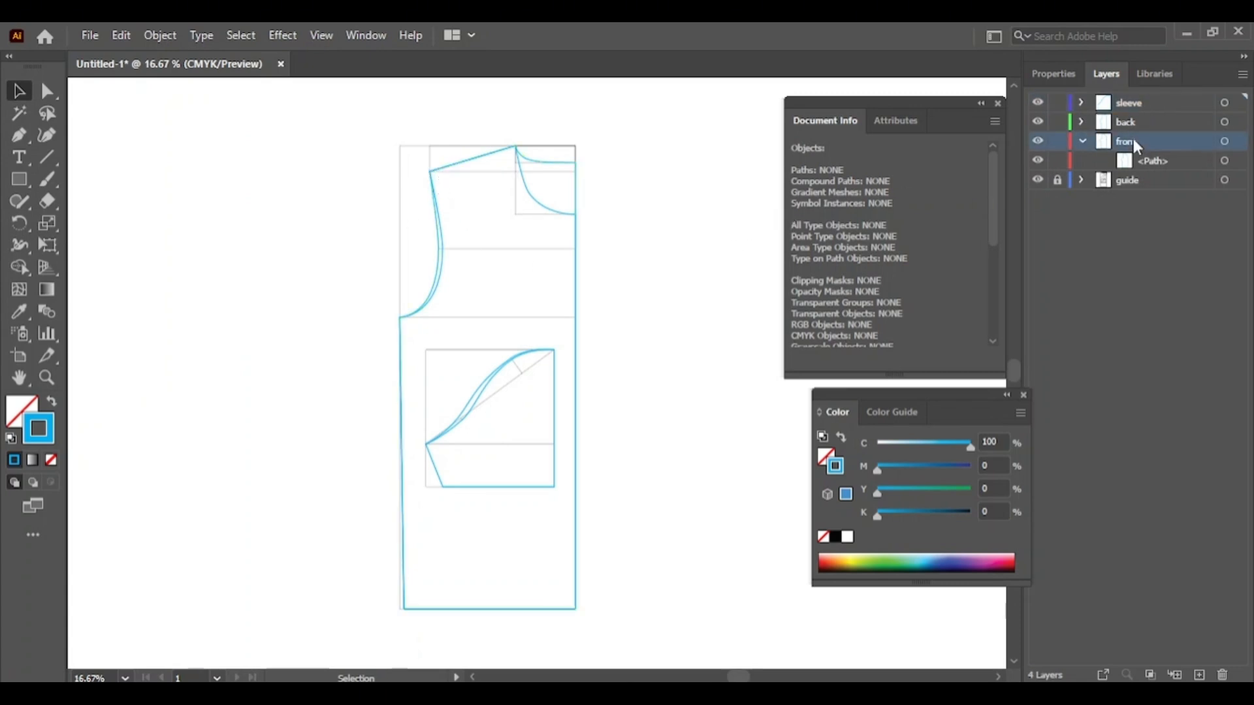
pyautogui.click(1081, 140)
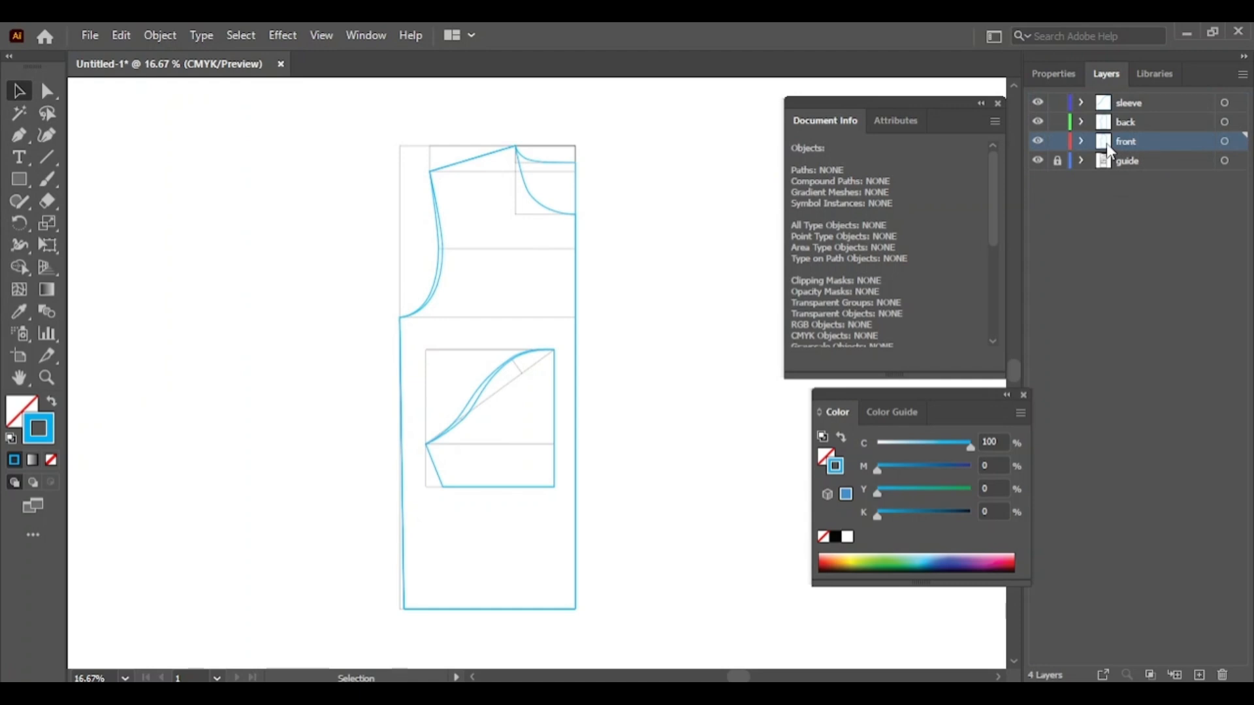
# Step: Cut the back piece's outline at its shoulder tip and underarm anchors to separate the back armhole curve
pyautogui.click(433, 185)
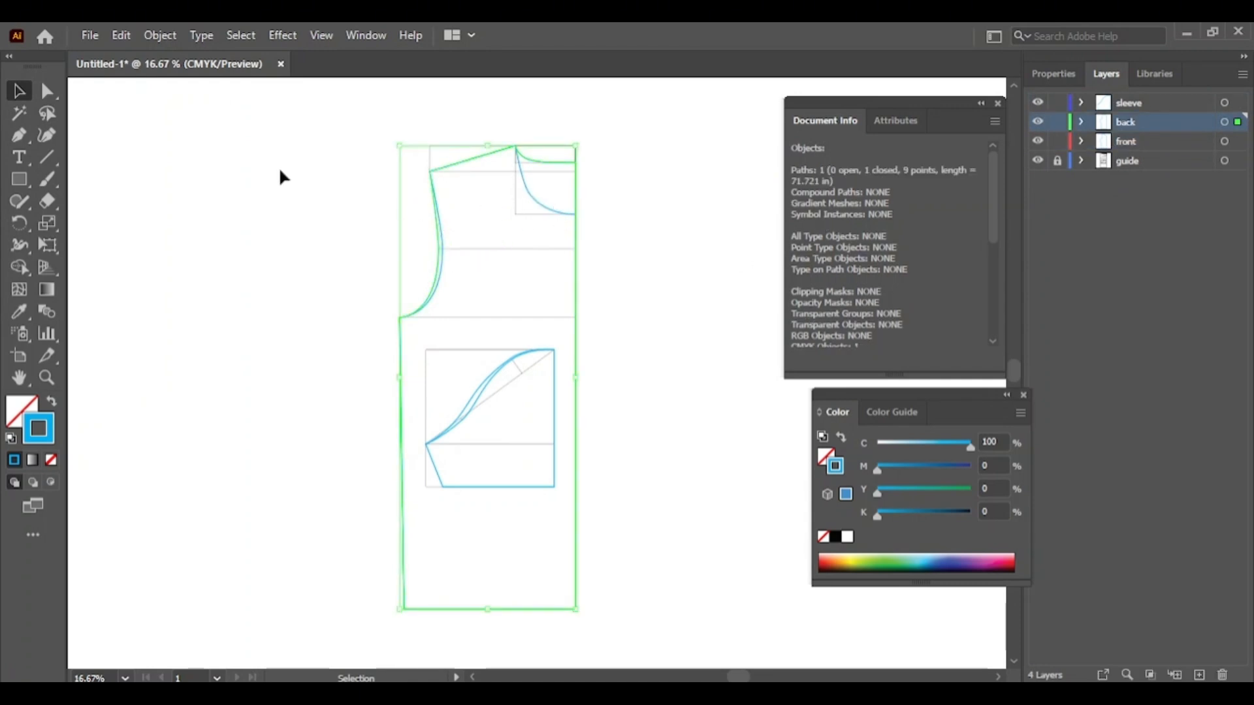
pyautogui.click(47, 91)
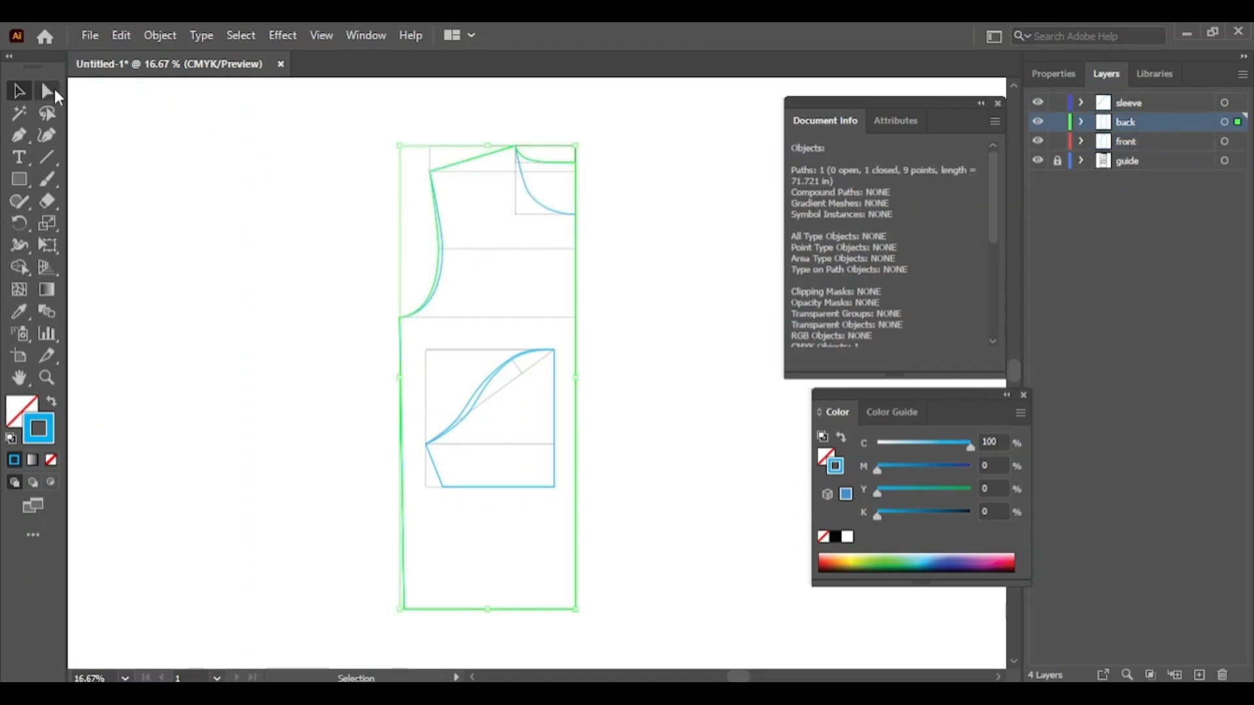
pyautogui.click(349, 188)
pyautogui.click(429, 171)
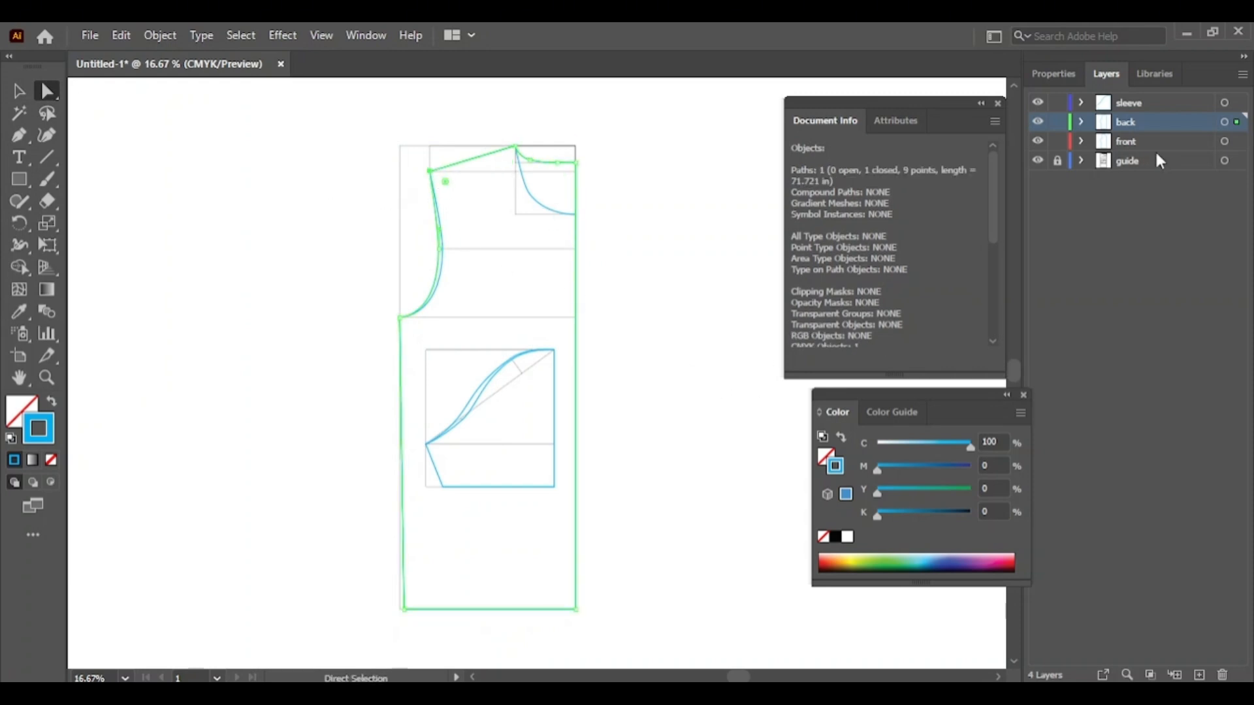
pyautogui.click(1054, 75)
pyautogui.click(1148, 446)
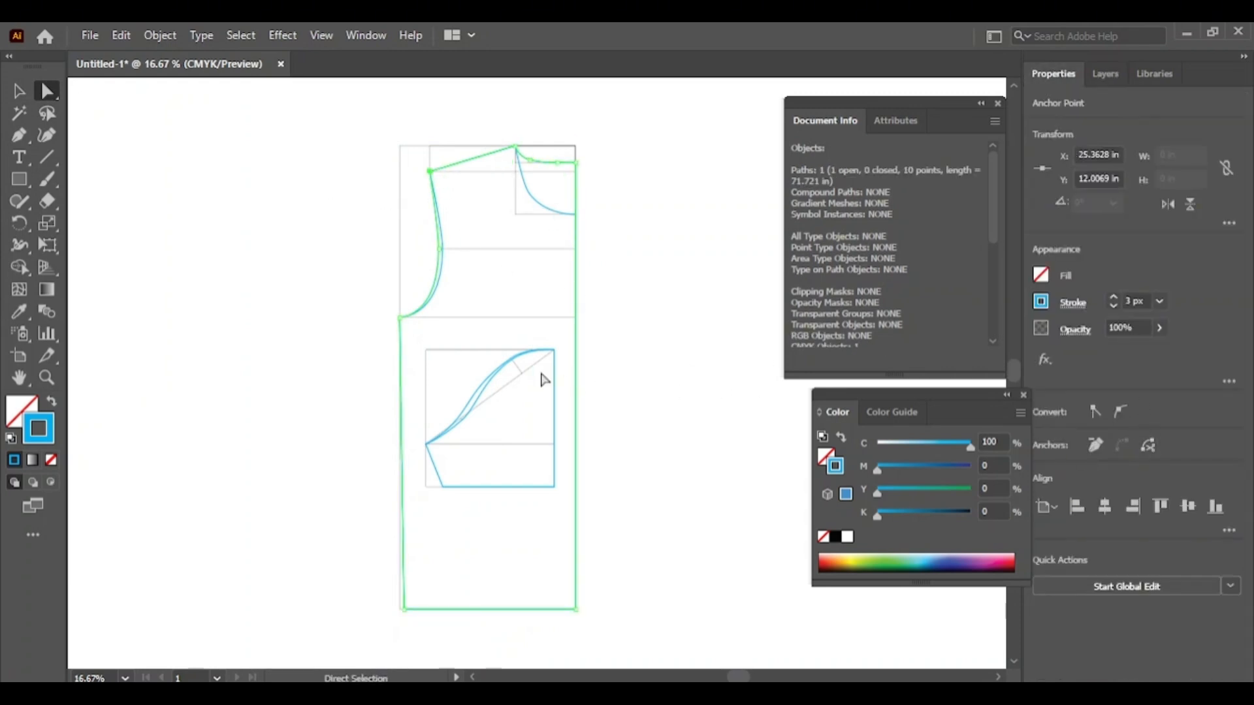
pyautogui.moveTo(421, 355); pyautogui.dragTo(422, 355)
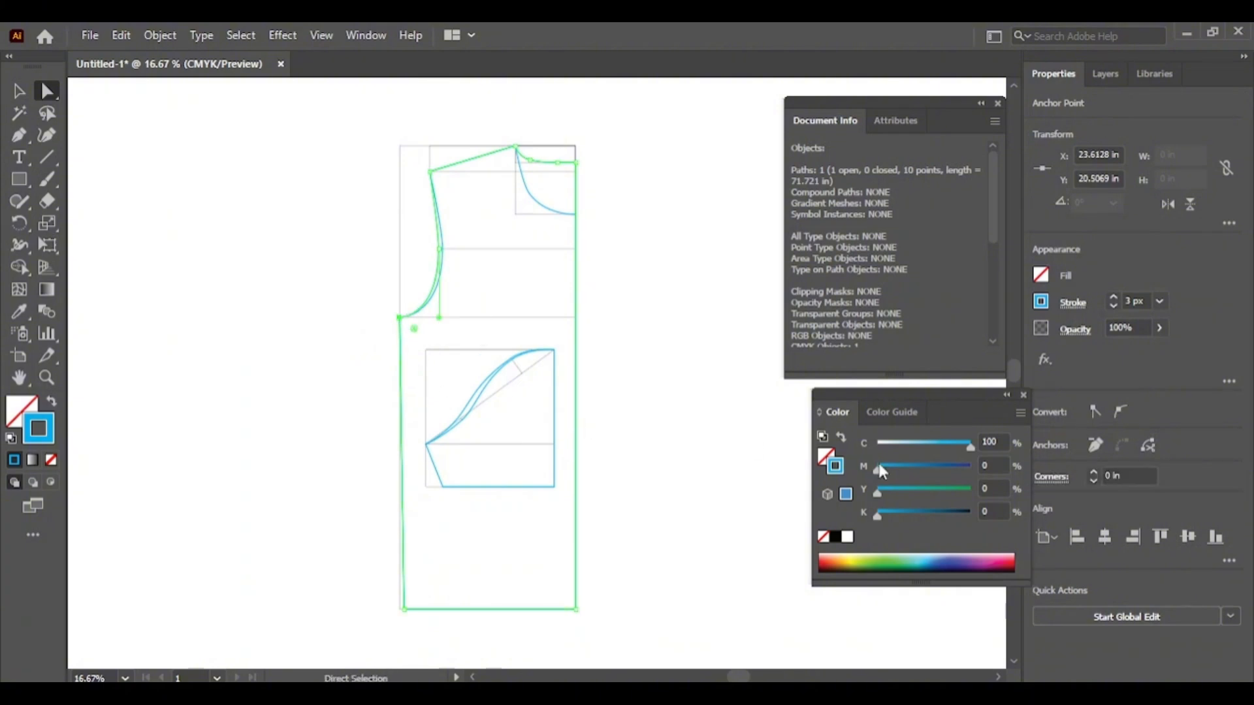
pyautogui.click(1147, 447)
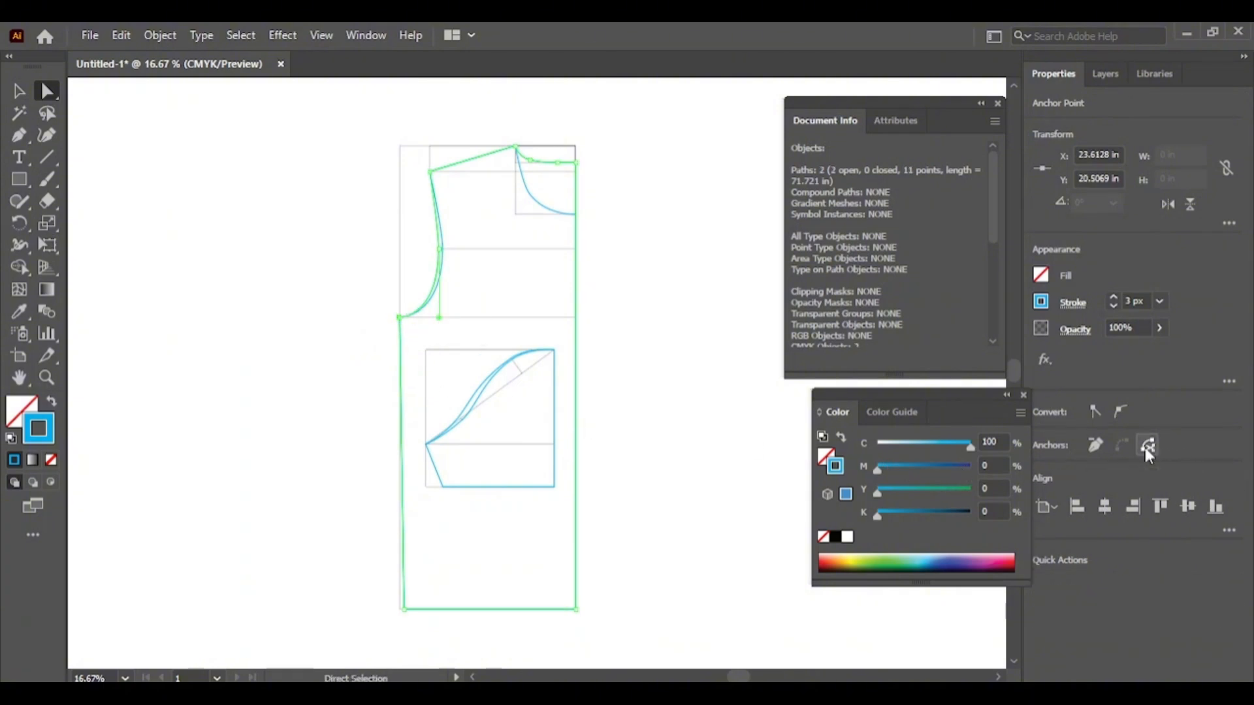
# Step: Select the separated back armhole curve to check its length, and deselect it
pyautogui.click(1112, 74)
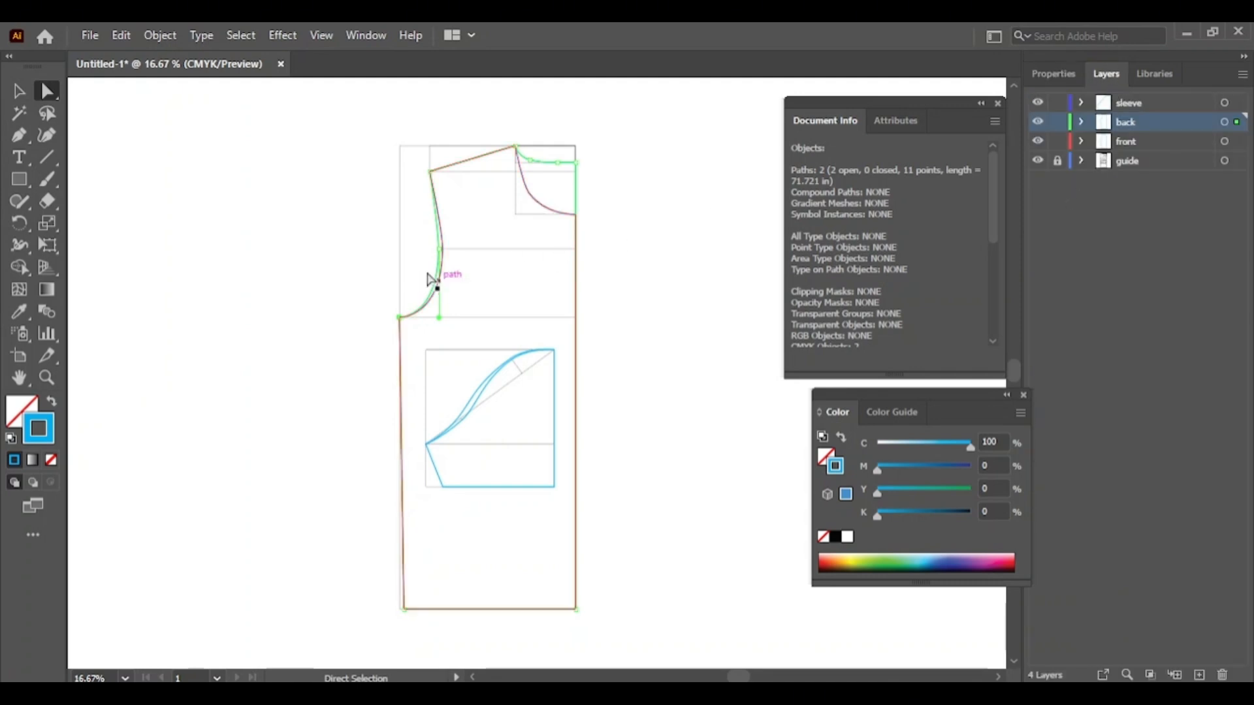
pyautogui.click(403, 256)
pyautogui.click(439, 245)
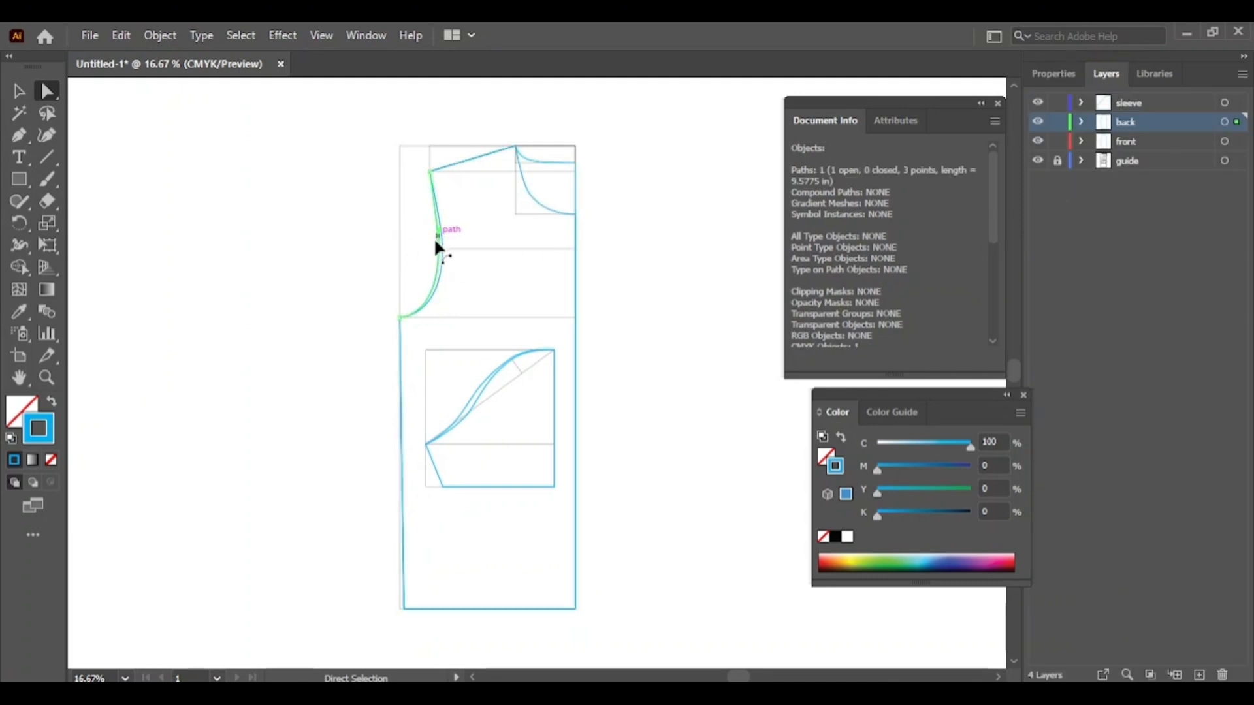
pyautogui.click(364, 255)
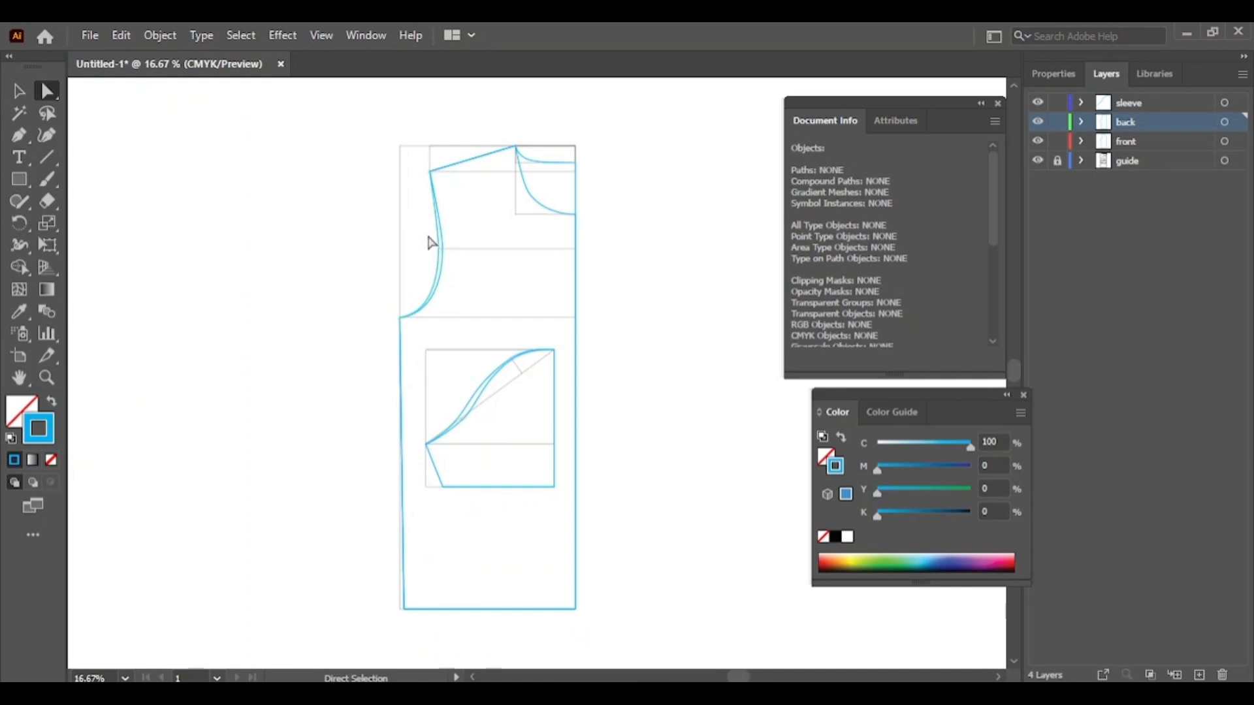
# Step: Lock the back layer and cut the front piece's outline at its shoulder tip and underarm anchors
pyautogui.click(1058, 123)
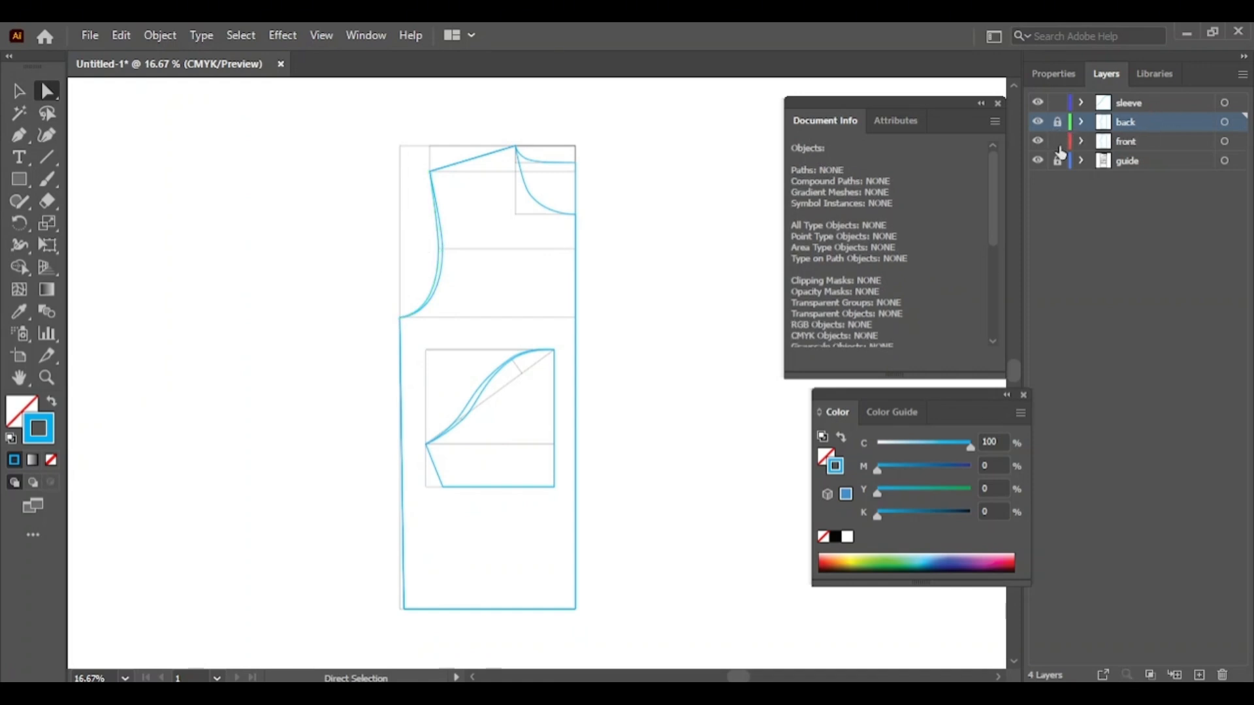
pyautogui.click(1129, 147)
pyautogui.click(1069, 77)
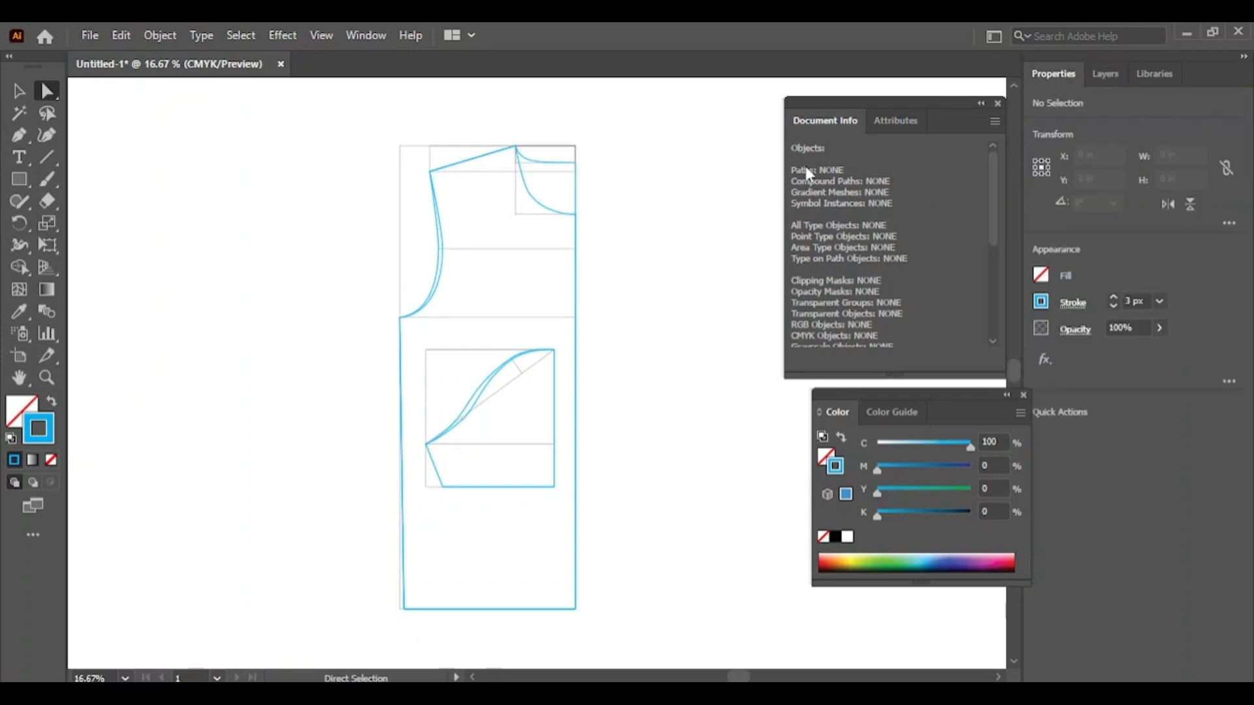
pyautogui.click(429, 171)
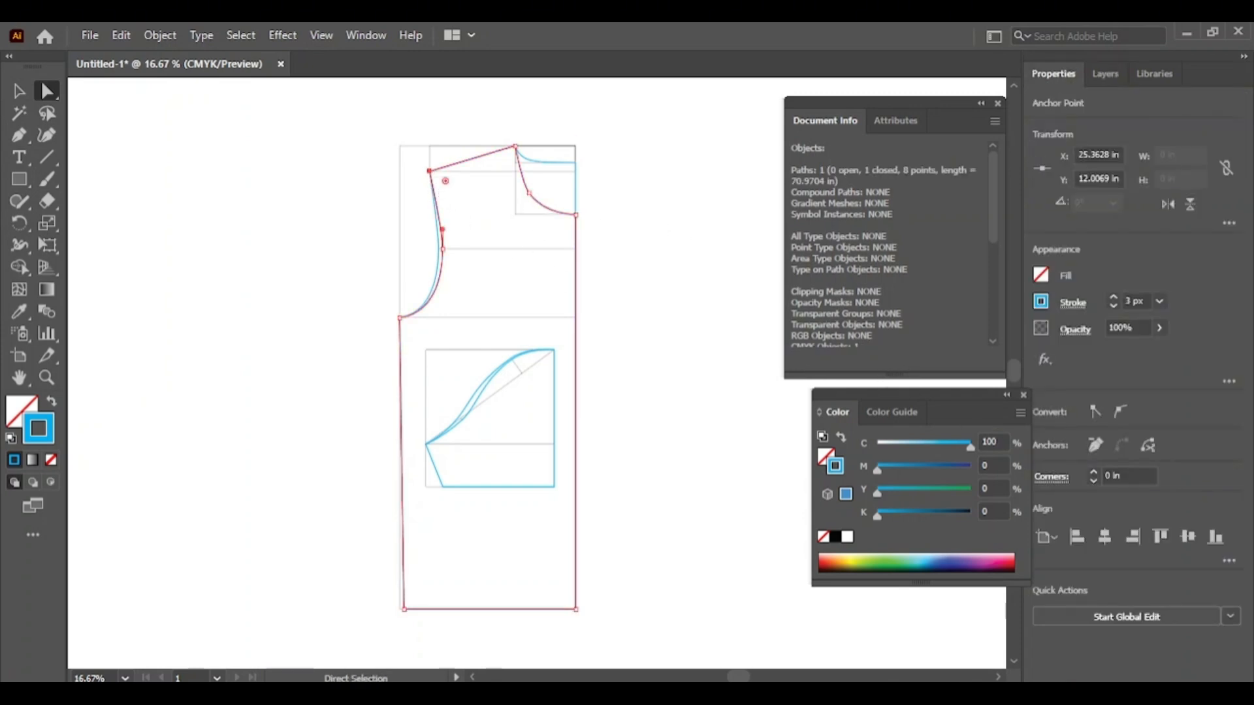
pyautogui.click(1149, 446)
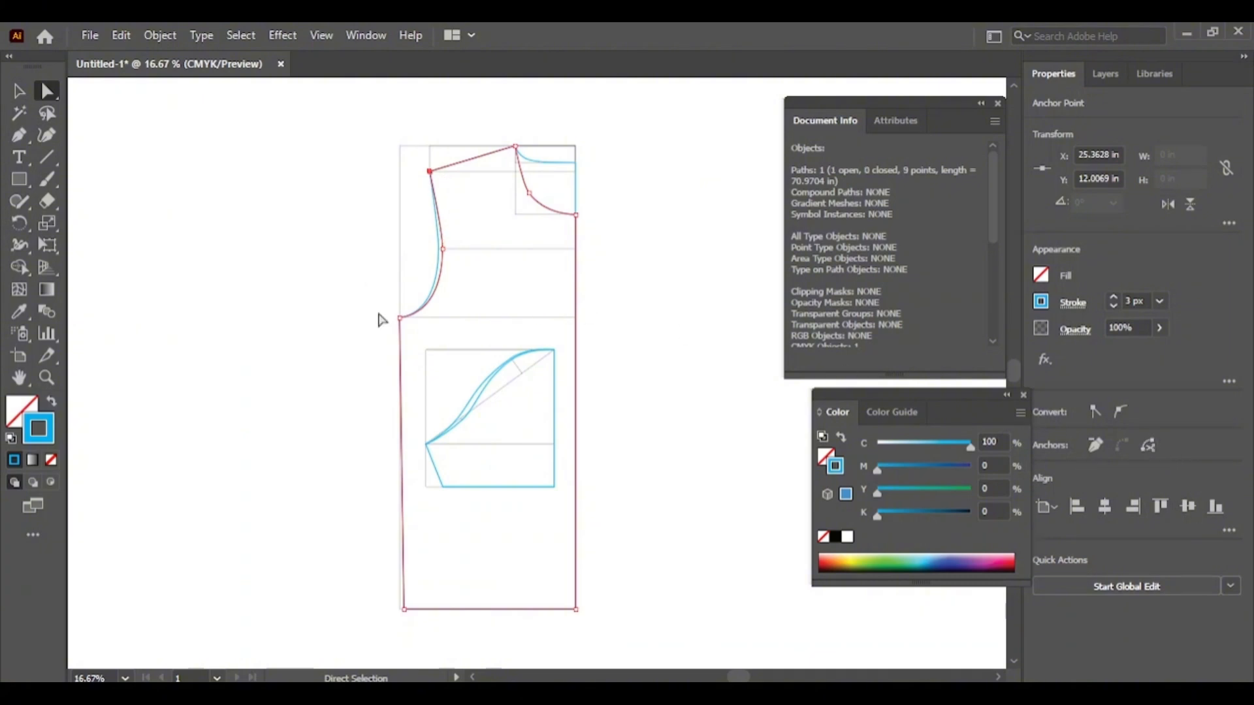
pyautogui.click(399, 319)
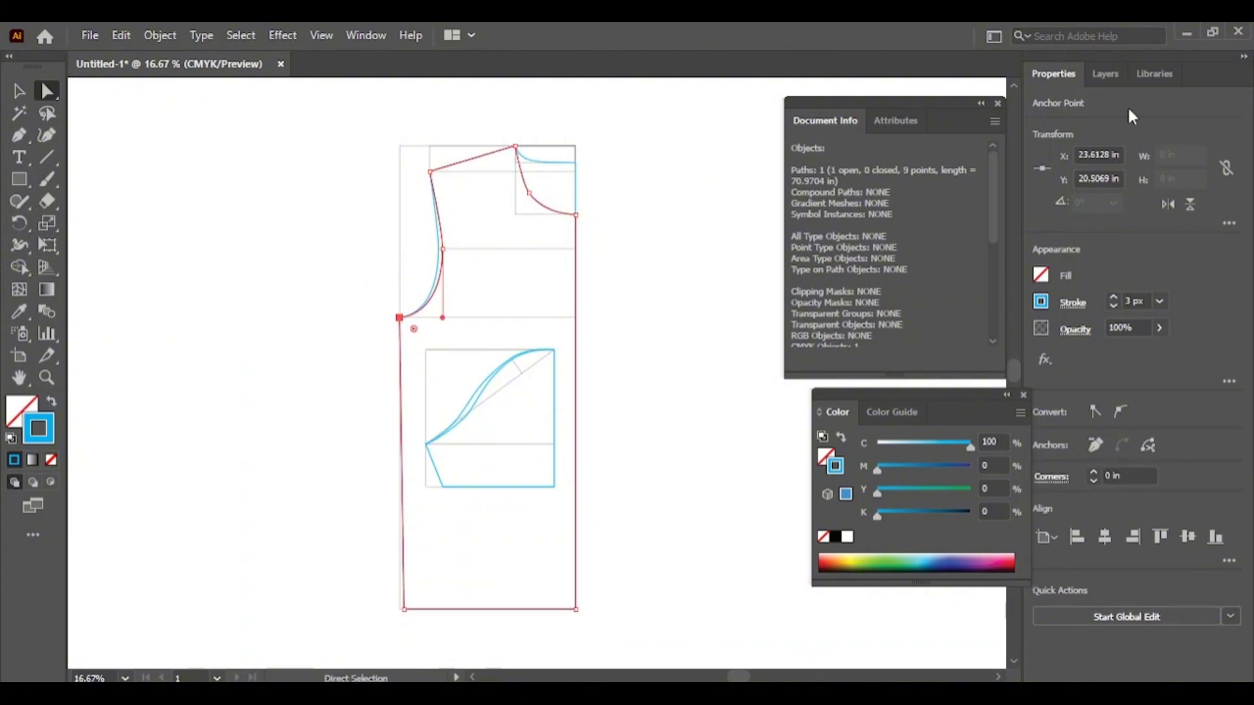
pyautogui.click(1147, 447)
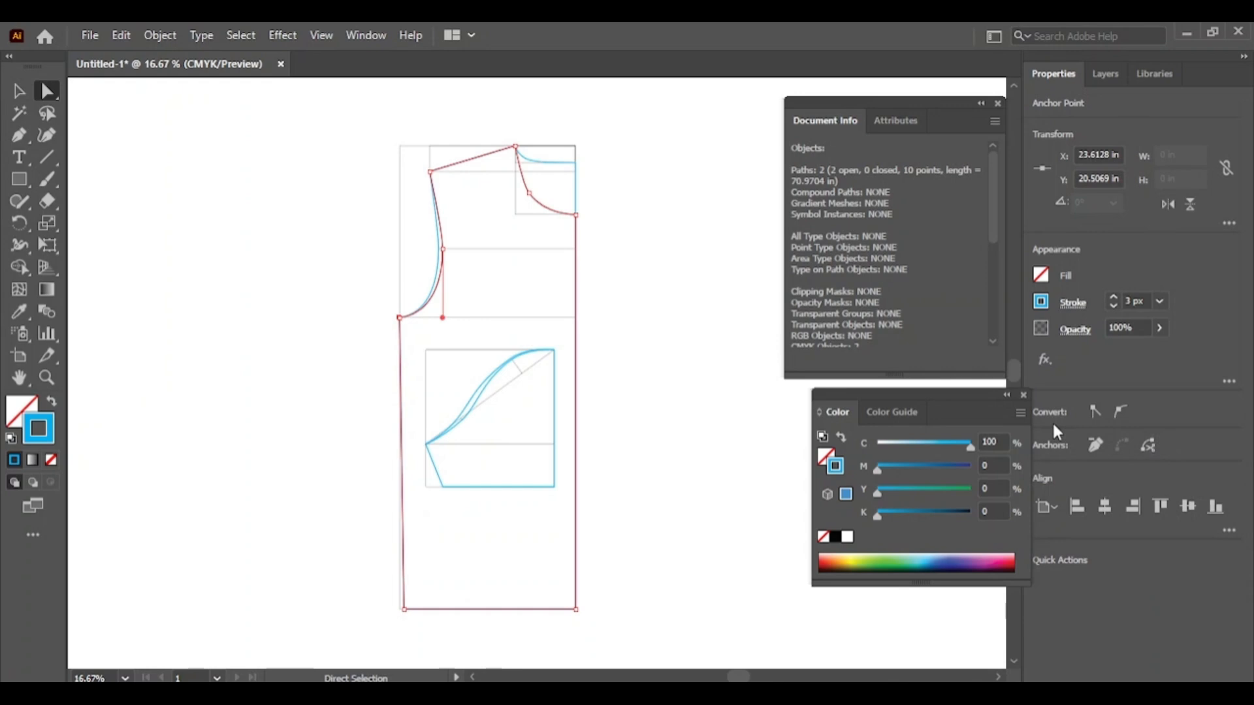
pyautogui.click(325, 269)
# Step: Unlock the back layer and select the back and front armhole curves together to check their combined length
pyautogui.click(1104, 74)
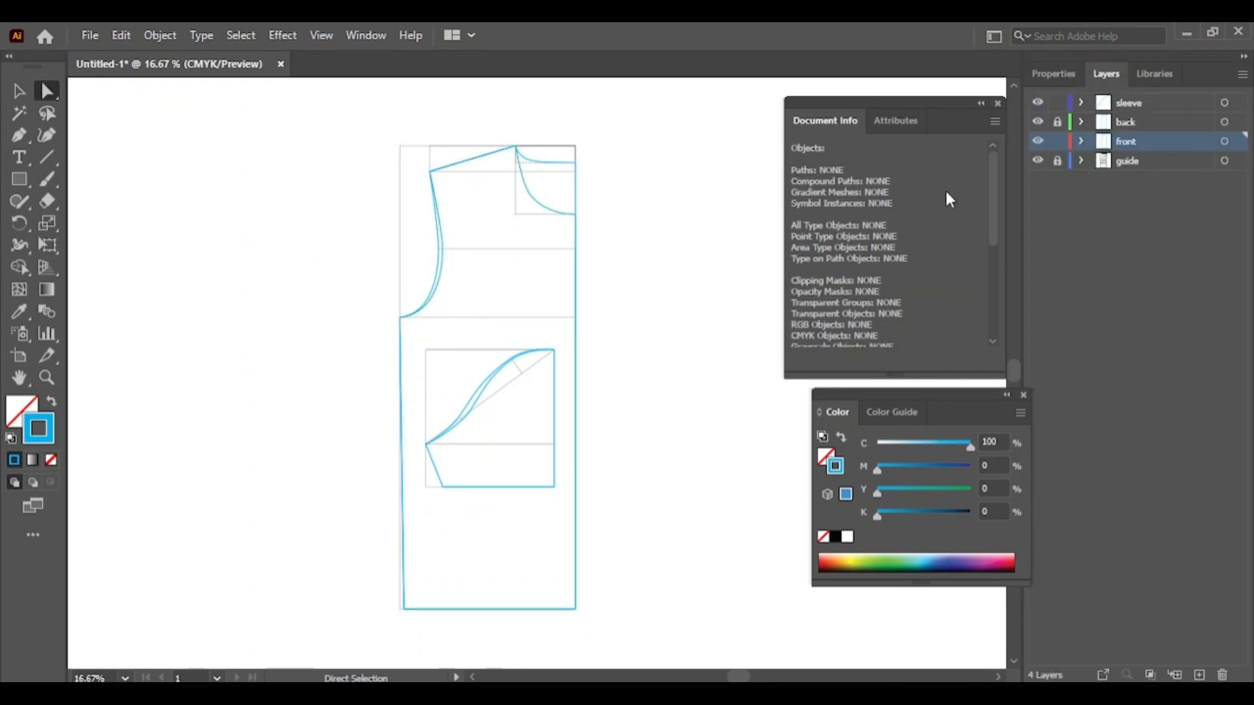
pyautogui.click(436, 277)
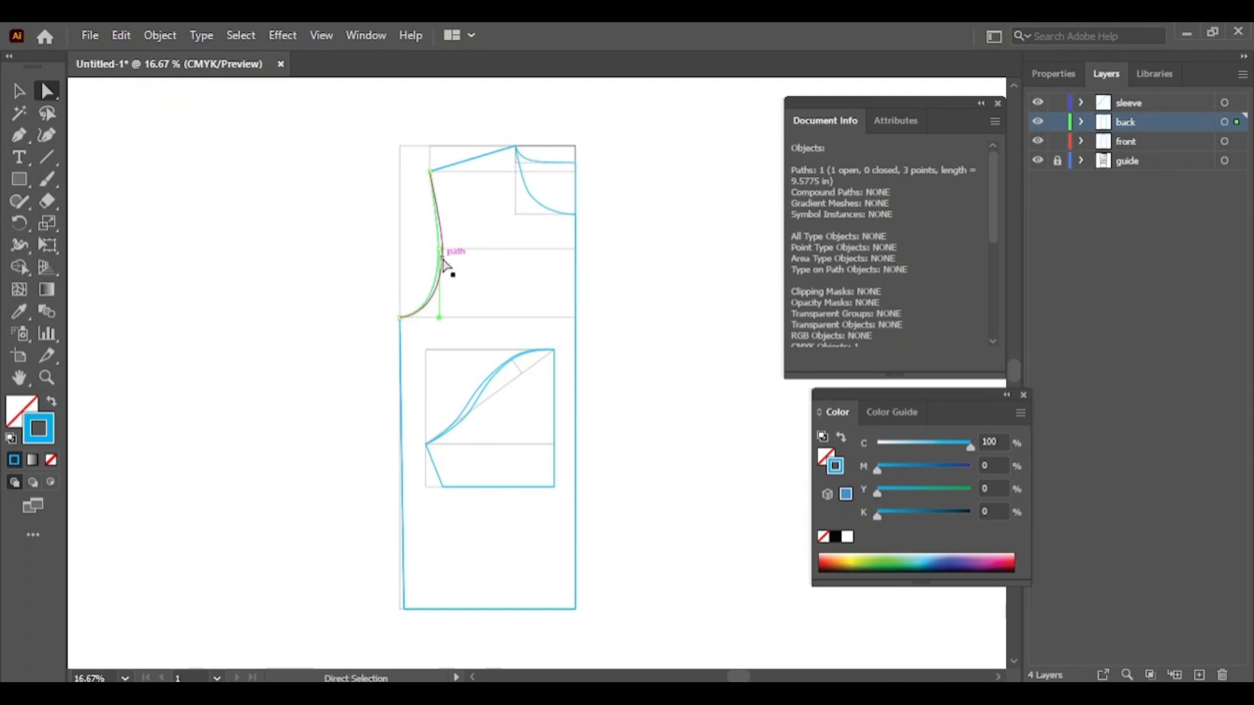
pyautogui.keyDown('shift'); pyautogui.click(445, 261); pyautogui.keyUp('shift')
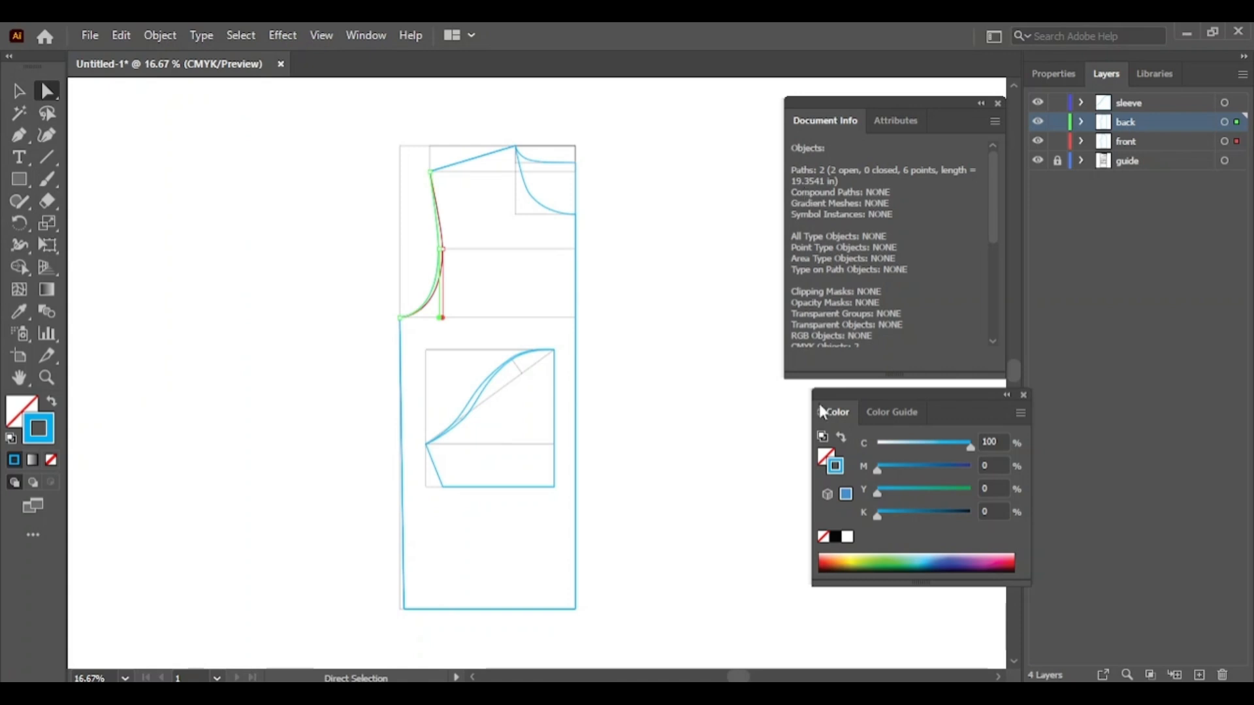
# Step: Switch to Calculator, subtract the armhole length 19.35 from the sleeve cap length 19.49, and return to the drawing with nothing selected
pyautogui.click(702, 694)
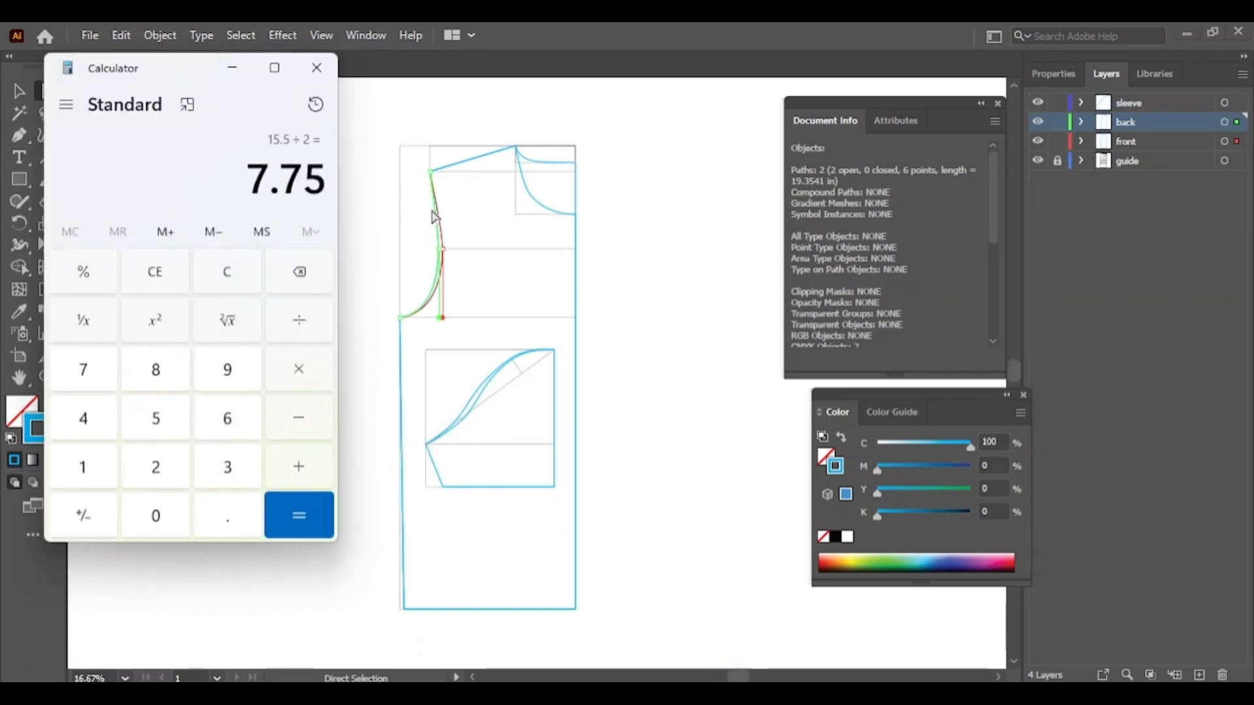
pyautogui.click(235, 283)
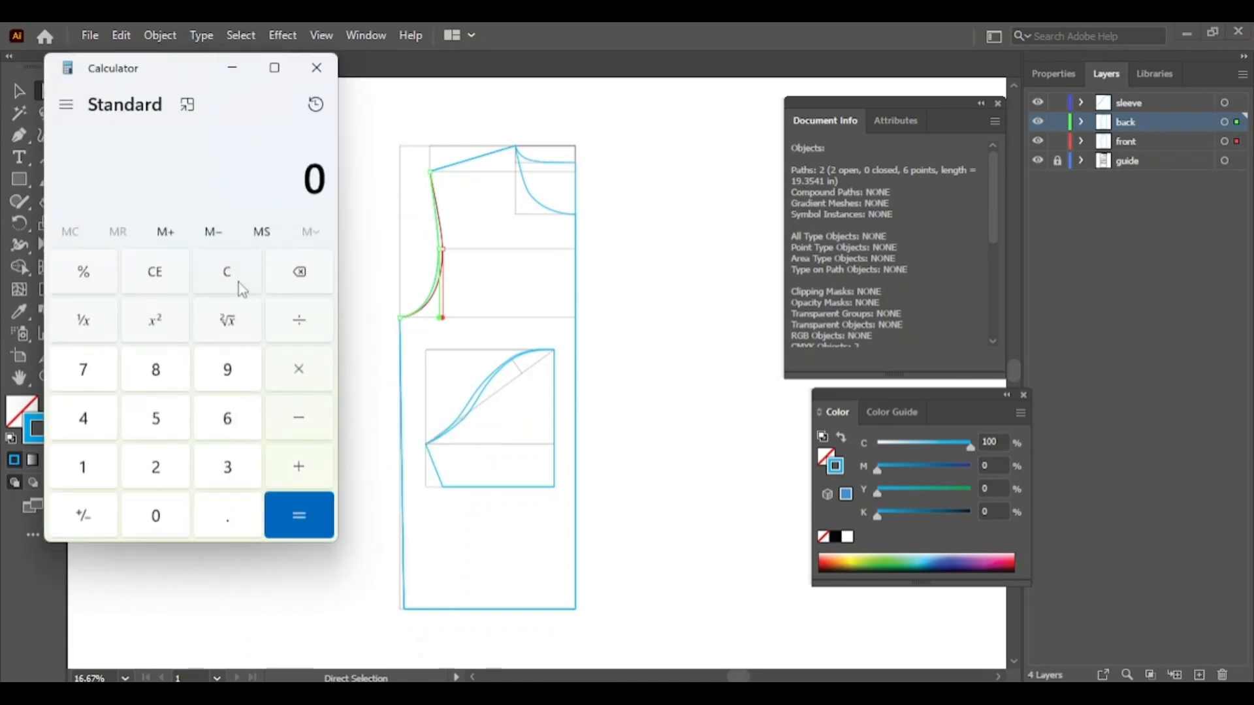
pyautogui.write('19.49')
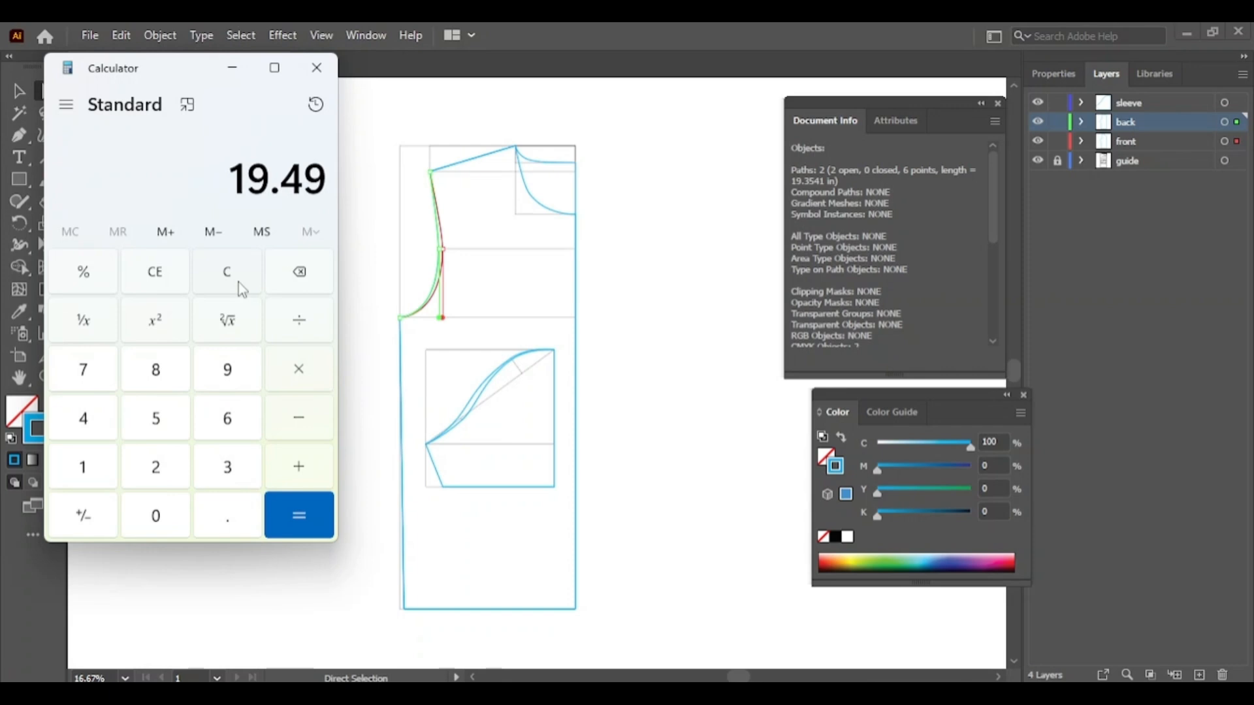
pyautogui.press('-')
pyautogui.write('1')
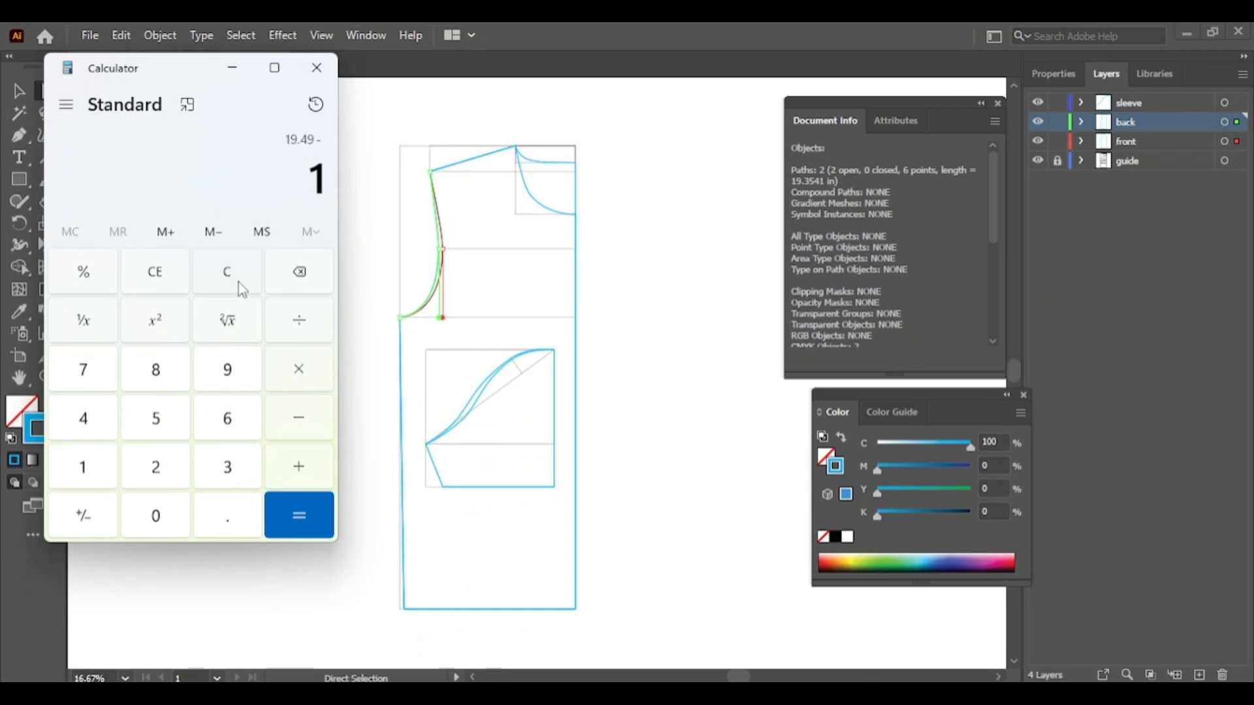
pyautogui.write('9.35')
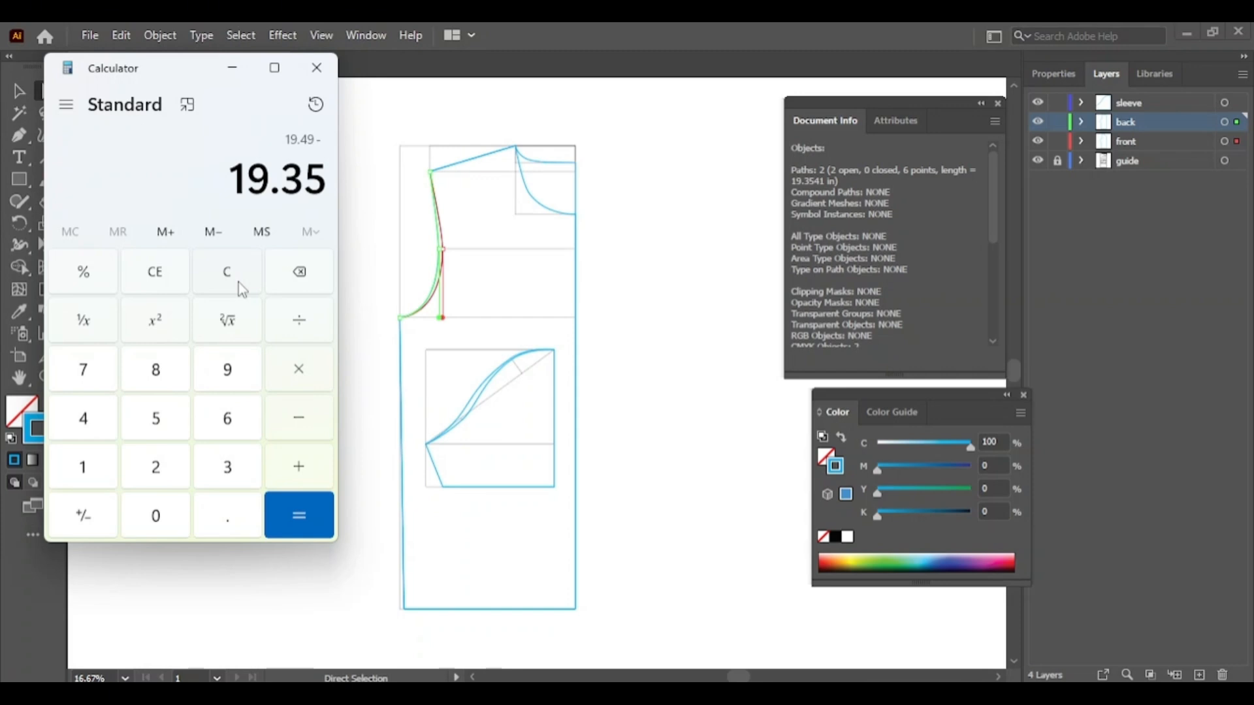
pyautogui.press('Return')
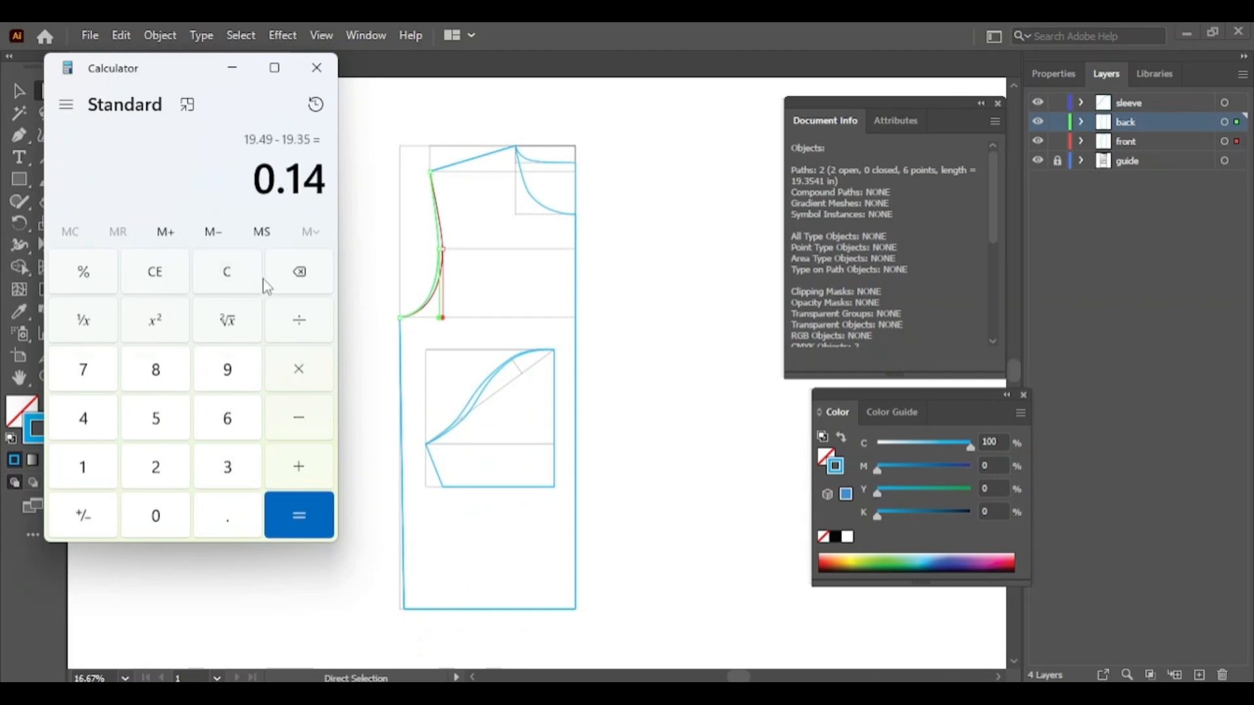
pyautogui.click(232, 68)
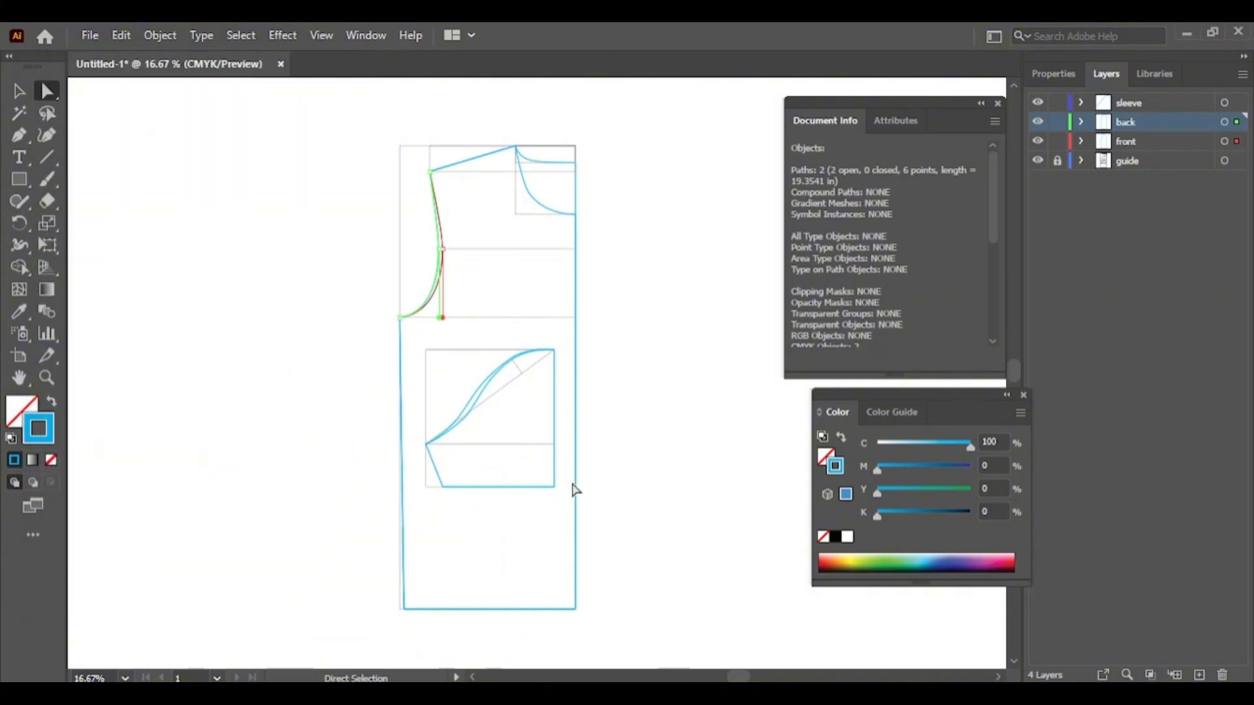
pyautogui.click(299, 396)
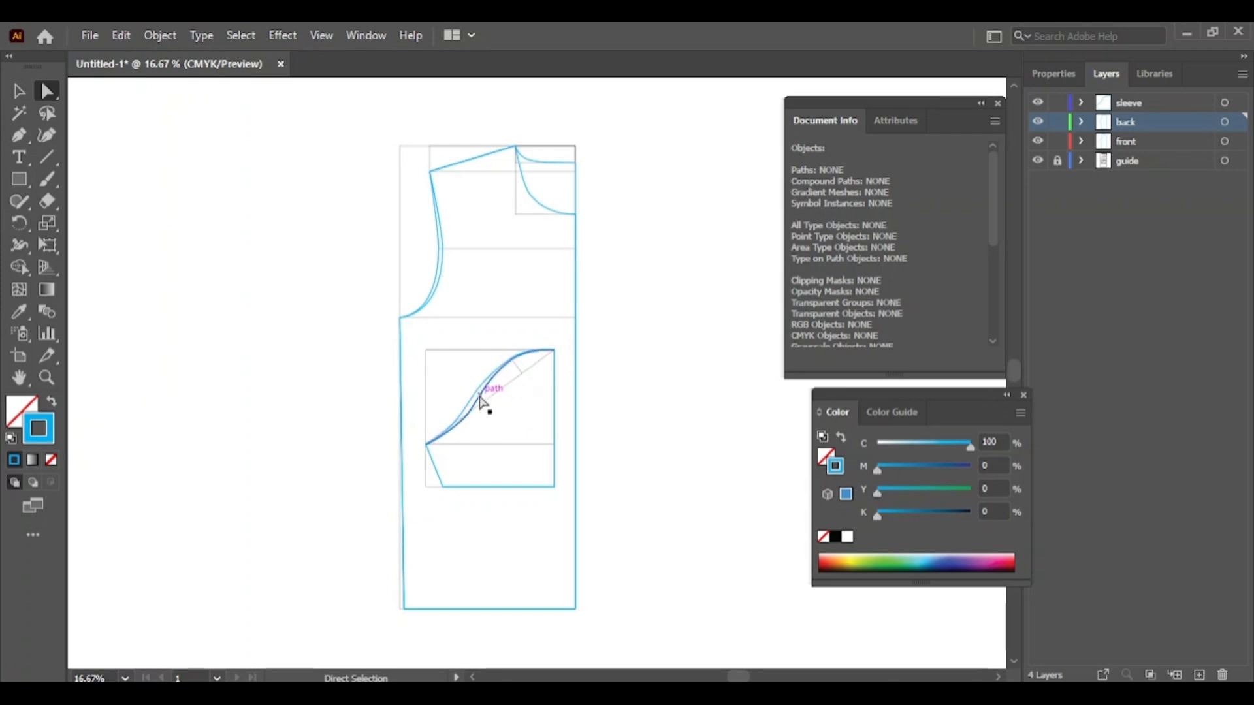
# Step: Cut the back piece's outline at the centre-back neck and shoulder-neck anchors to separate the back neckline
pyautogui.click(438, 301)
pyautogui.click(335, 293)
pyautogui.click(576, 218)
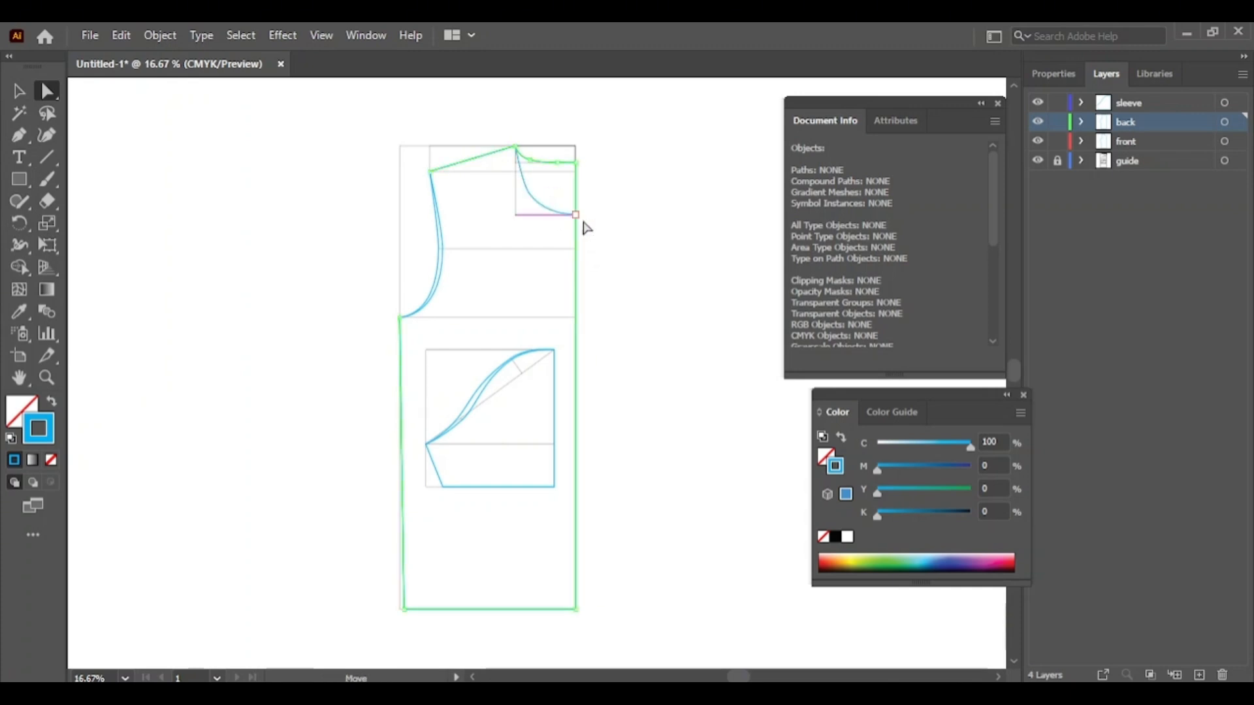
pyautogui.click(1054, 73)
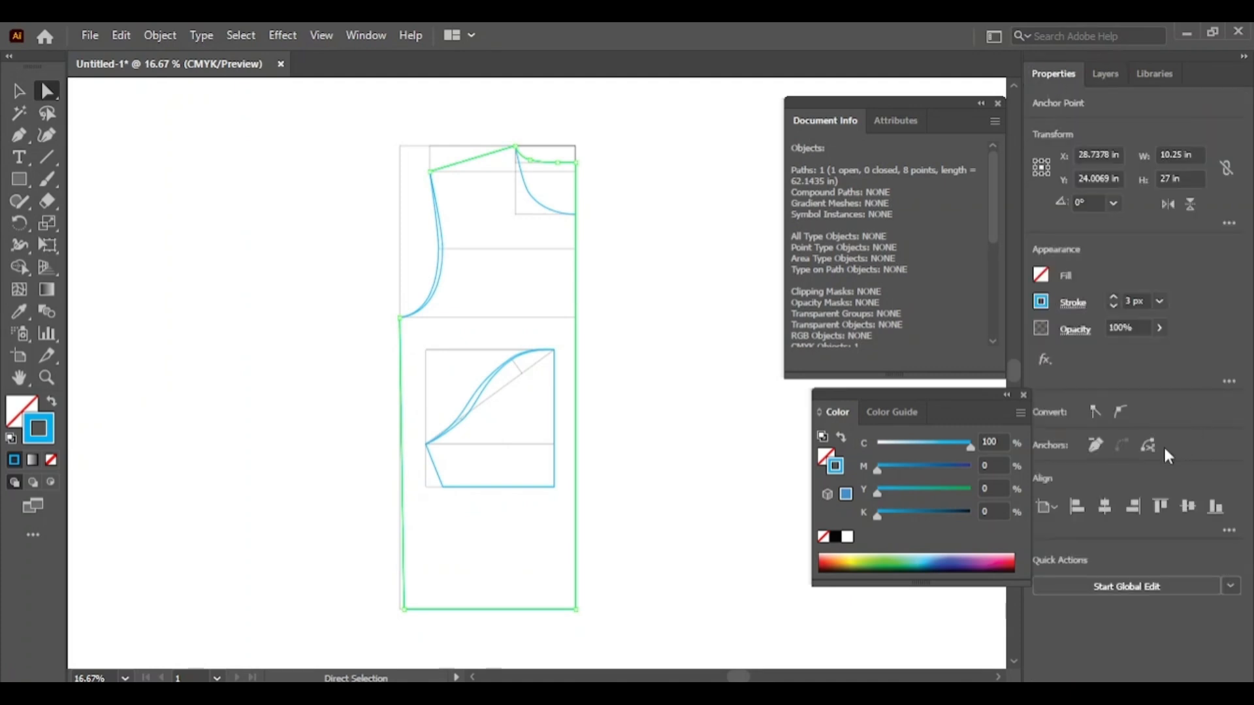
pyautogui.click(578, 165)
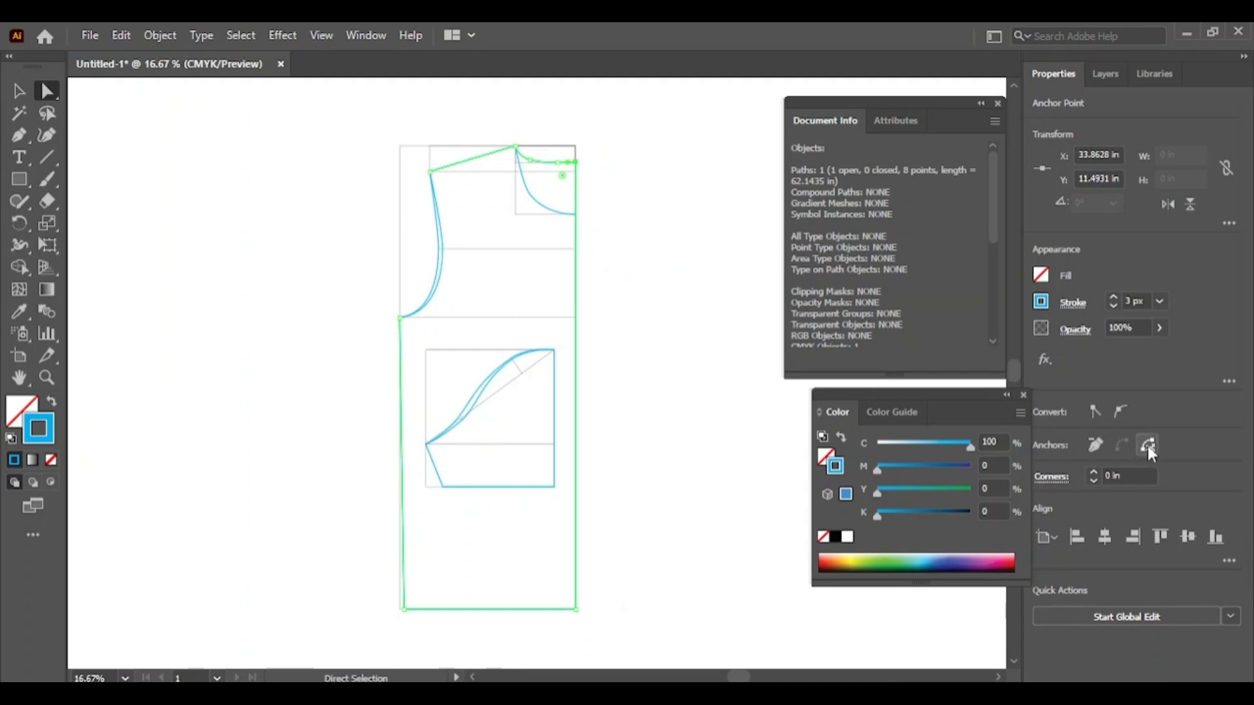
pyautogui.click(1147, 446)
pyautogui.click(516, 146)
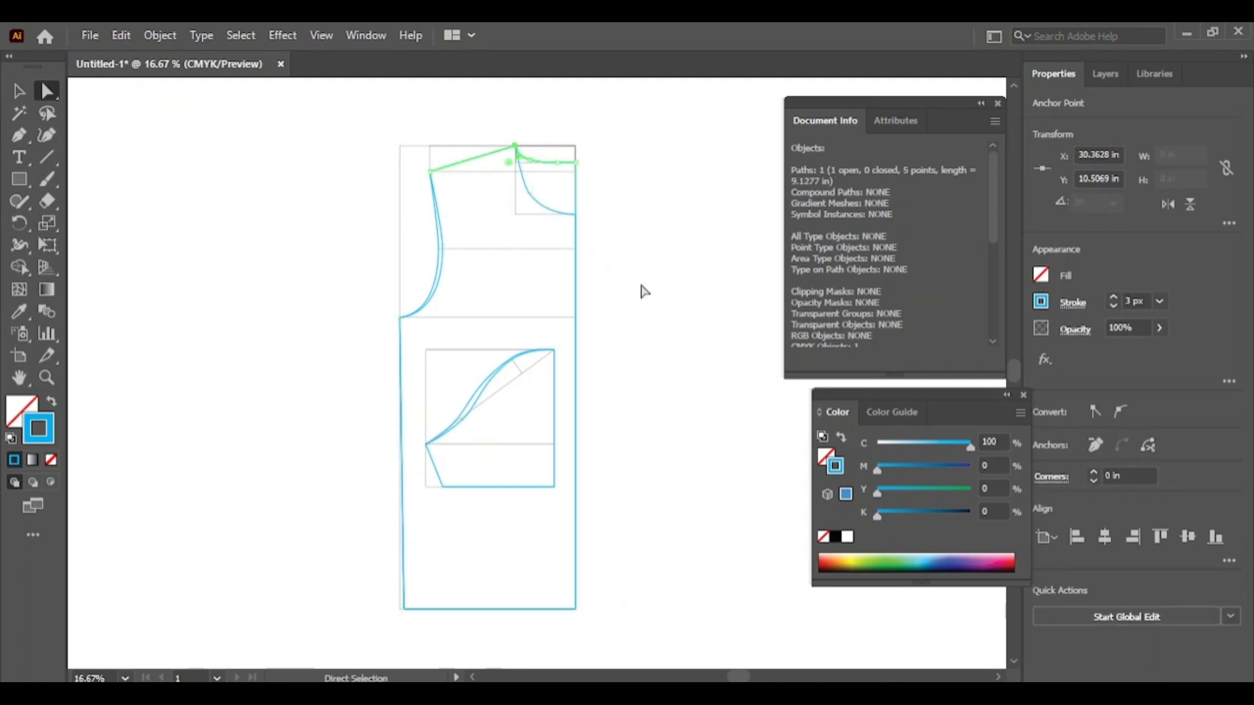
pyautogui.click(1148, 447)
# Step: On the front layer, cut the front piece's outline at the centre-front neck and shoulder-neck anchors to separate the front neckline
pyautogui.click(578, 232)
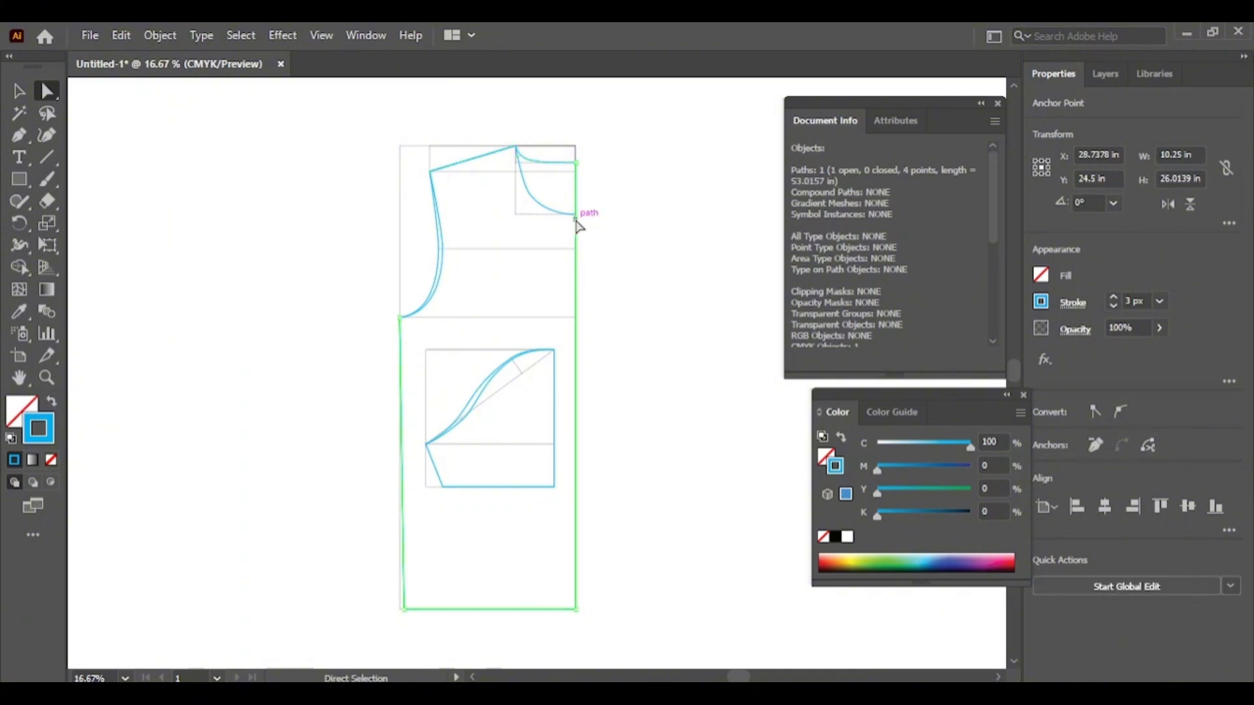
pyautogui.click(1110, 73)
pyautogui.click(1133, 142)
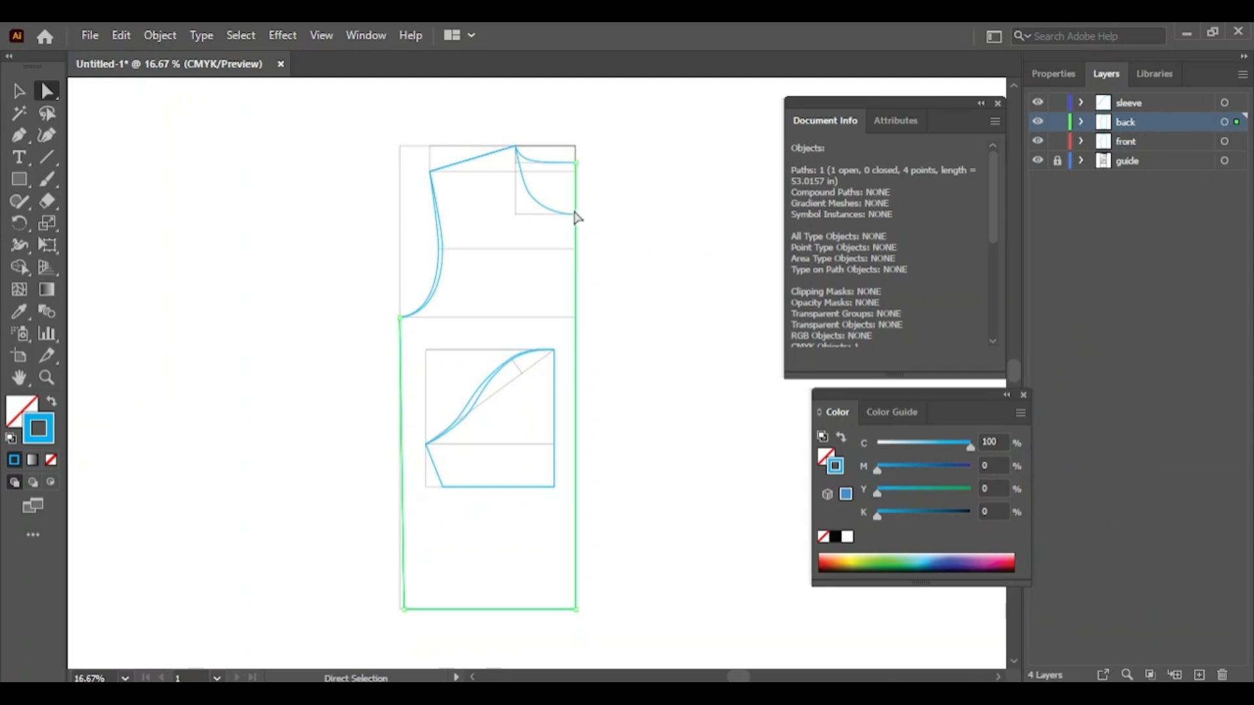
pyautogui.moveTo(521, 186); pyautogui.dragTo(529, 193)
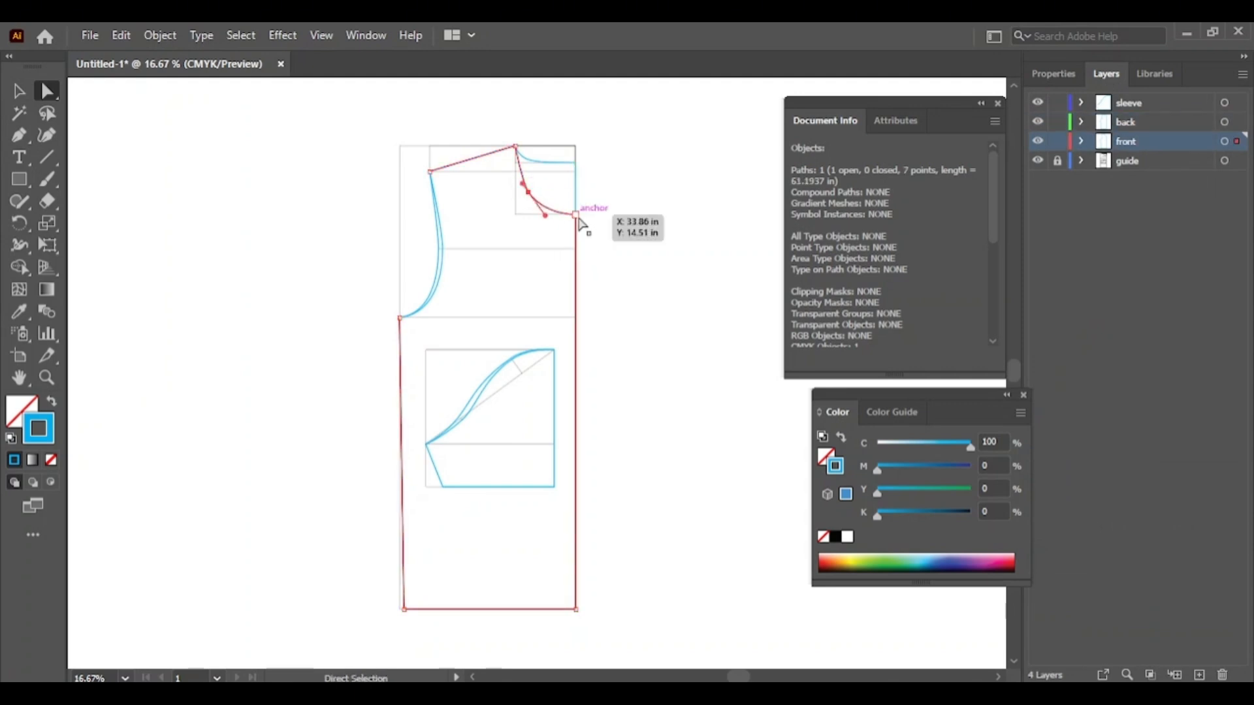
pyautogui.click(1057, 77)
pyautogui.click(1147, 447)
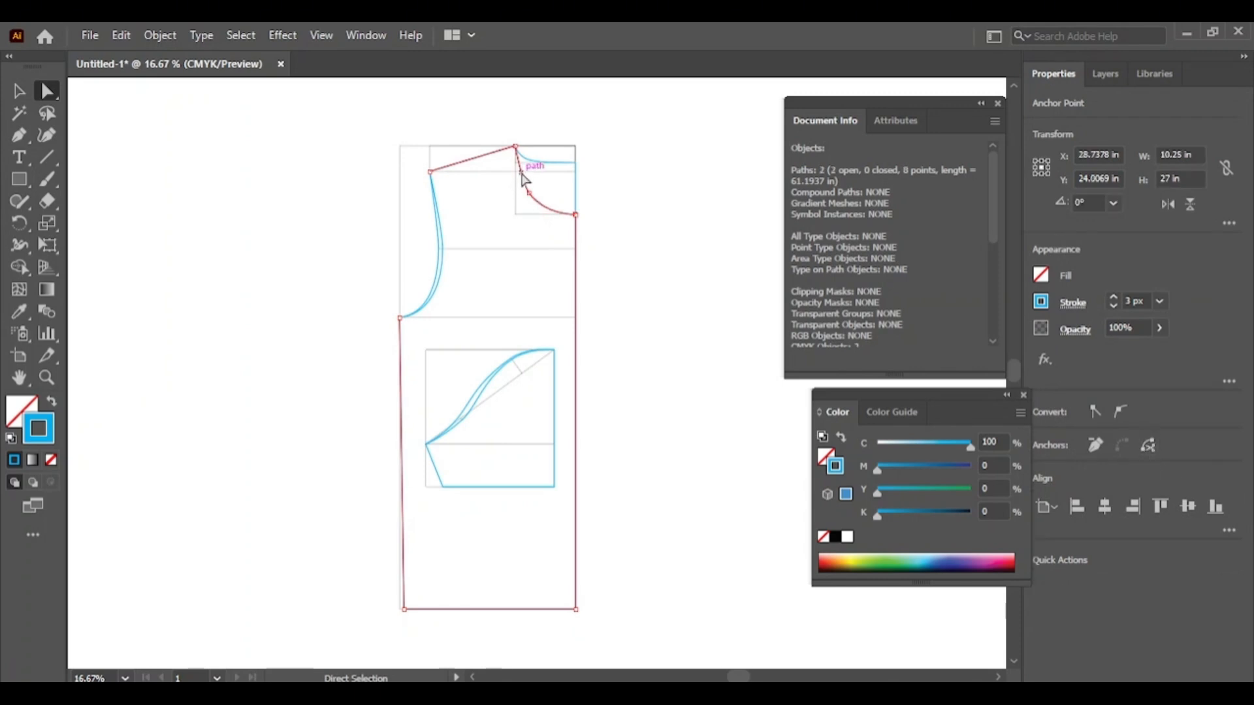
pyautogui.click(516, 148)
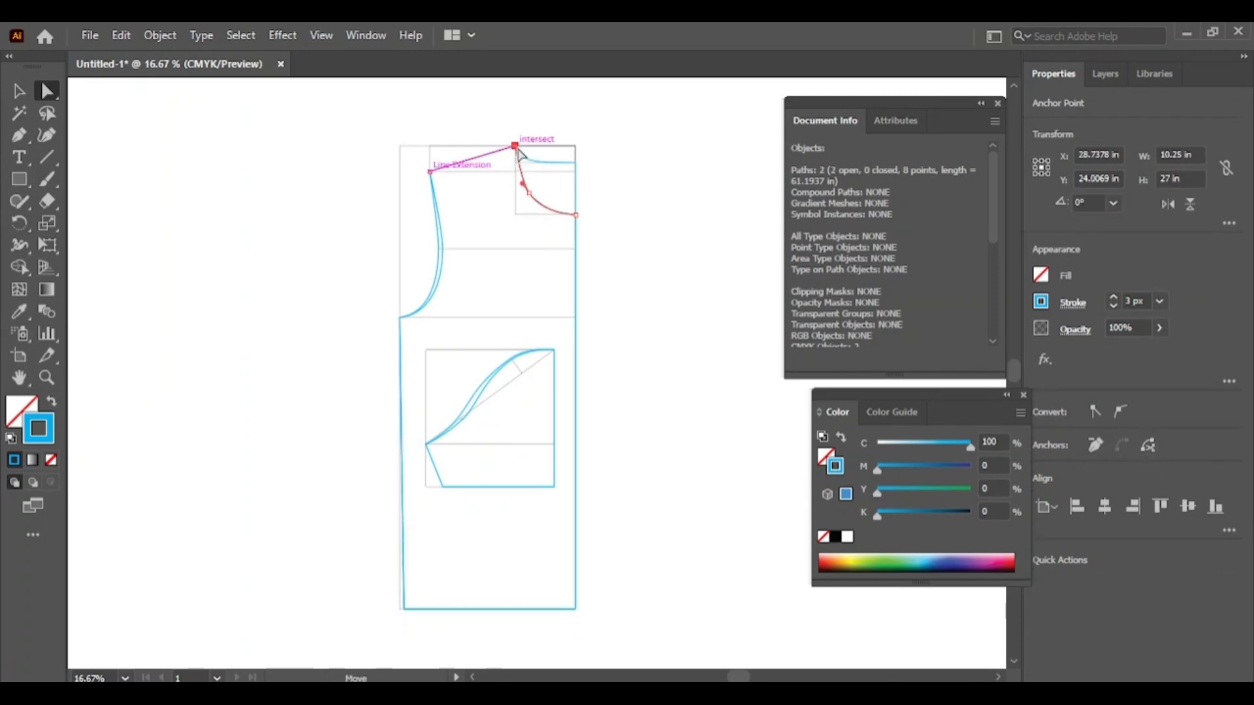
pyautogui.click(1148, 447)
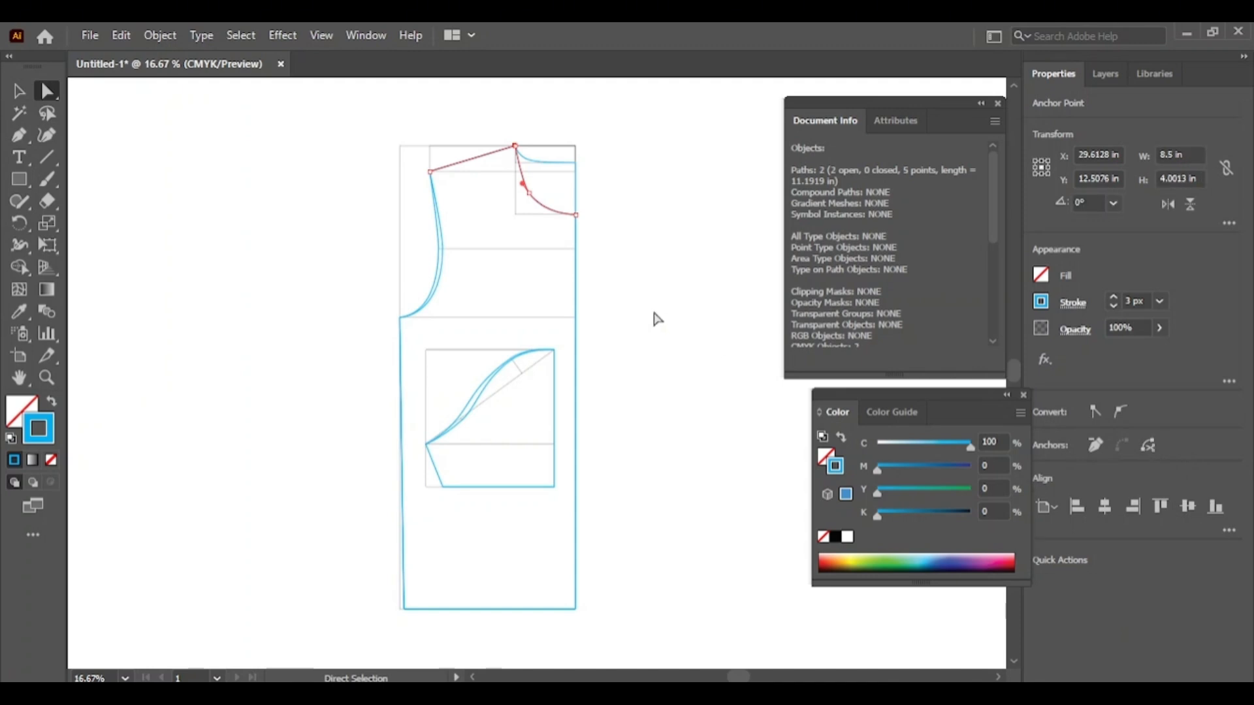
pyautogui.click(651, 316)
# Step: Select the back and front neckline curves together to check their combined length, and clear the selection
pyautogui.click(550, 208)
pyautogui.click(573, 190)
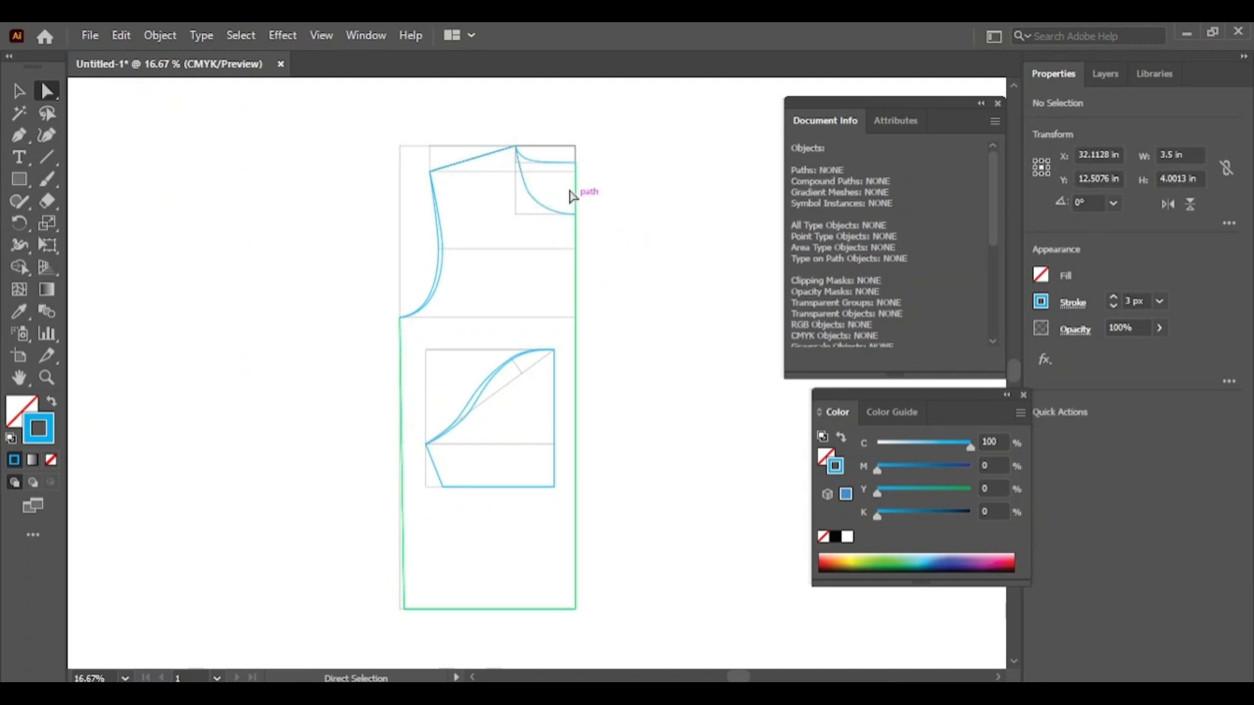
pyautogui.click(527, 162)
pyautogui.click(646, 224)
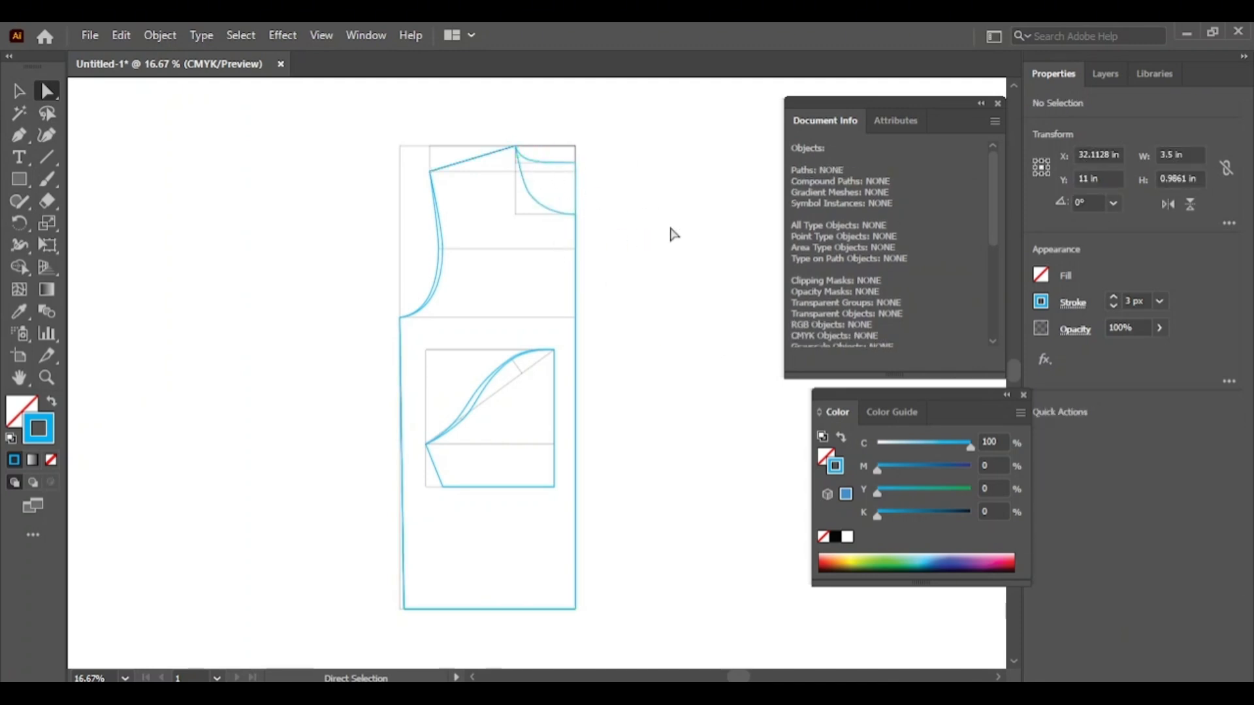
pyautogui.click(532, 162)
pyautogui.keyDown('shift'); pyautogui.click(533, 200); pyautogui.keyUp('shift')
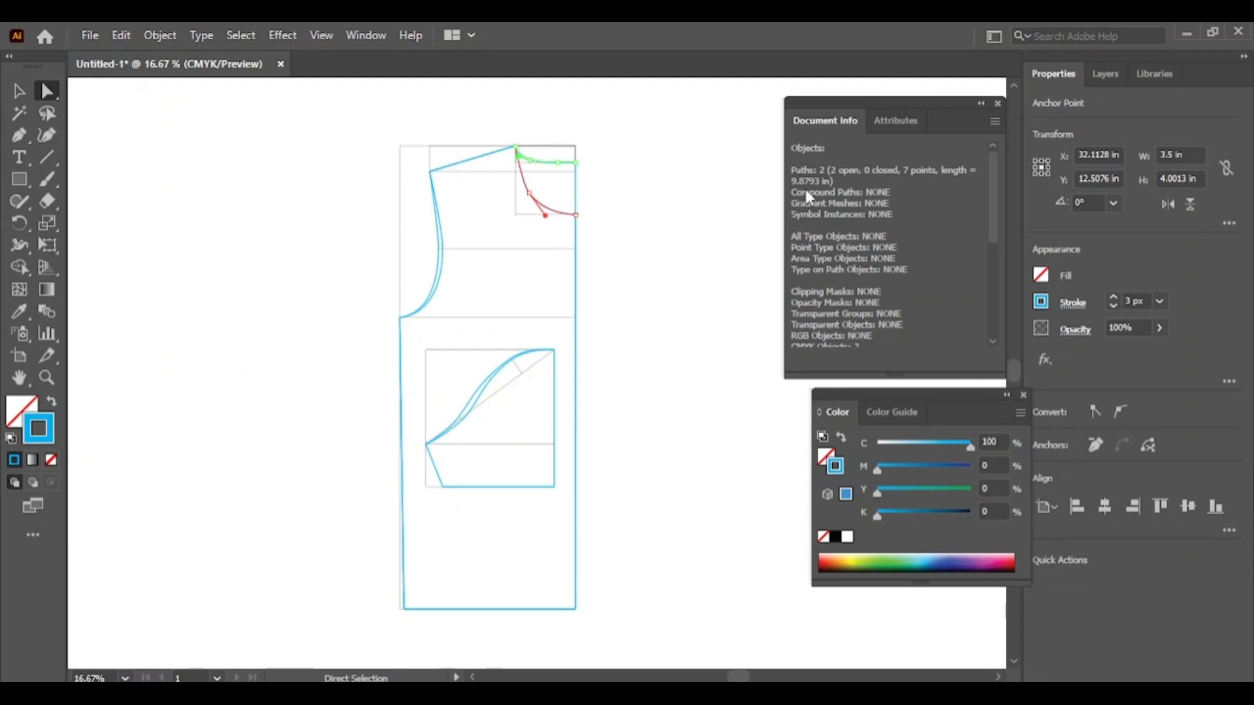
pyautogui.click(663, 326)
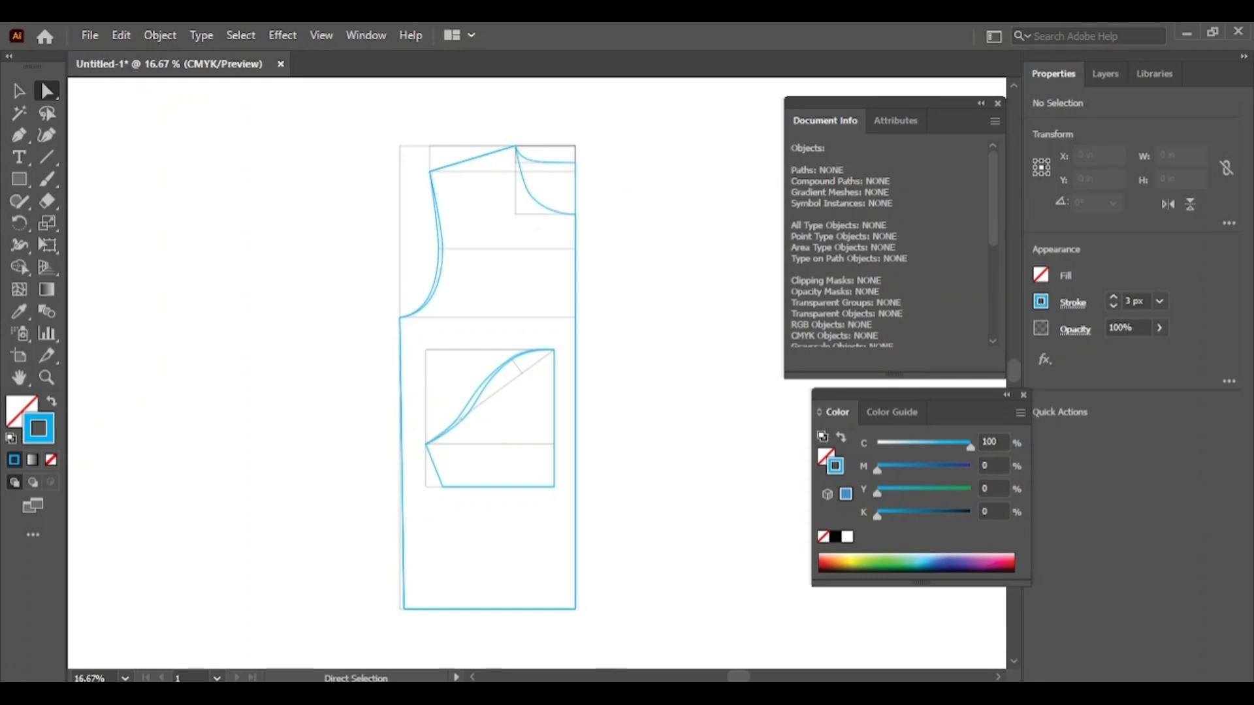
# Step: Switch to Calculator, subtract 15 percent from the neckline length 9.87, and return to the drawing
pyautogui.hotkey('alt', 'Tab')
pyautogui.click(228, 277)
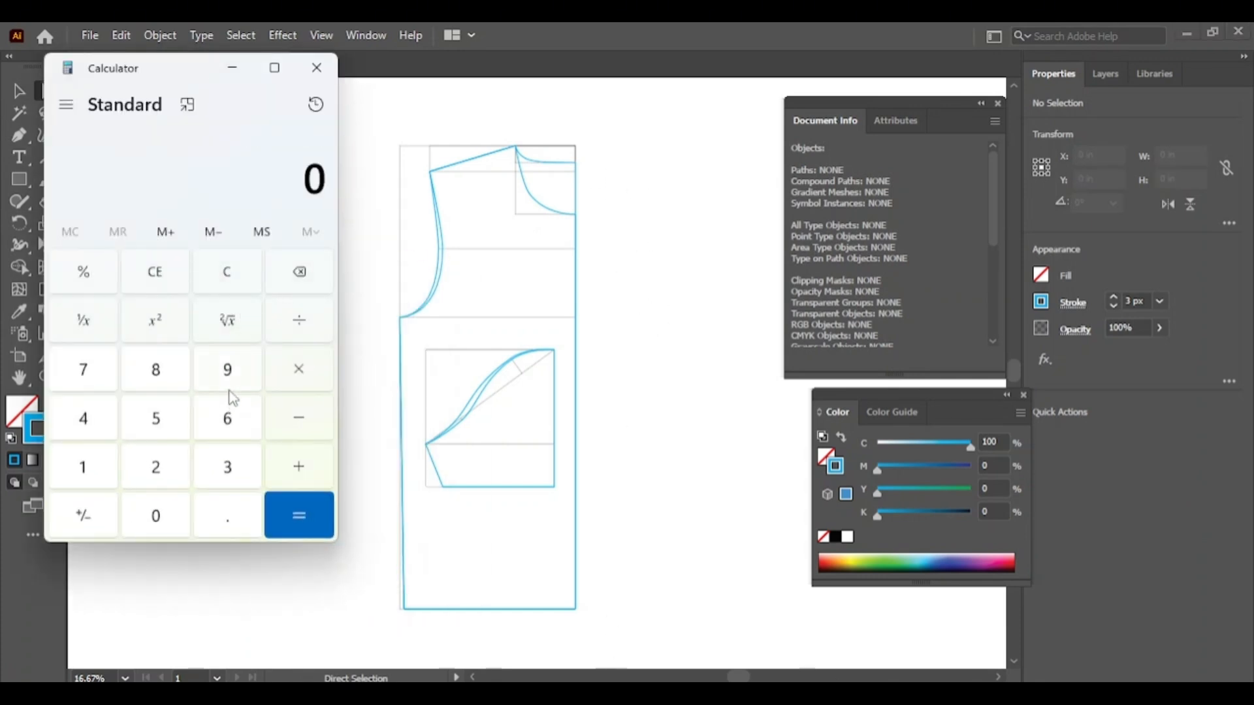
pyautogui.click(228, 374)
pyautogui.click(222, 513)
pyautogui.click(158, 382)
pyautogui.click(85, 378)
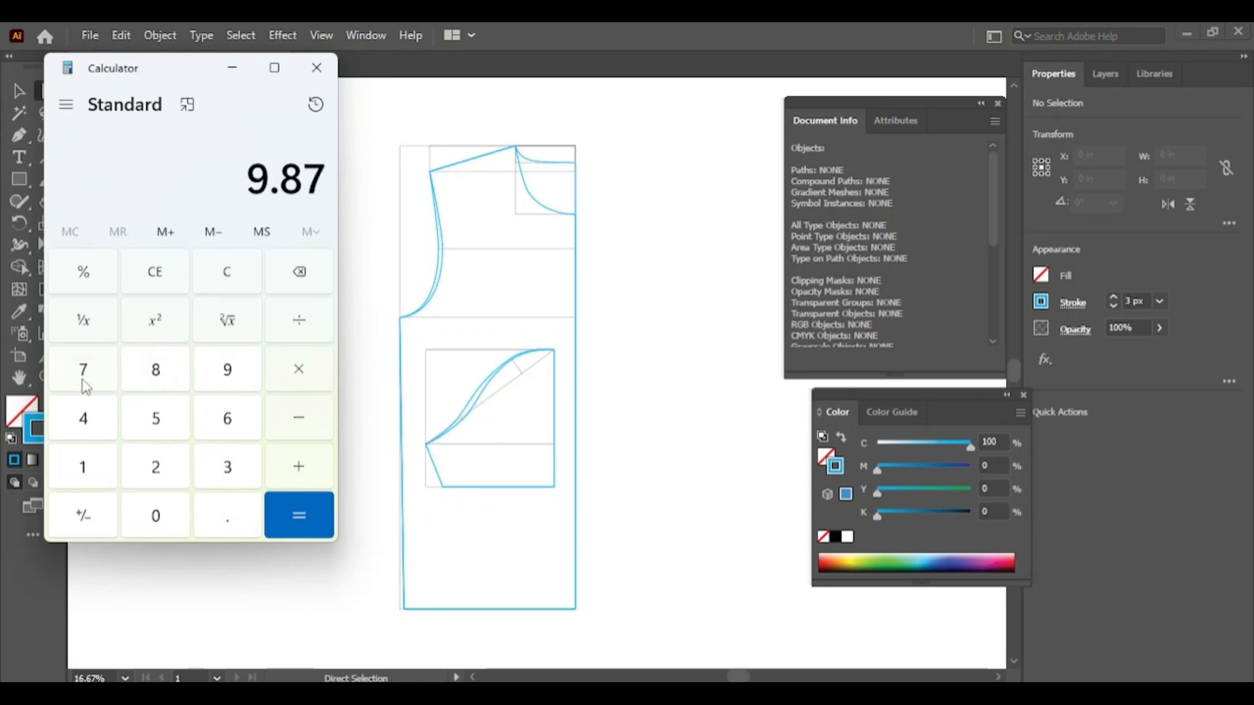
pyautogui.click(312, 428)
pyautogui.click(104, 476)
pyautogui.click(162, 432)
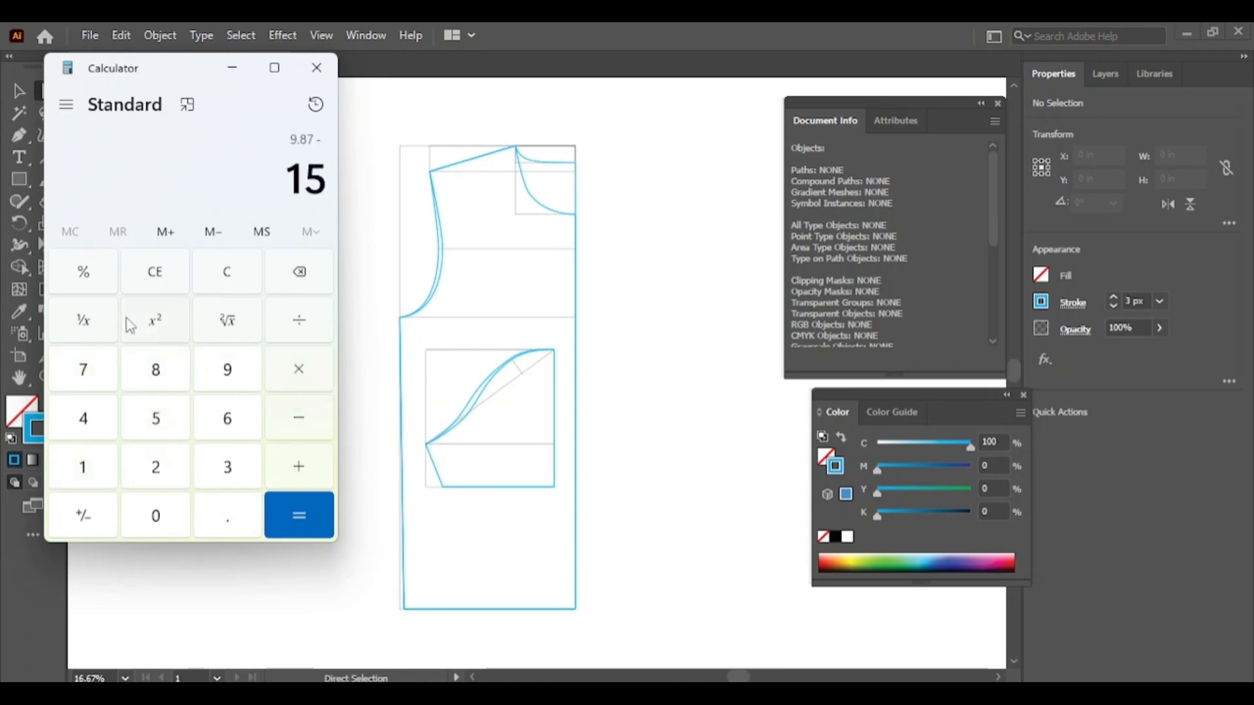
pyautogui.click(101, 287)
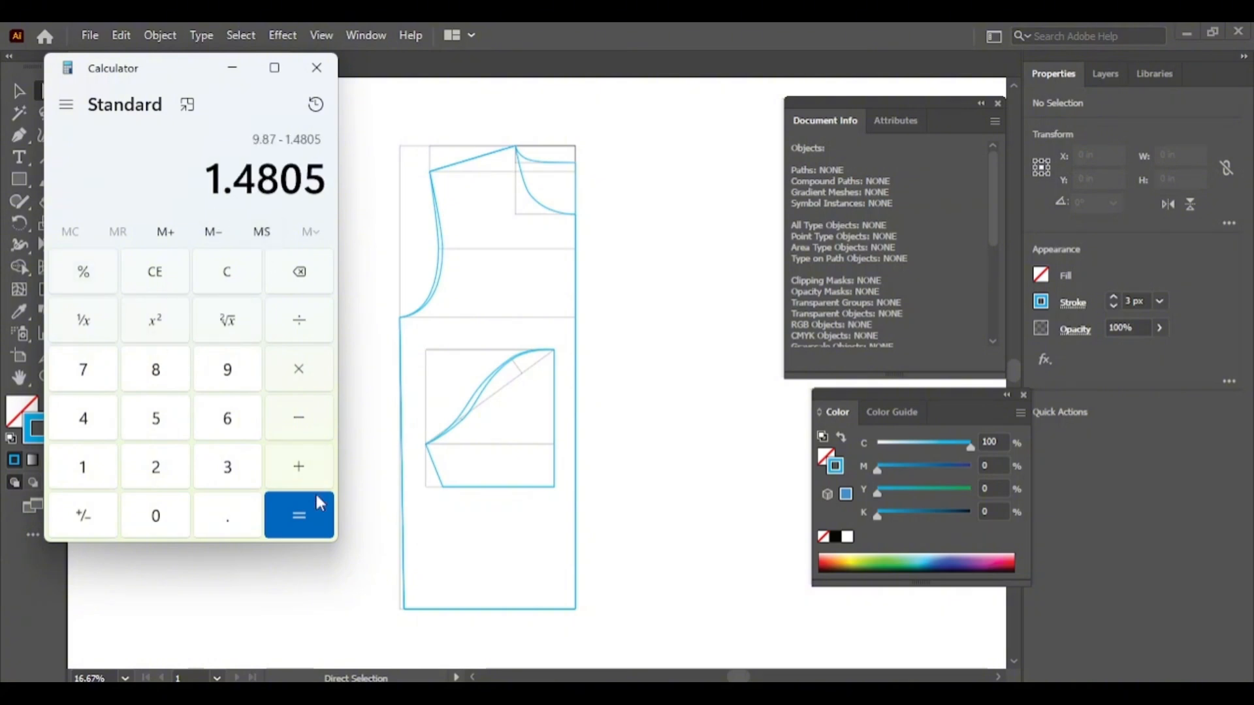
pyautogui.click(304, 519)
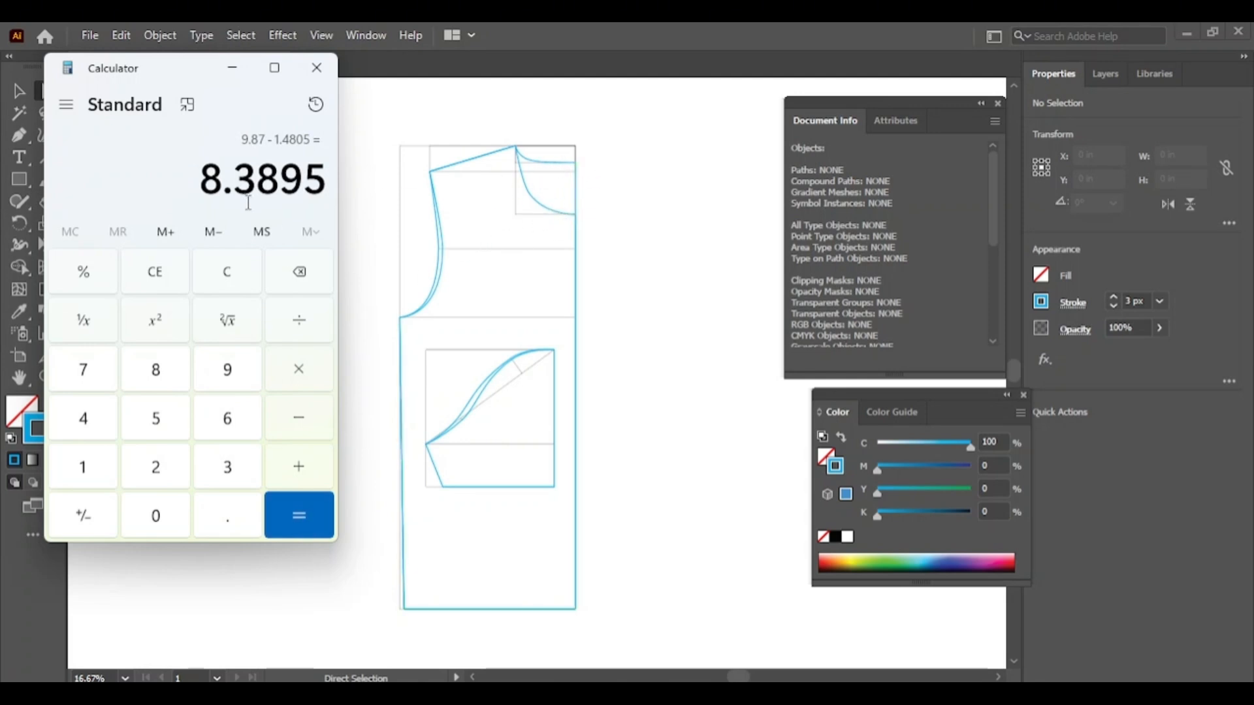
pyautogui.click(233, 68)
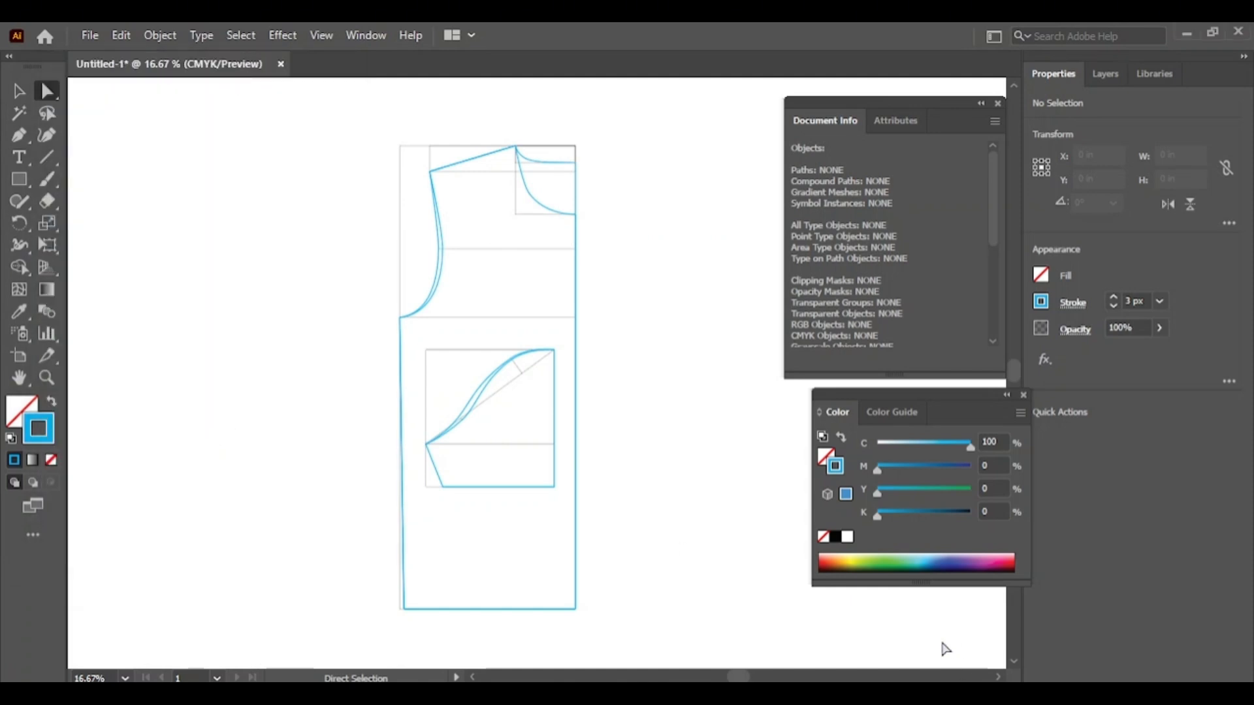
# Step: Switch to Calculator, clear the previous calculation and multiply 8.38 by 2 for the full neckband length, returning to the drawing
pyautogui.hotkey('alt', 'Tab')
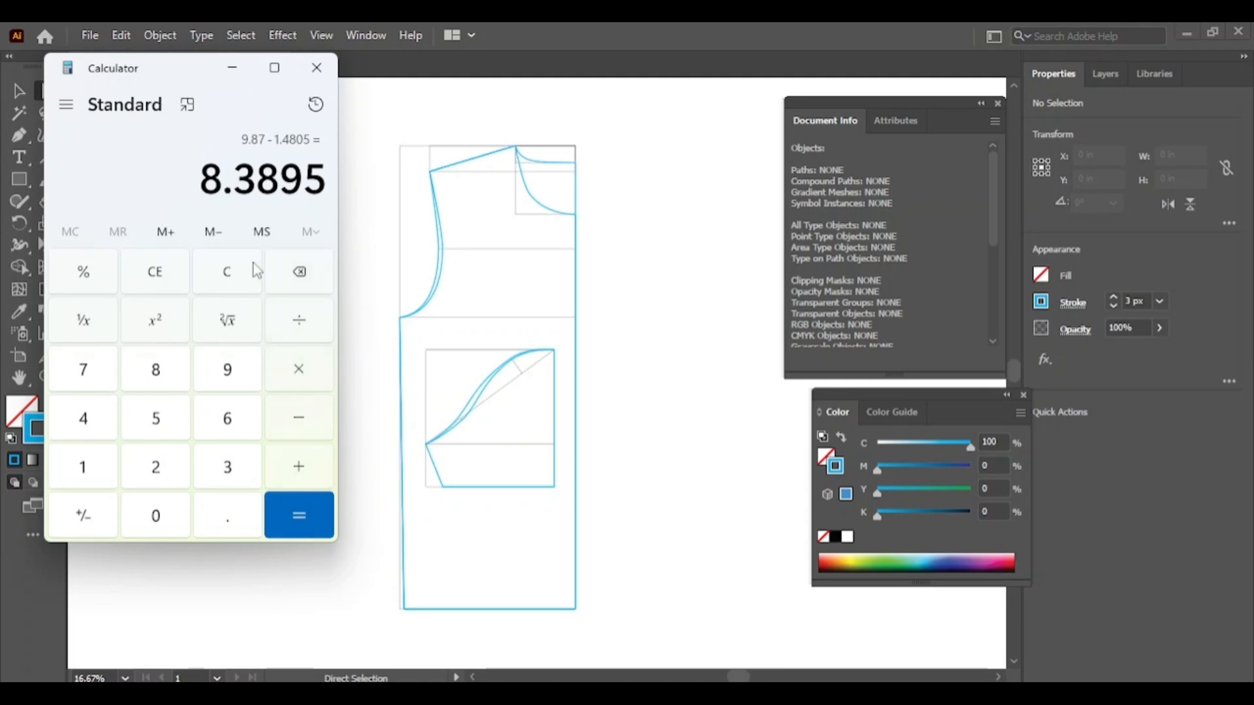
pyautogui.click(281, 496)
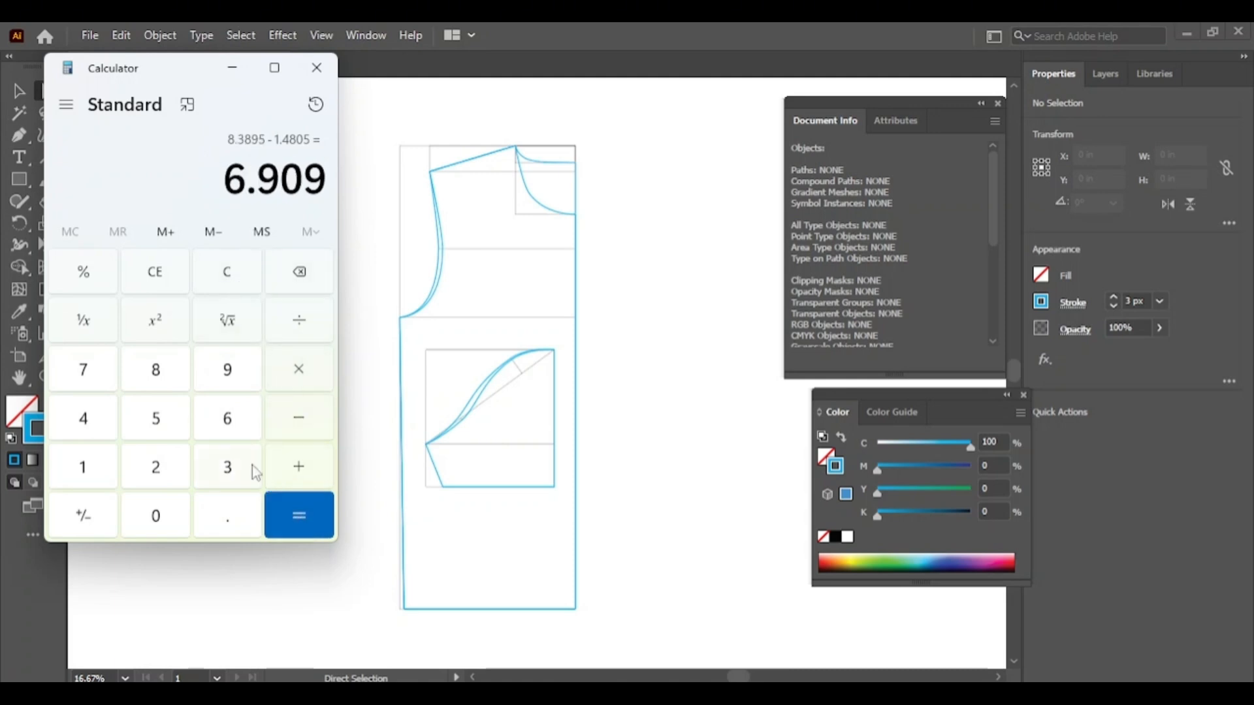
pyautogui.click(301, 382)
pyautogui.click(232, 286)
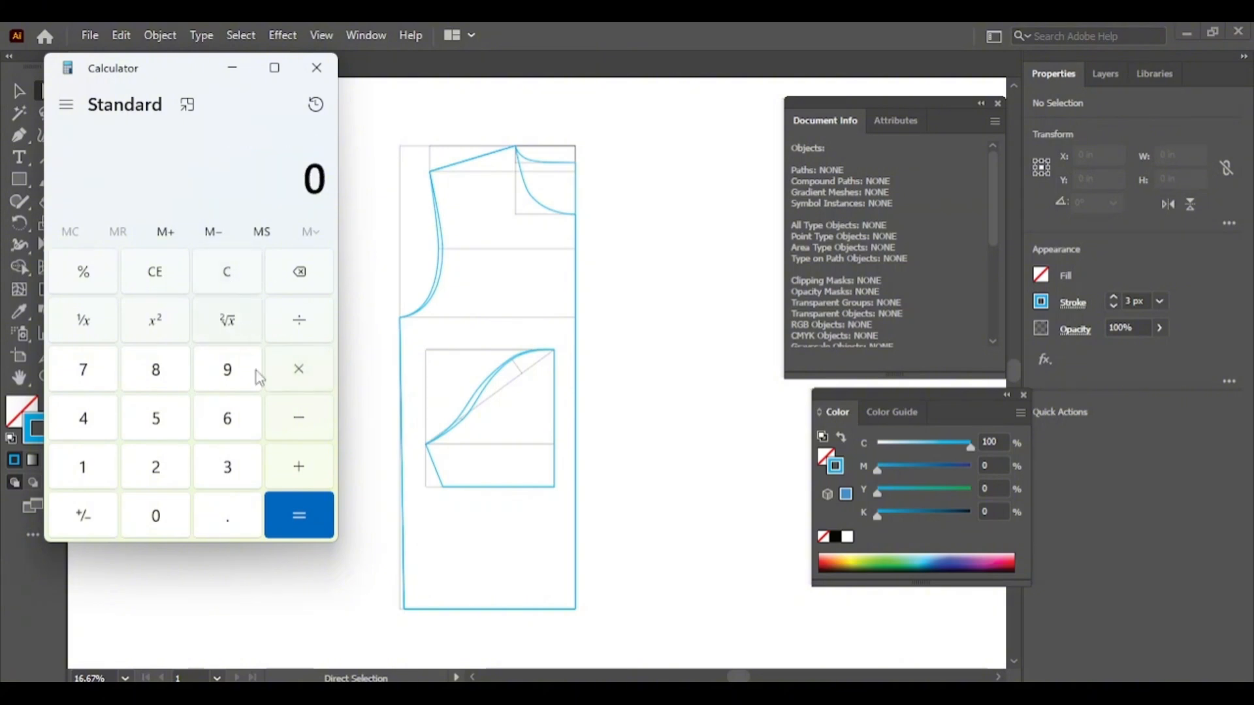
pyautogui.click(156, 371)
pyautogui.click(207, 516)
pyautogui.click(226, 457)
pyautogui.click(178, 382)
pyautogui.click(303, 371)
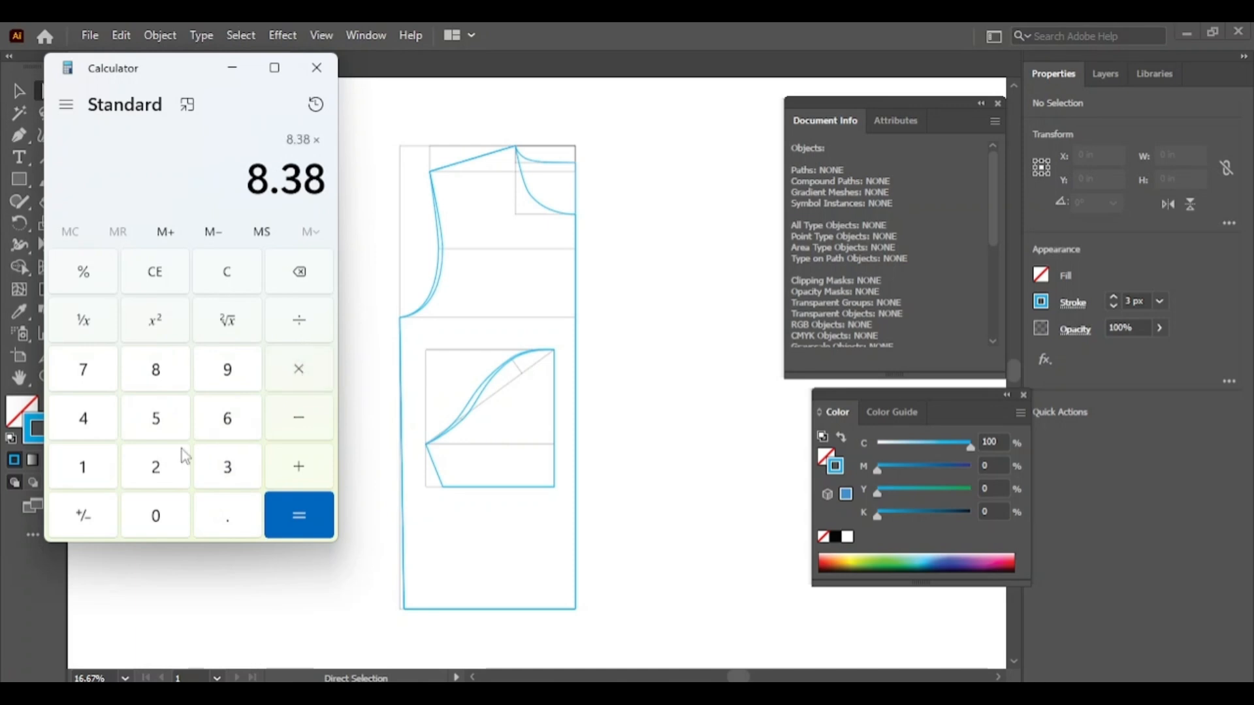
pyautogui.click(163, 477)
pyautogui.click(321, 533)
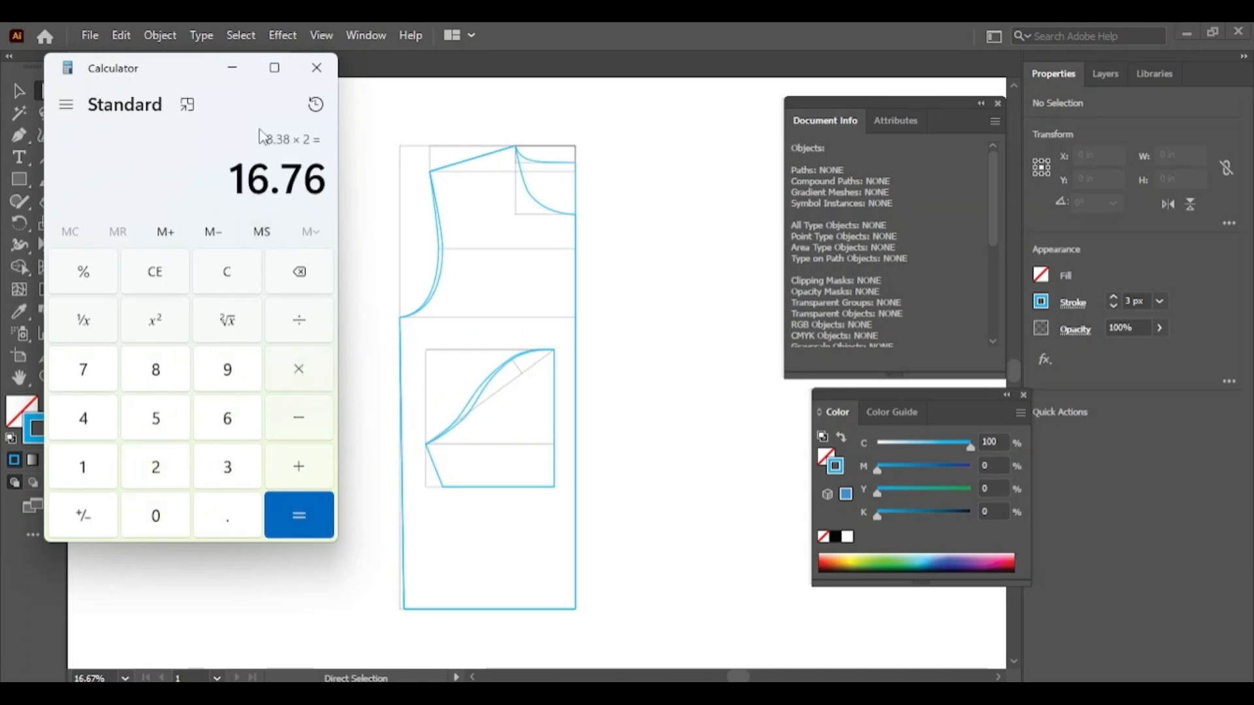
pyautogui.click(232, 68)
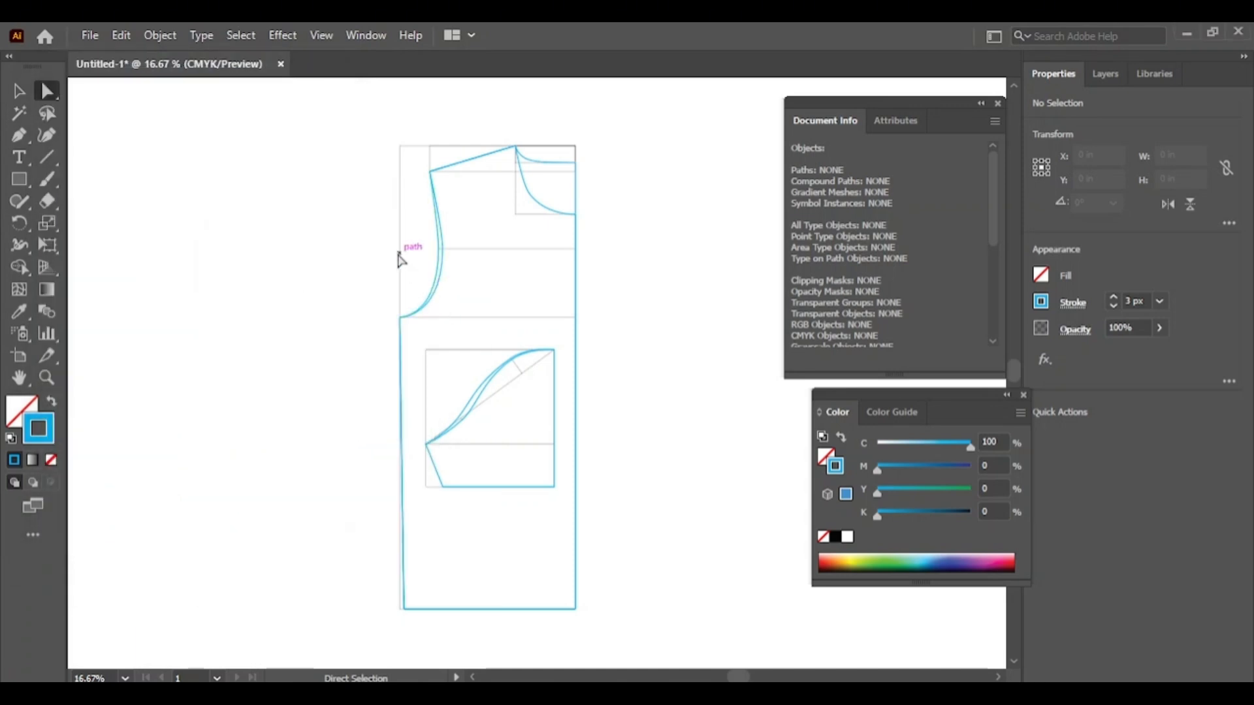
# Step: Draw a long horizontal rectangle about 16.37 by 2.14 in for the neckband above the body pattern
pyautogui.keyDown('ctrl'); pyautogui.keyDown('alt'); pyautogui.click(477, 252); pyautogui.keyUp('alt'); pyautogui.keyUp('ctrl')
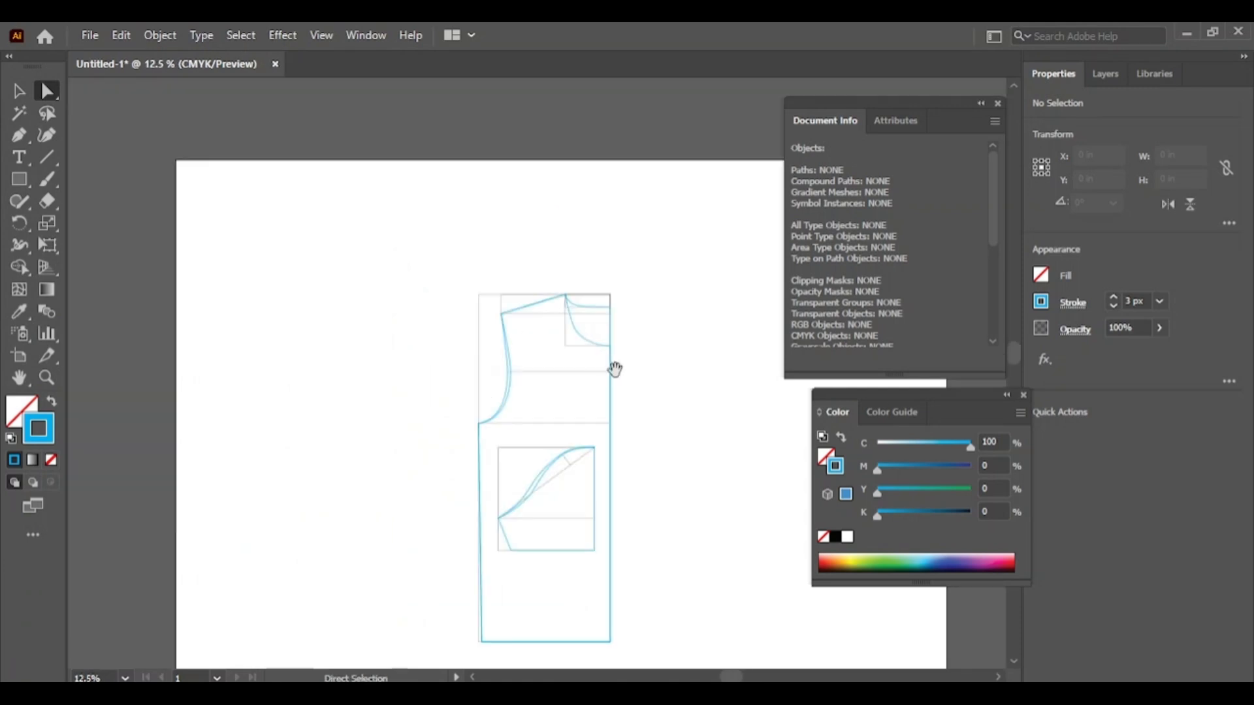
pyautogui.moveTo(615, 369); pyautogui.dragTo(490, 325)
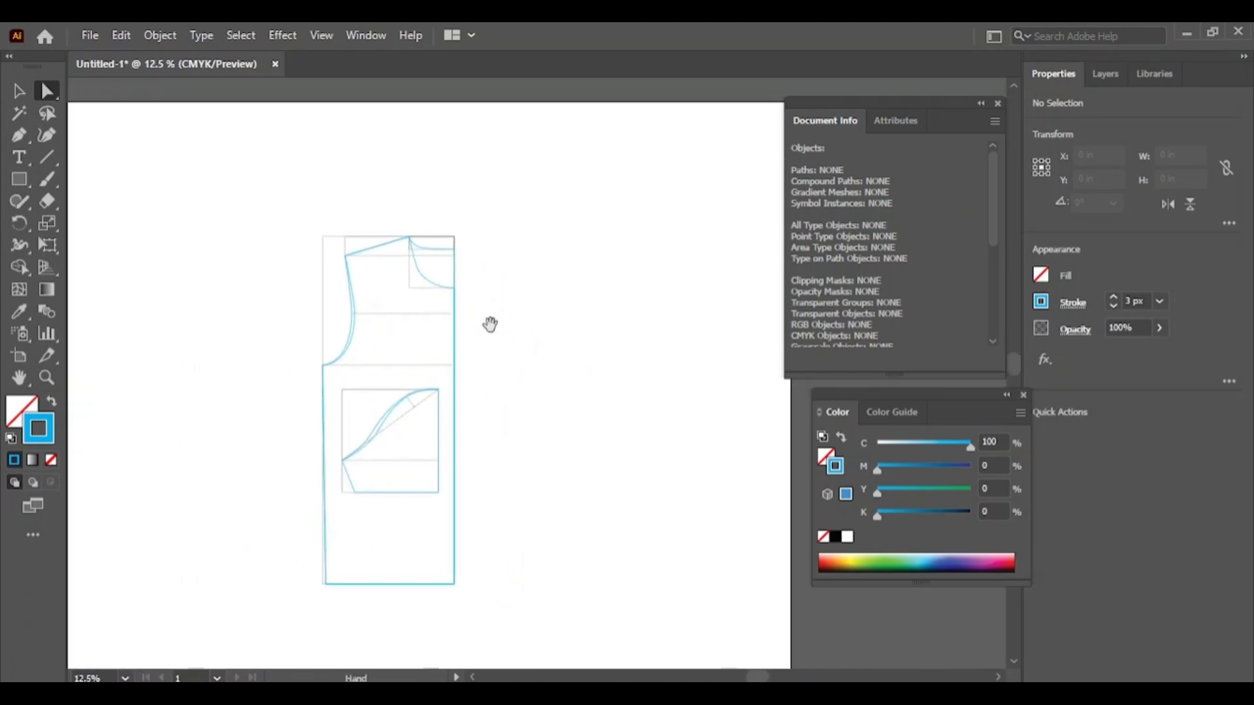
pyautogui.click(22, 185)
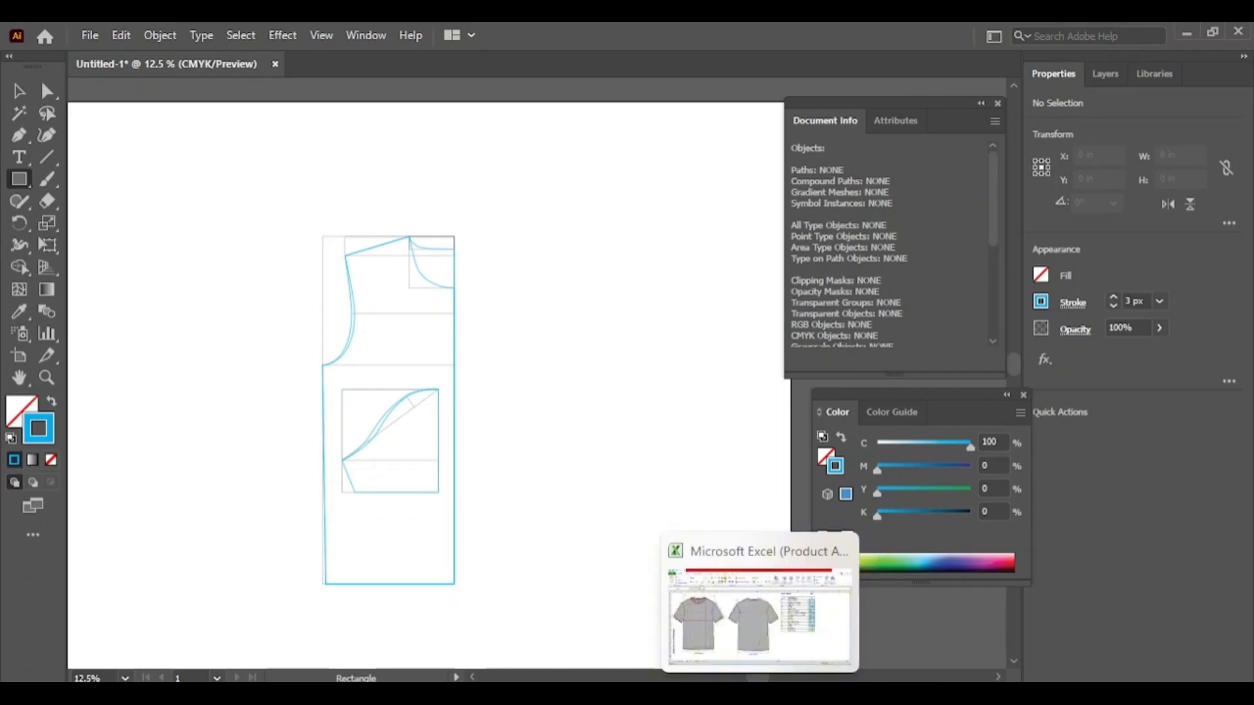
pyautogui.click(760, 693)
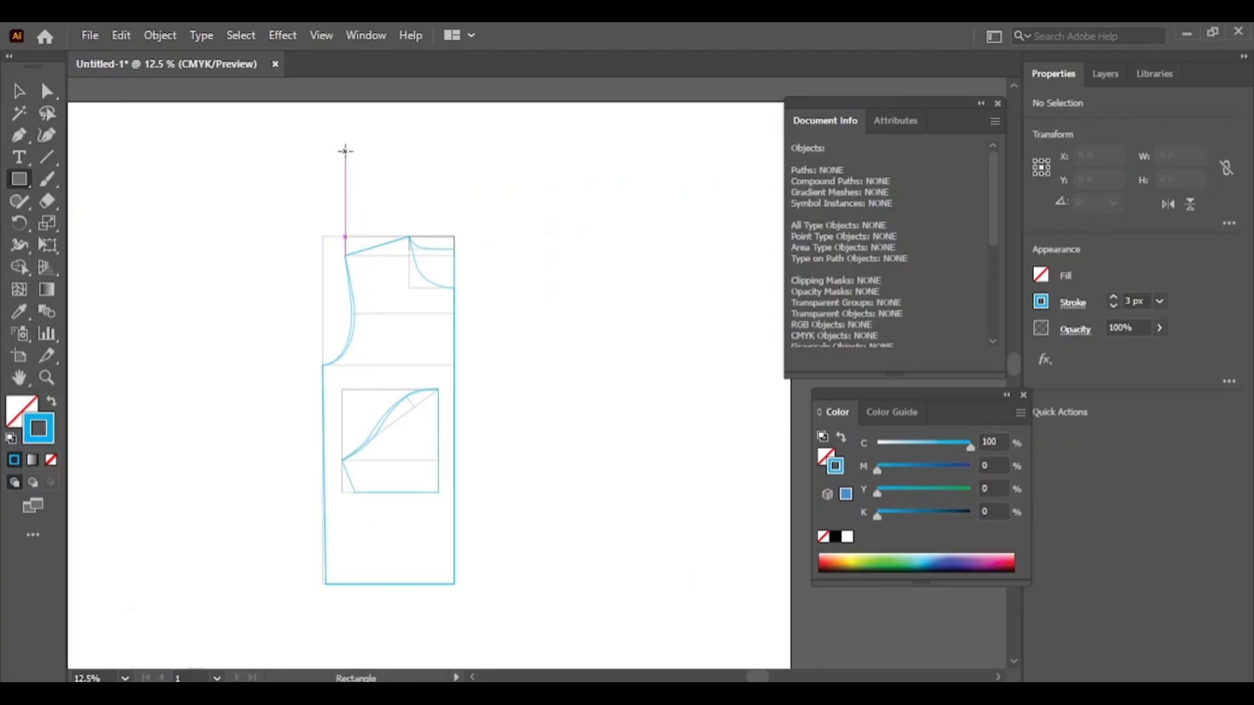
pyautogui.moveTo(347, 145); pyautogui.dragTo(557, 176)
pyautogui.click(19, 90)
pyautogui.click(307, 229)
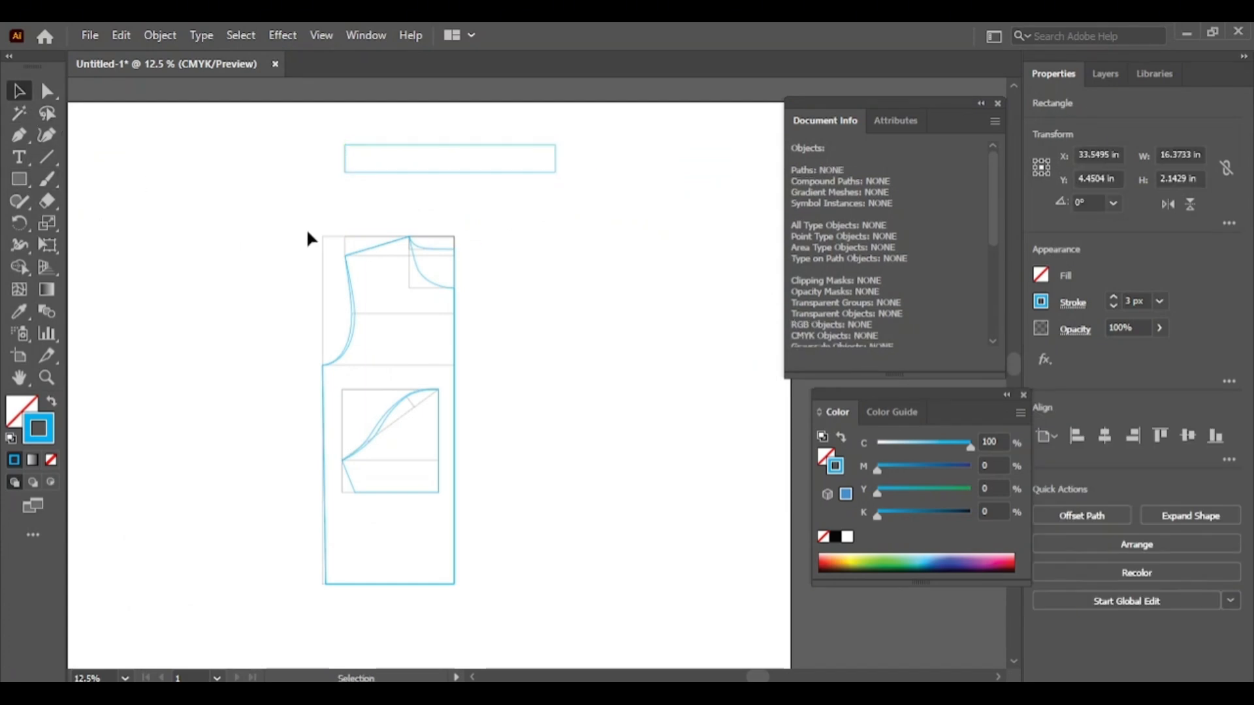
# Step: Set the neckband rectangle's height to 2 in and its width to 16.76 in, and deselect it
pyautogui.click(417, 146)
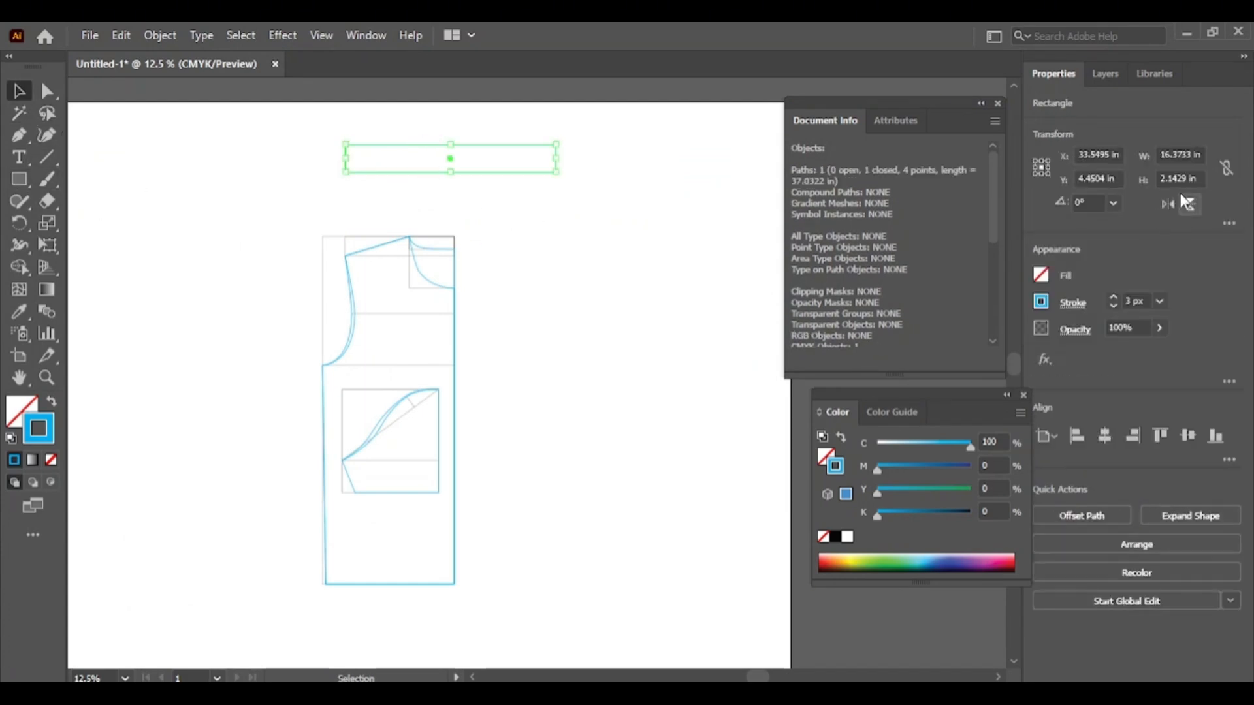
pyautogui.click(1186, 179)
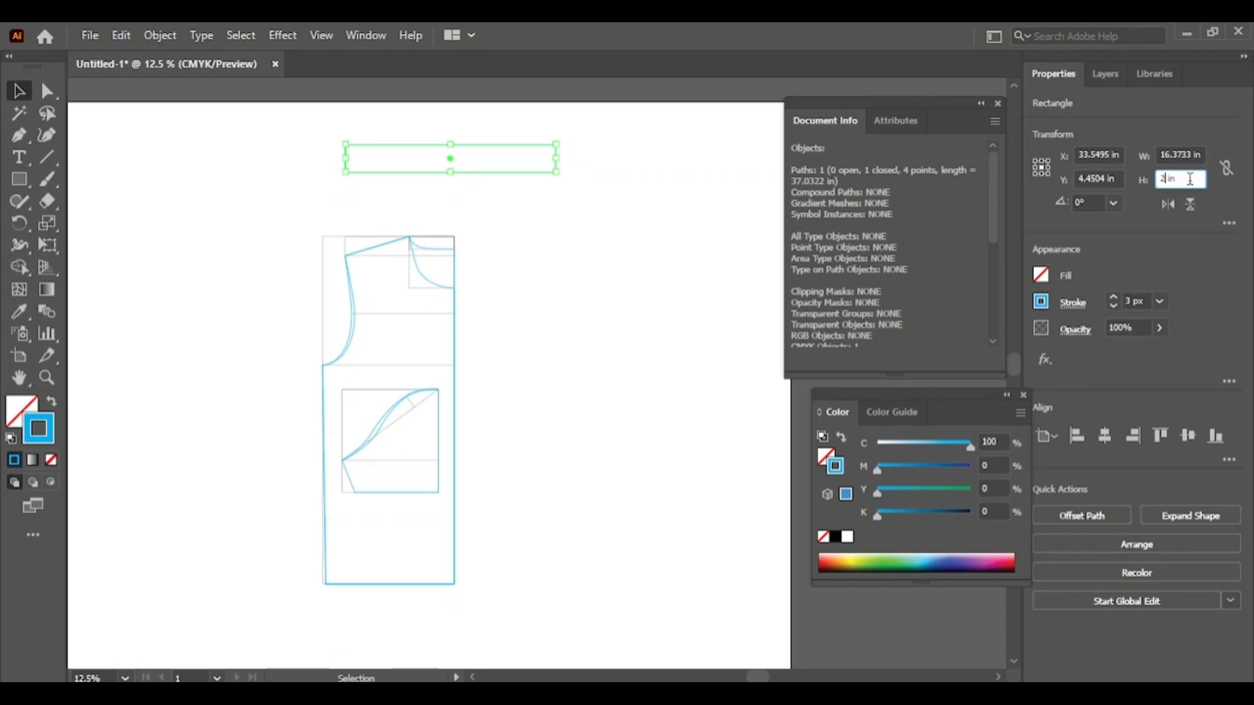
pyautogui.click(1189, 155)
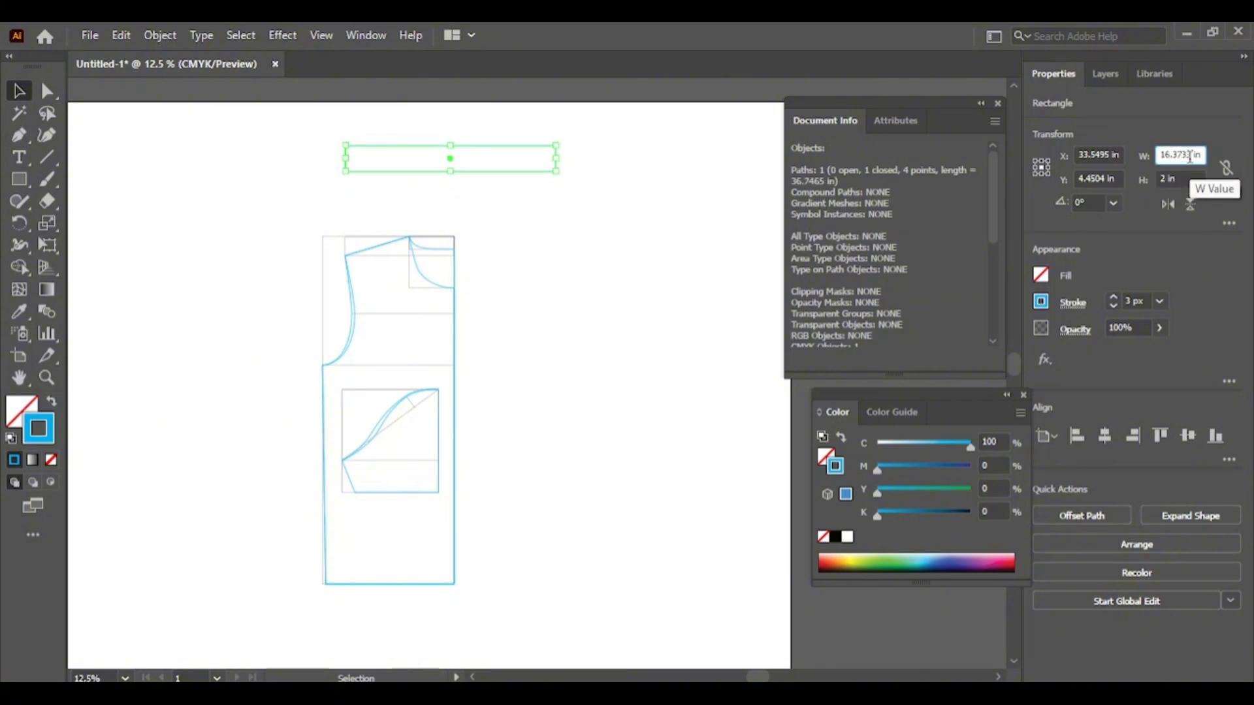
pyautogui.doubleClick(1163, 155)
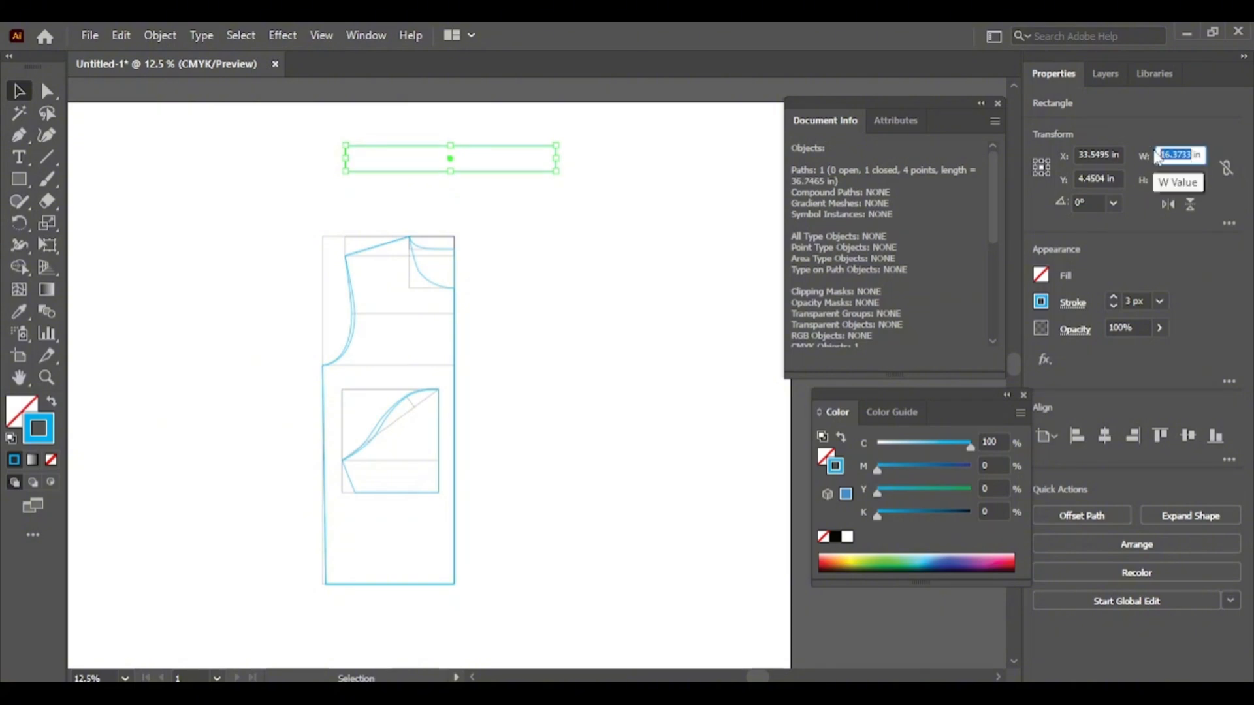
pyautogui.write('1')
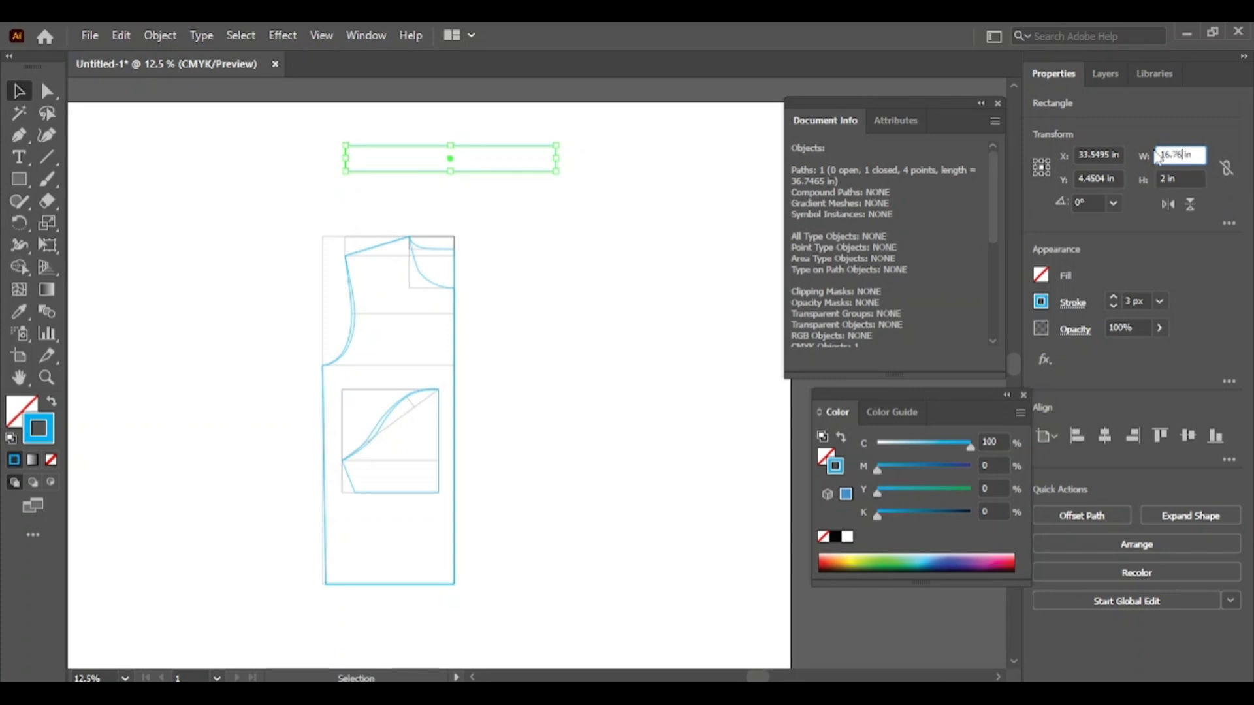
pyautogui.press('Return')
pyautogui.click(216, 221)
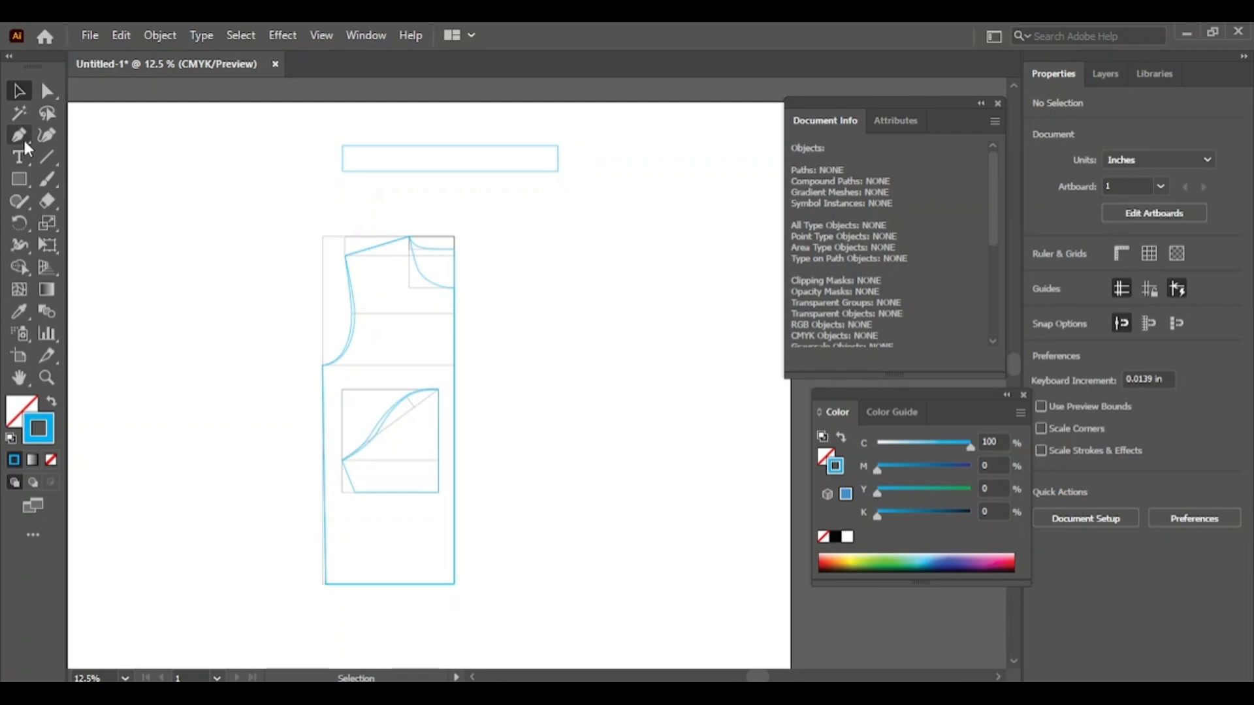
# Step: Draw a horizontal line across the full width of the neckband rectangle at its mid-height
pyautogui.click(44, 163)
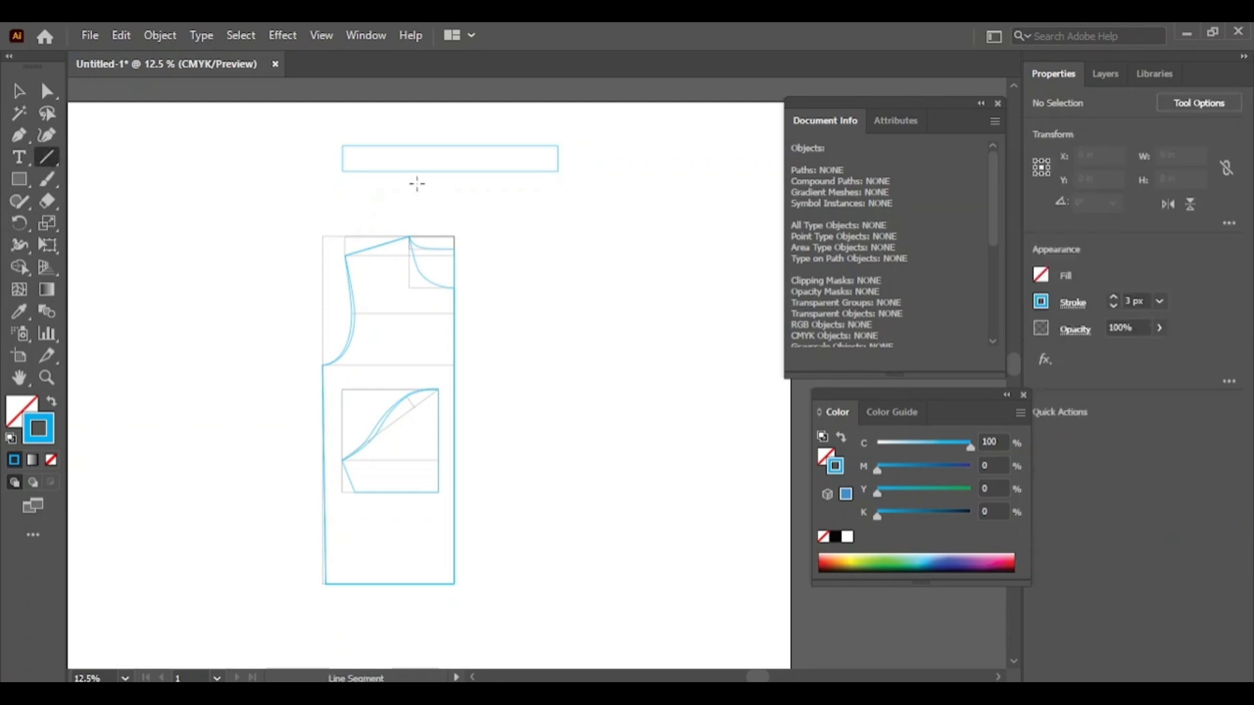
pyautogui.moveTo(341, 158); pyautogui.dragTo(558, 172)
pyautogui.click(19, 91)
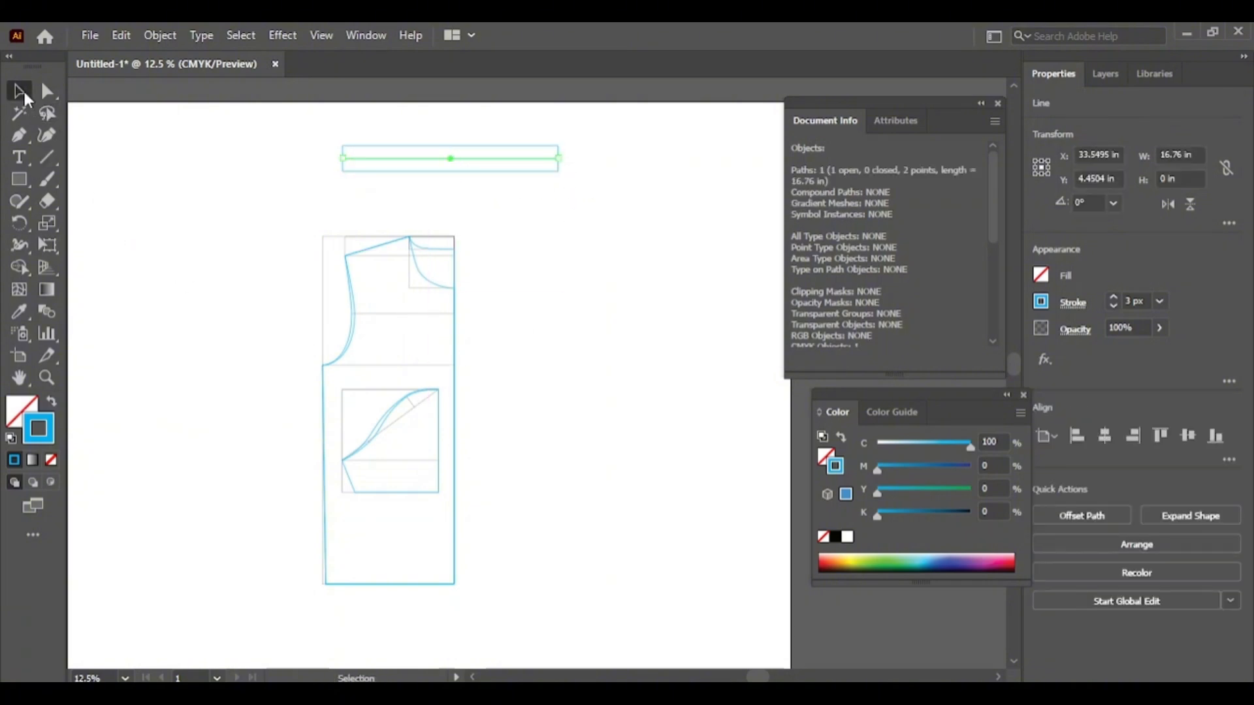
# Step: Lock the sleeve and back layers, and move the front bodice outline off the draft to its right
pyautogui.click(375, 206)
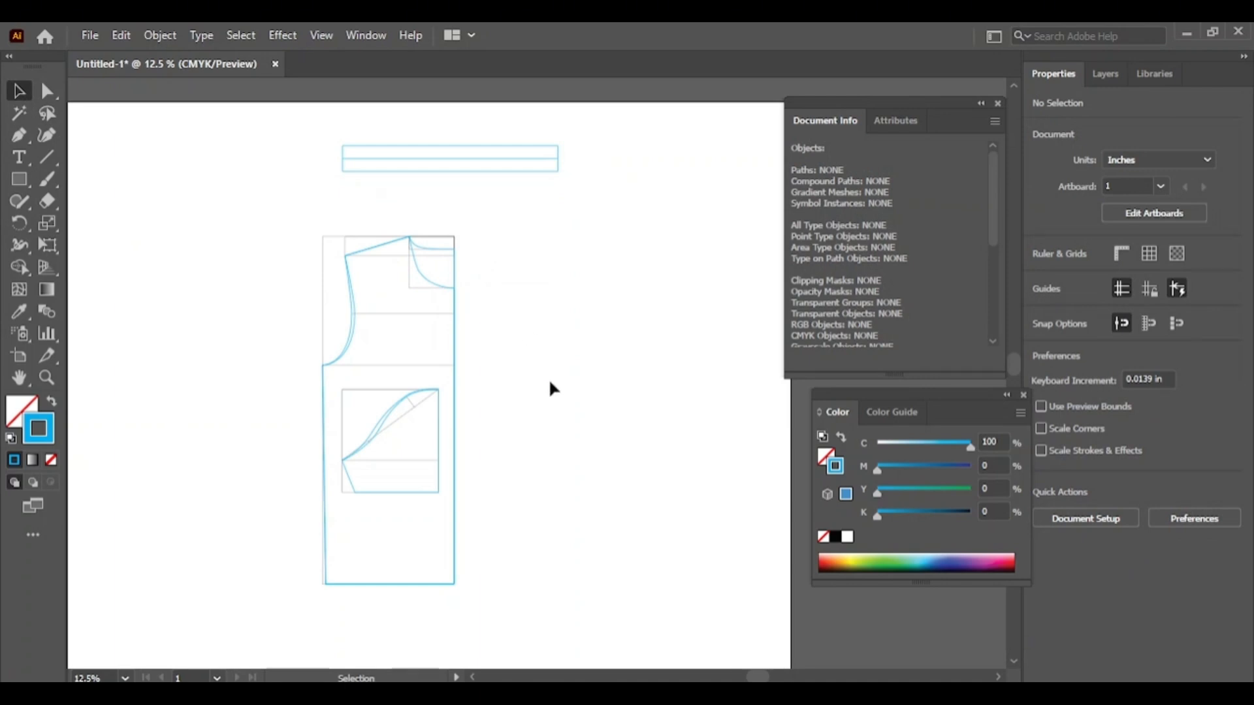
pyautogui.click(1106, 76)
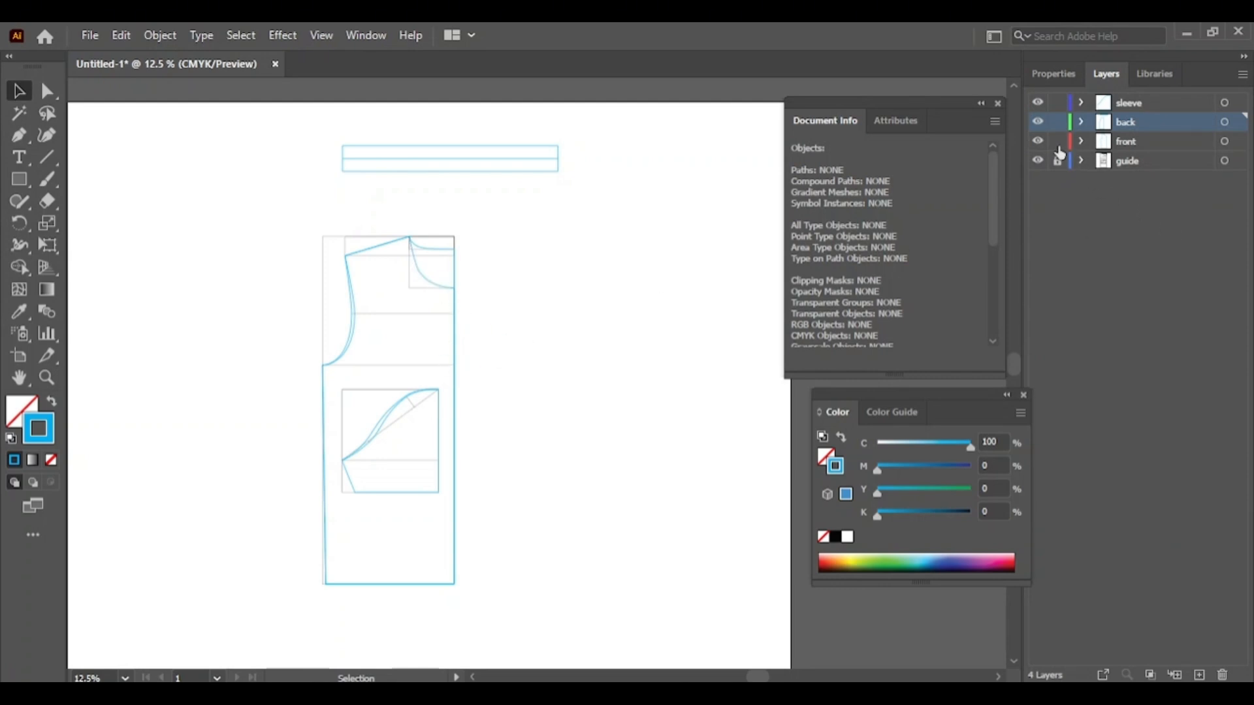
pyautogui.click(1058, 103)
pyautogui.click(1058, 123)
pyautogui.moveTo(493, 246); pyautogui.dragTo(210, 628)
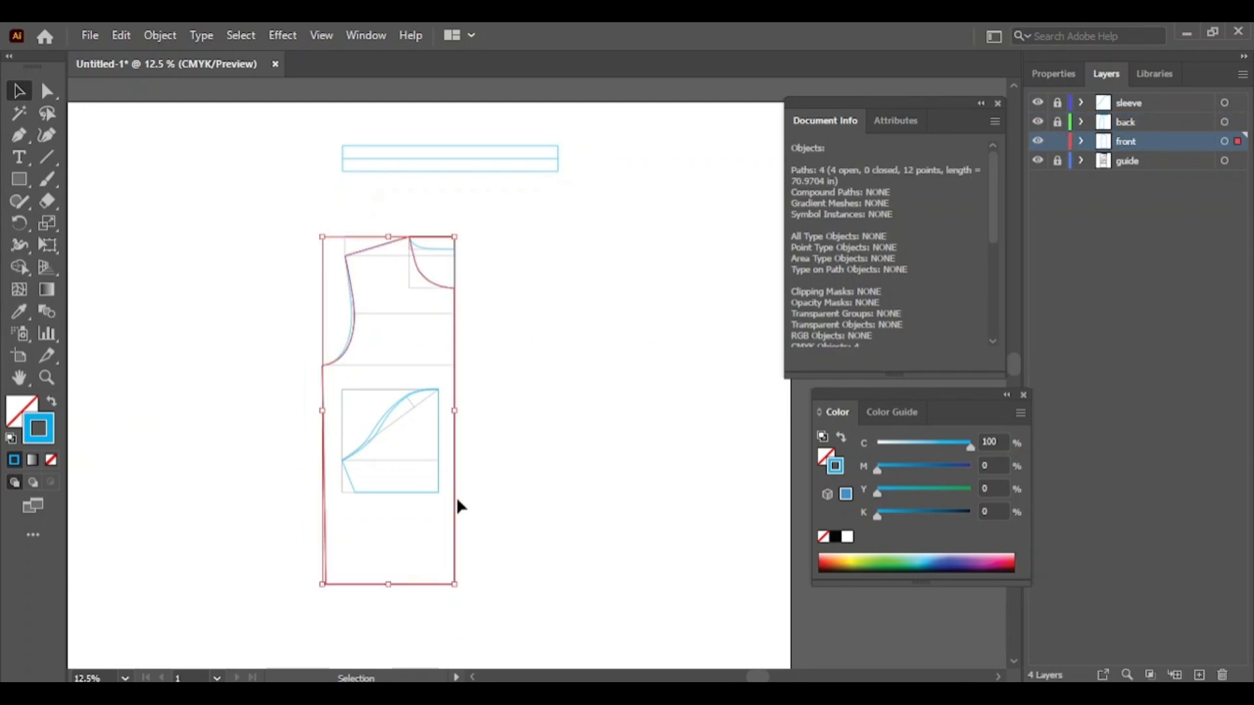
pyautogui.moveTo(458, 504); pyautogui.dragTo(605, 497)
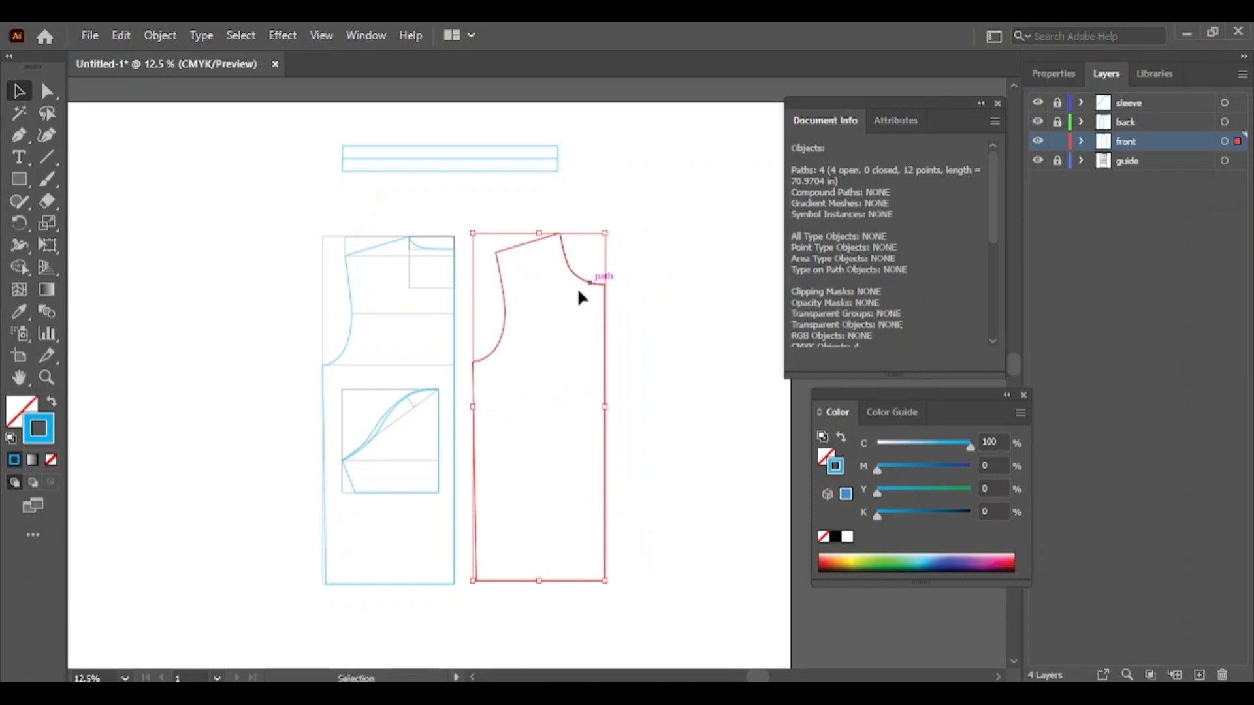
# Step: Group the front piece's paths and move the group slightly farther right from the draft
pyautogui.rightClick(565, 269)
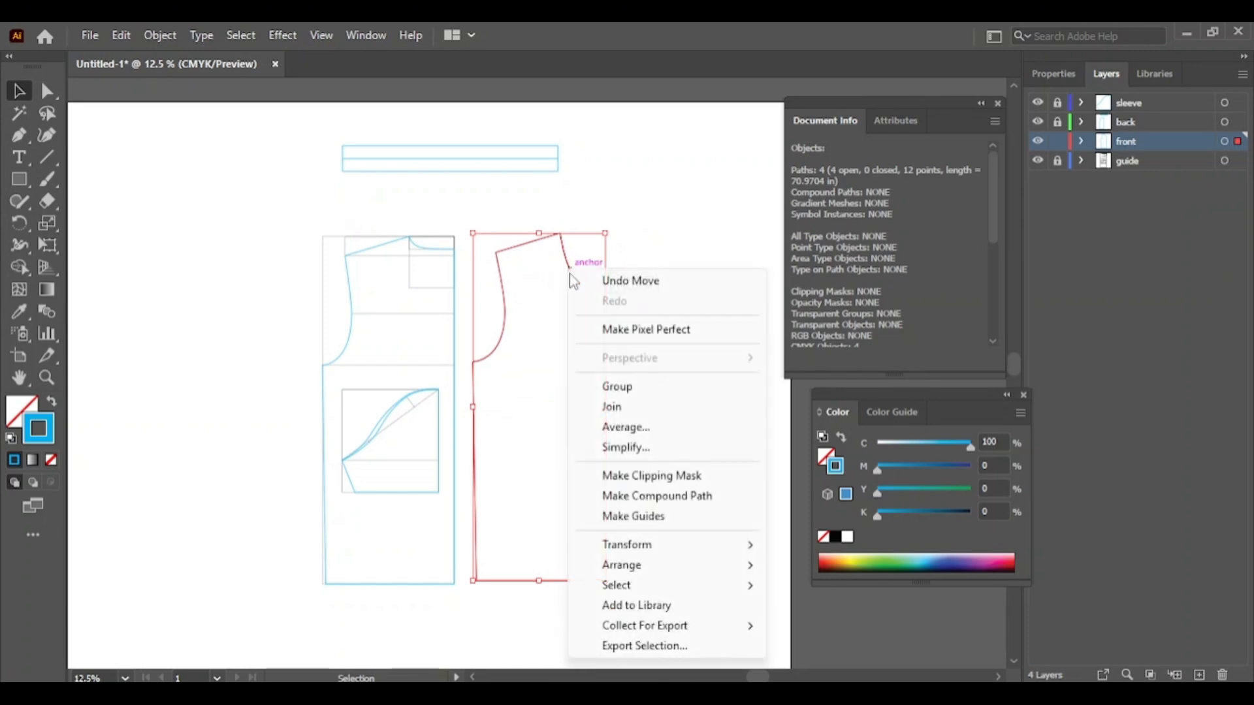
pyautogui.click(639, 391)
pyautogui.click(689, 437)
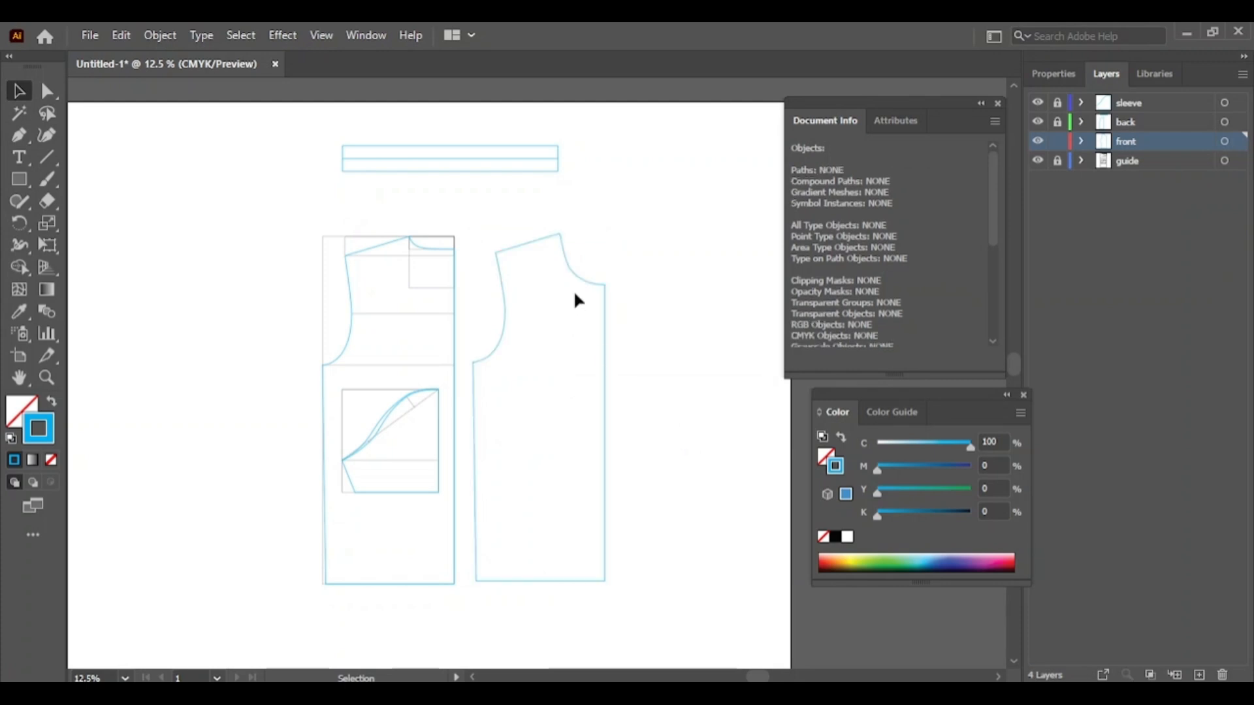
pyautogui.moveTo(582, 285); pyautogui.dragTo(677, 326)
pyautogui.click(358, 369)
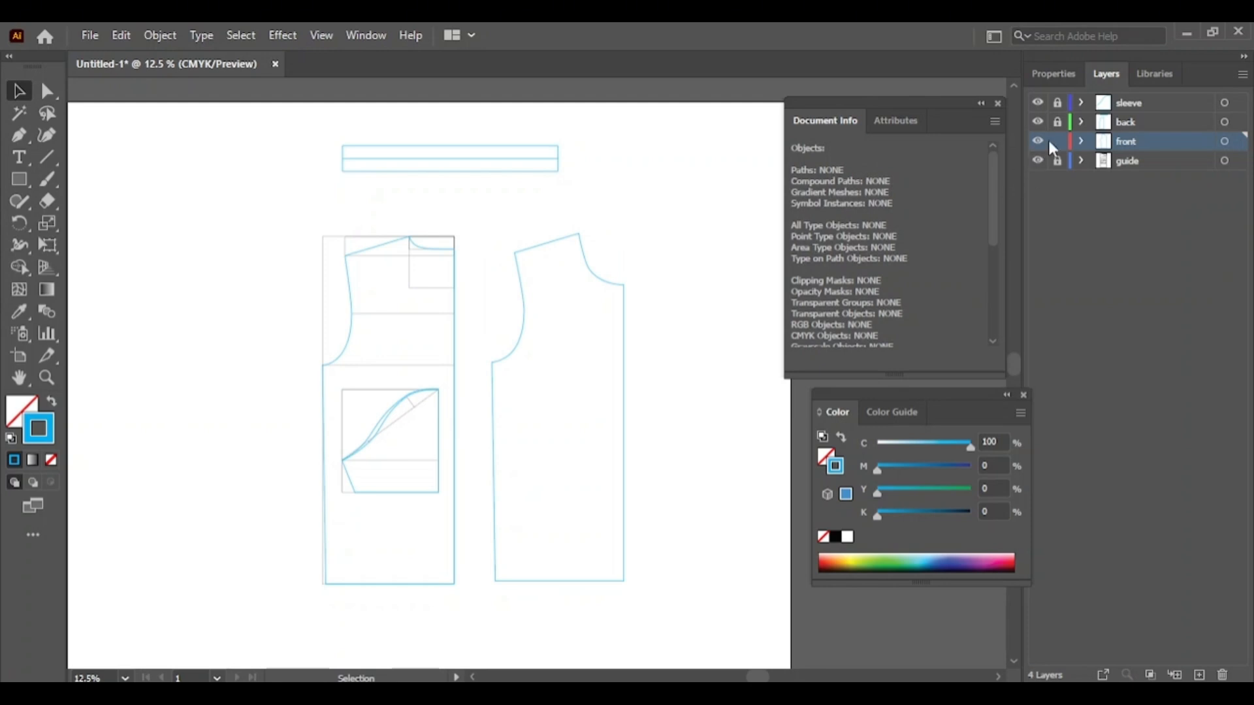
# Step: Unlock and activate the back layer with the front layer locked, and group all paths of the back piece
pyautogui.click(1057, 123)
pyautogui.click(1134, 126)
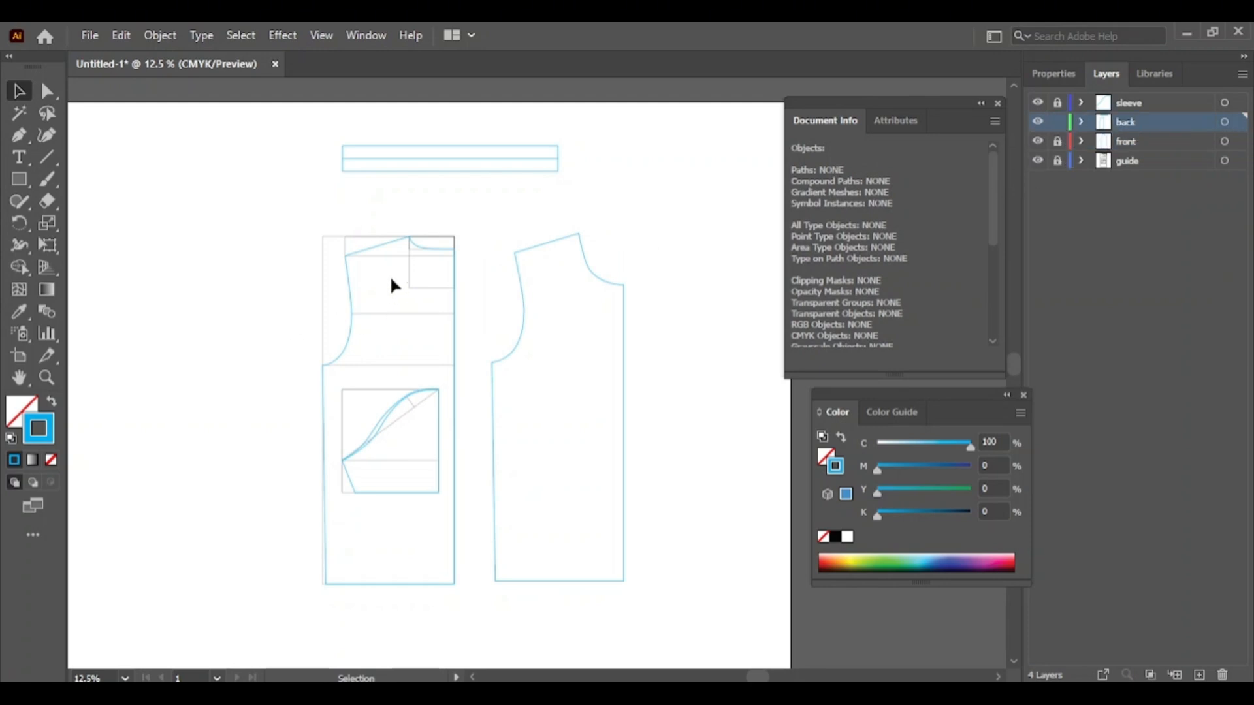
pyautogui.moveTo(286, 215); pyautogui.dragTo(469, 596)
pyautogui.rightClick(347, 286)
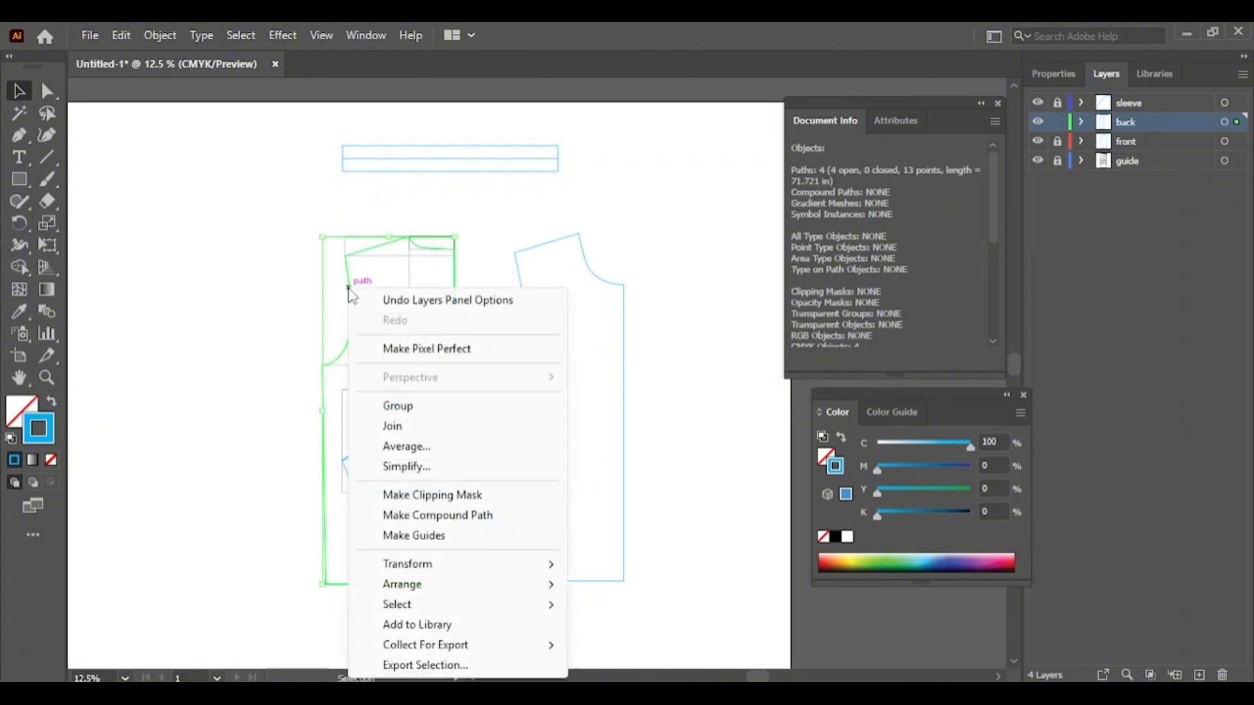
pyautogui.click(397, 406)
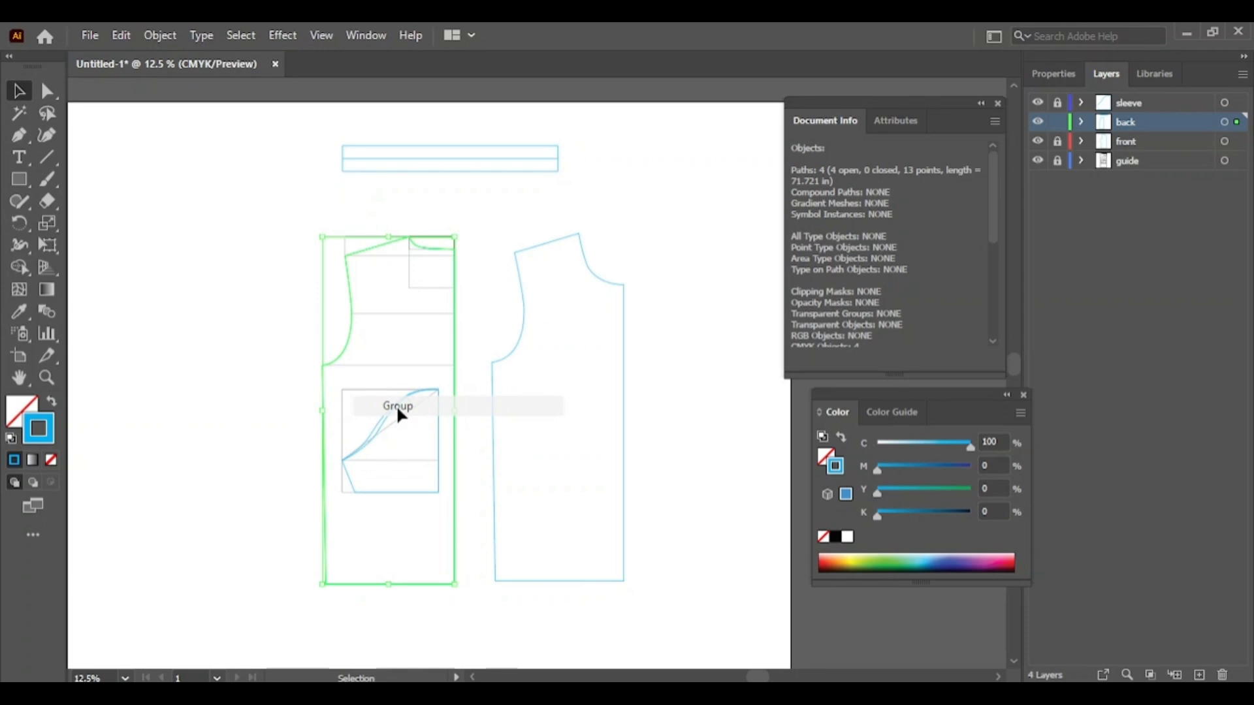
# Step: Move the grouped back piece to the left of the draft and hide the guide layer
pyautogui.click(245, 367)
pyautogui.moveTo(350, 329); pyautogui.dragTo(166, 316)
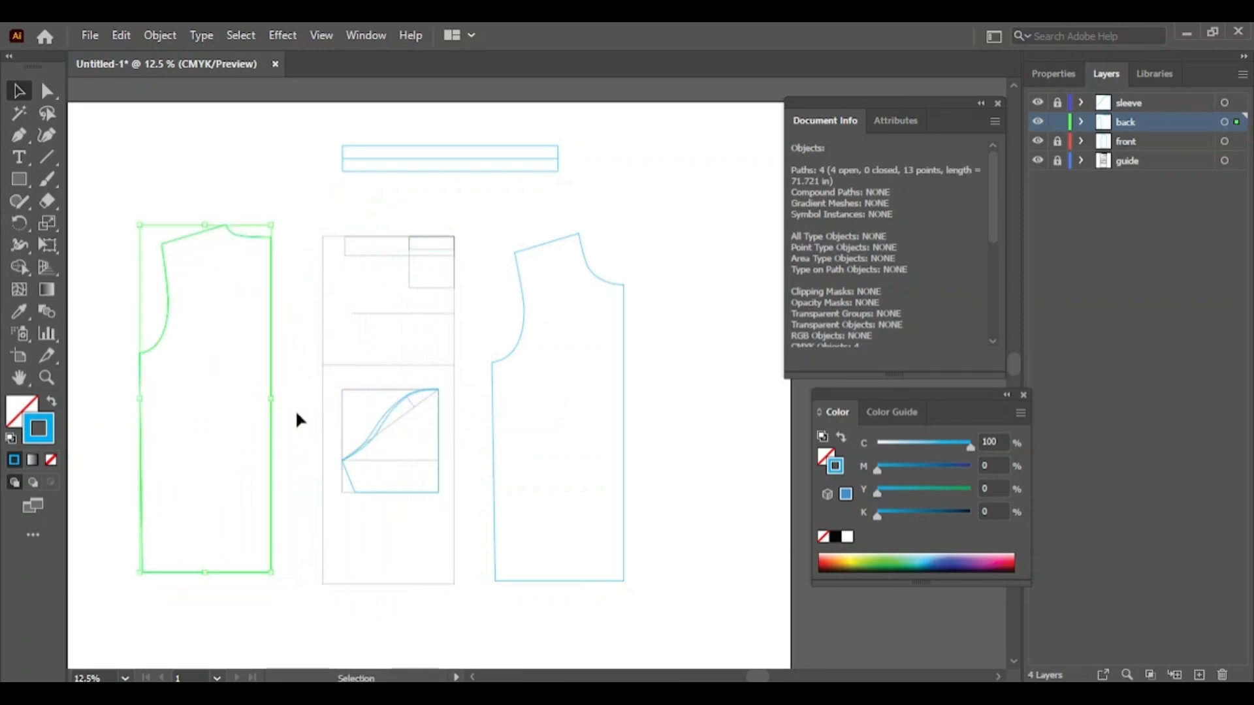
pyautogui.click(361, 503)
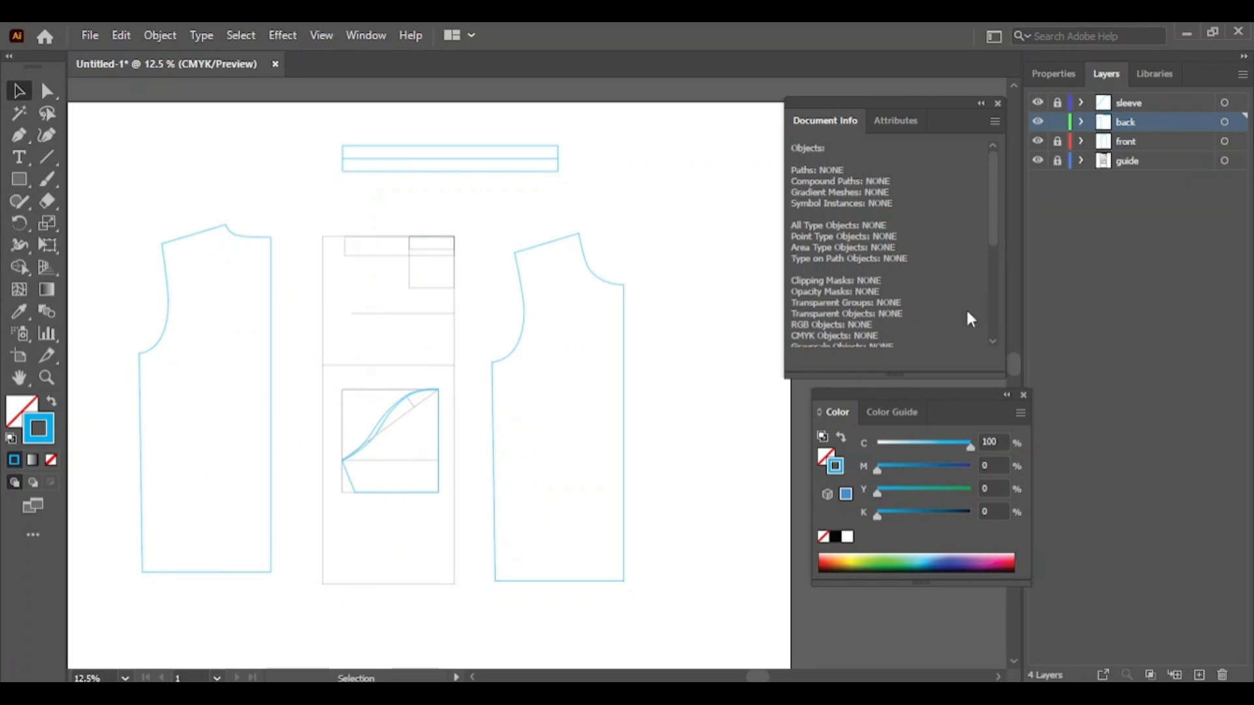
pyautogui.click(1038, 161)
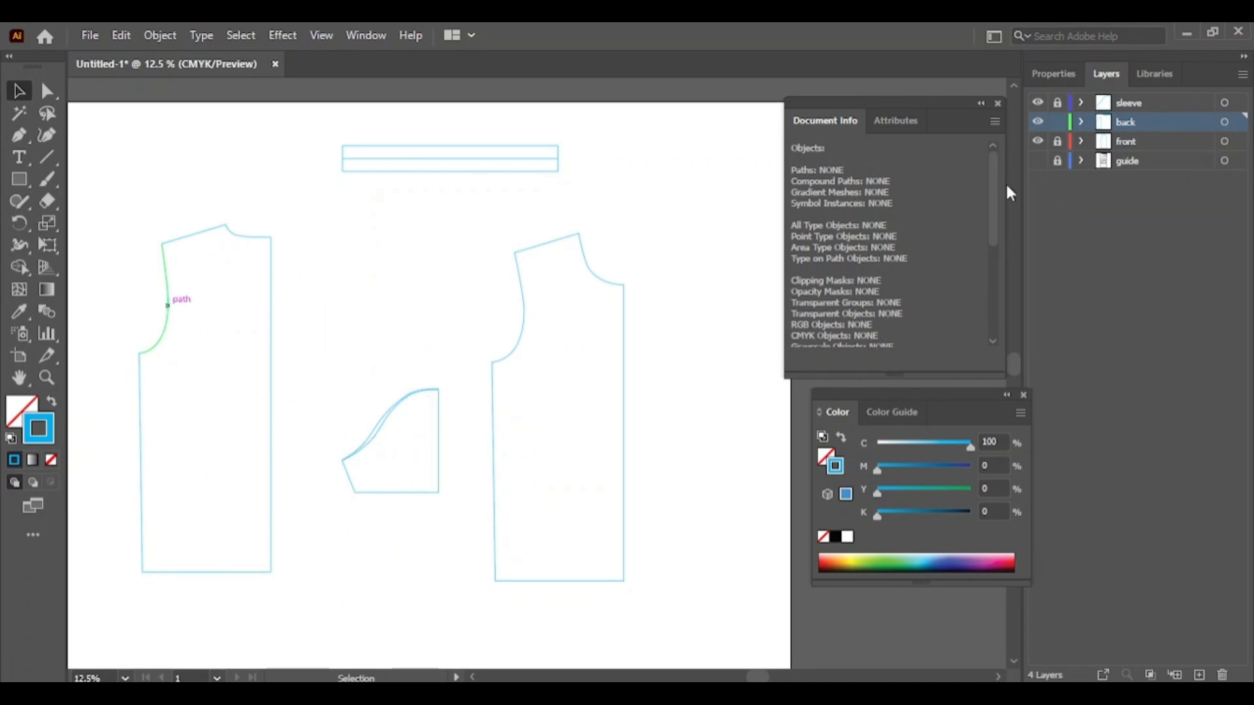
# Step: Unlock the sleeve layer and move the half sleeve with both cap curves below the back piece
pyautogui.moveTo(644, 481); pyautogui.dragTo(649, 403)
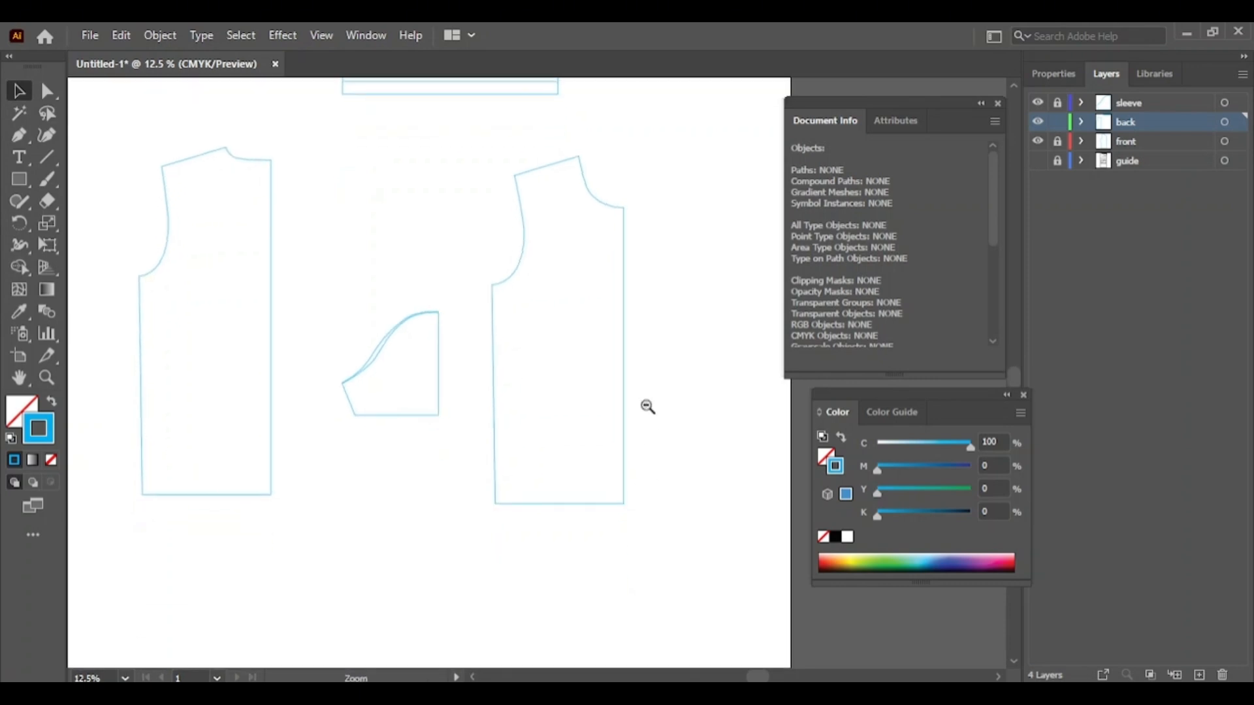
pyautogui.keyDown('ctrl'); pyautogui.keyDown('alt'); pyautogui.click(646, 405); pyautogui.keyUp('alt'); pyautogui.keyUp('ctrl')
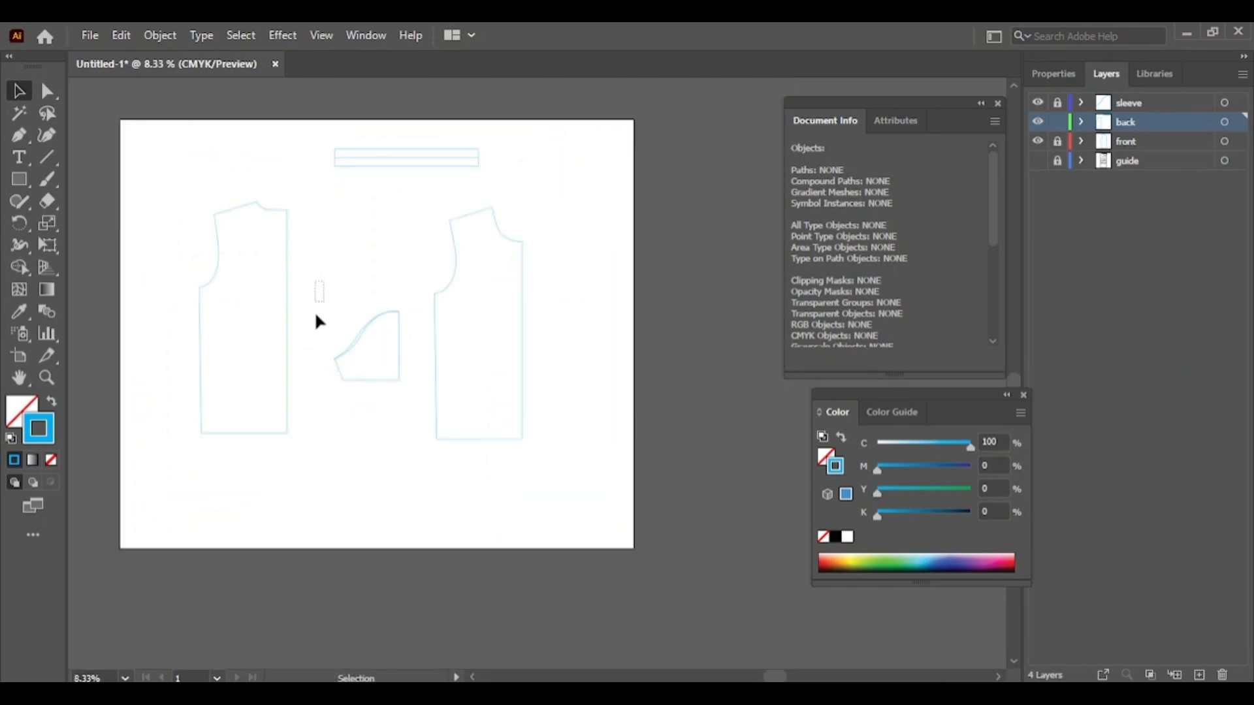
pyautogui.moveTo(315, 315); pyautogui.dragTo(401, 369)
pyautogui.click(1057, 104)
pyautogui.moveTo(356, 395); pyautogui.dragTo(290, 512)
pyautogui.click(335, 526)
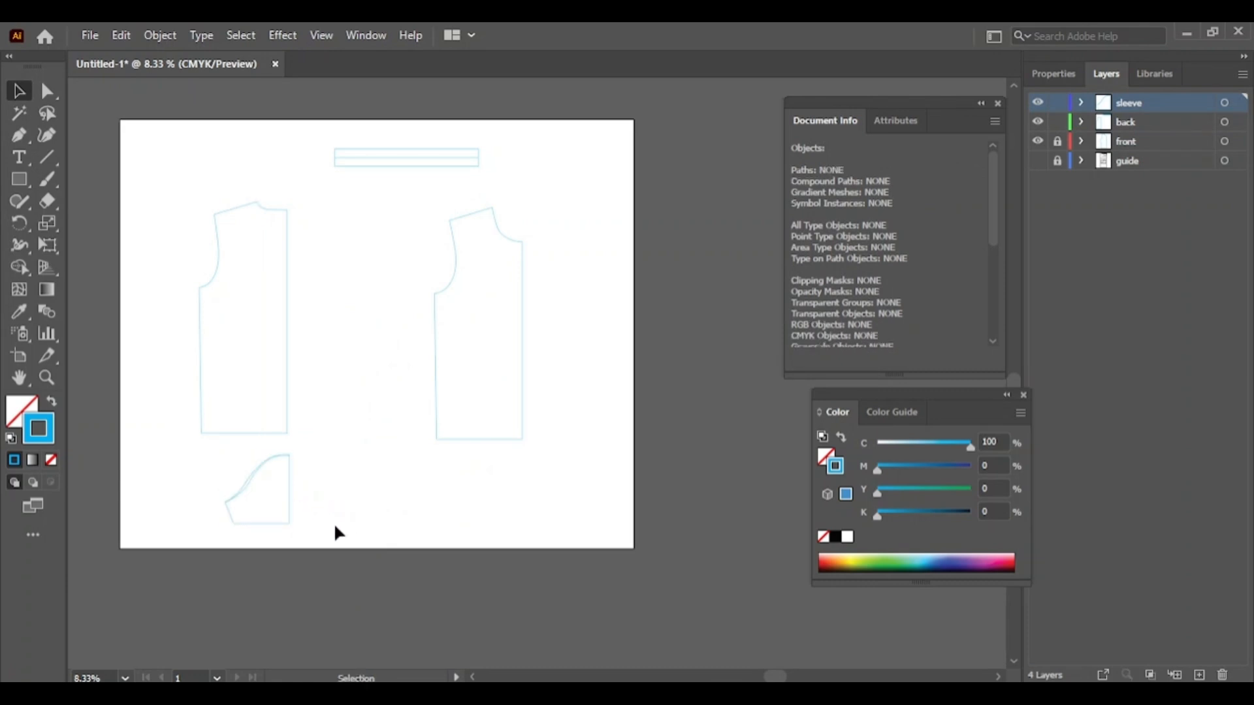
# Step: Create a copy of the sleeve outline and its inner cap curve, reflected across the vertical axis
pyautogui.click(289, 511)
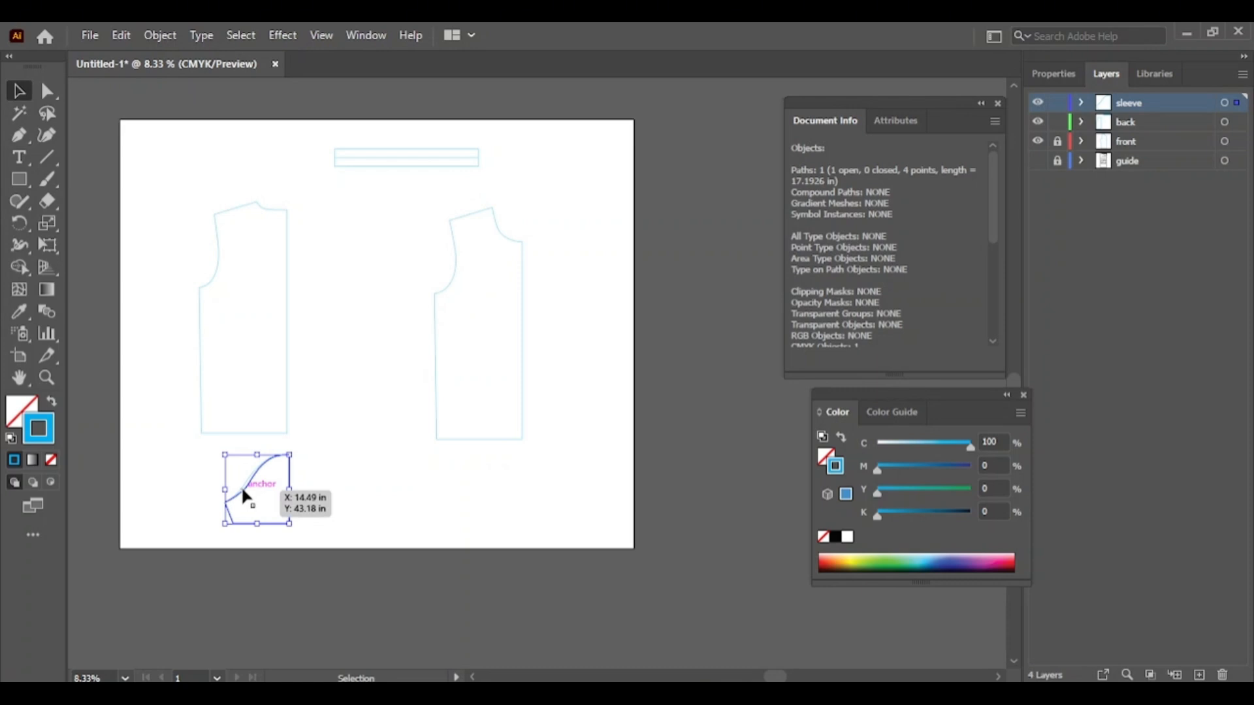
pyautogui.click(293, 531)
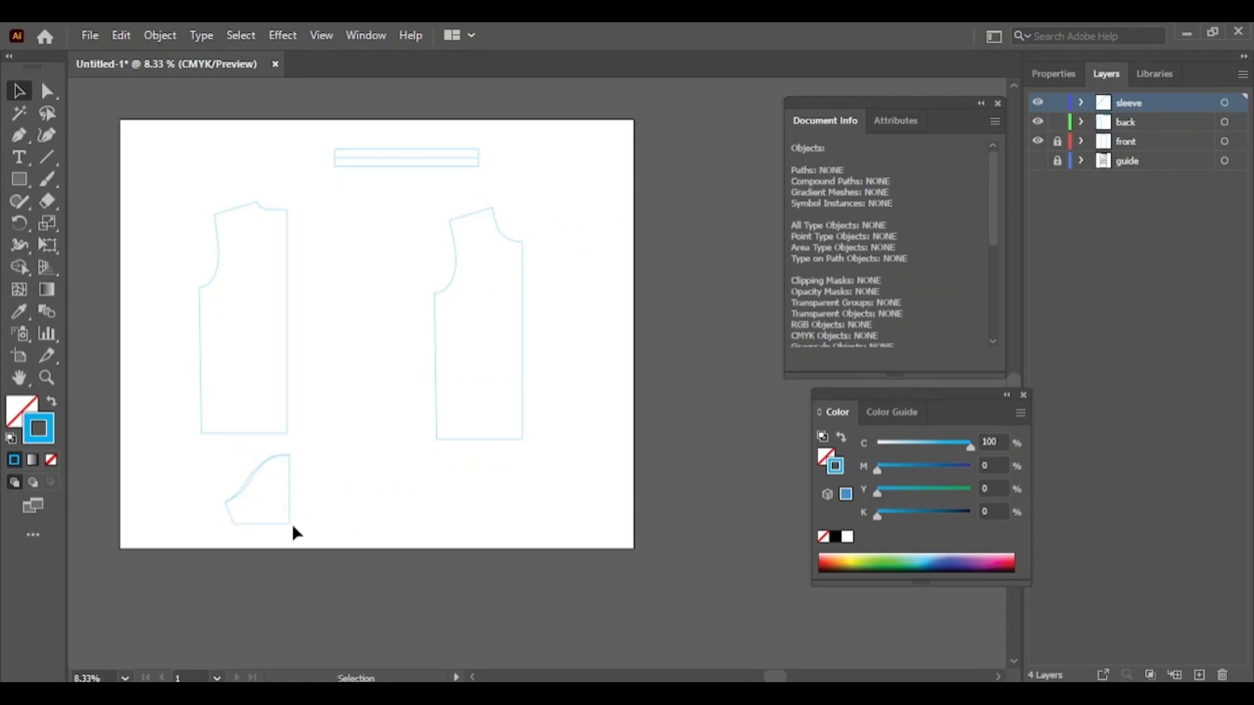
pyautogui.click(260, 485)
pyautogui.hotkey('ctrl', 'space')
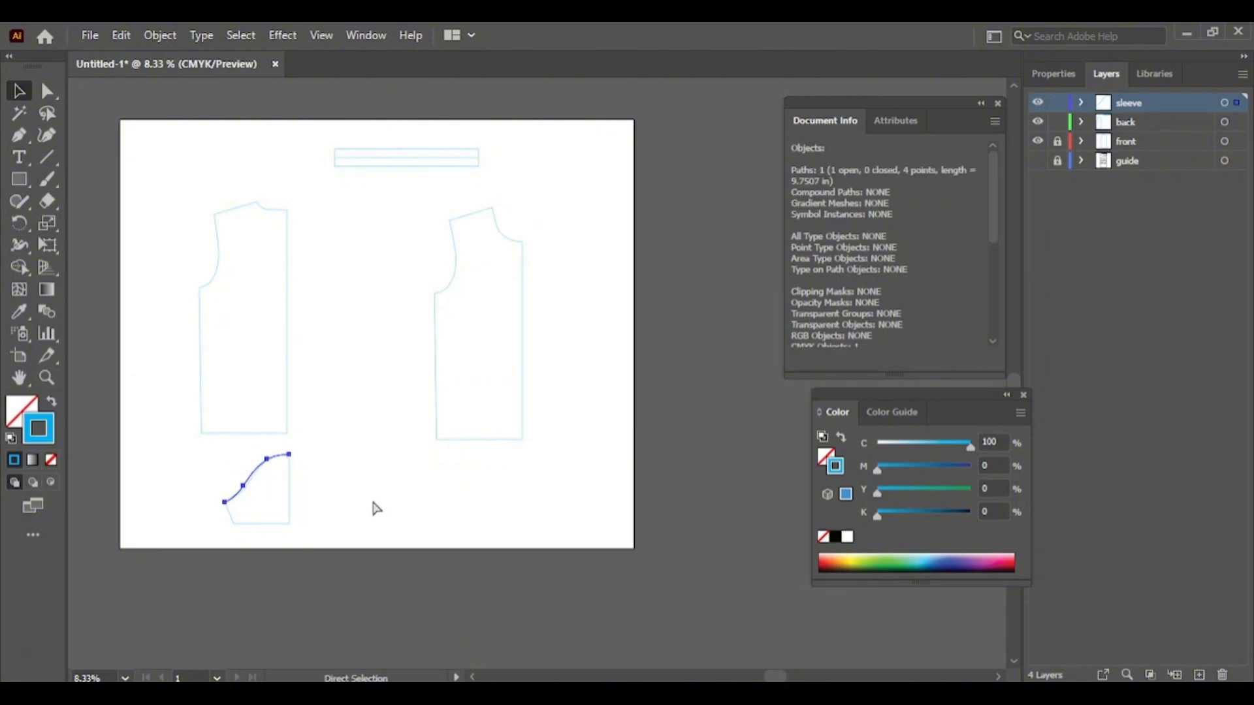
pyautogui.moveTo(372, 501); pyautogui.dragTo(523, 511)
pyautogui.click(234, 535)
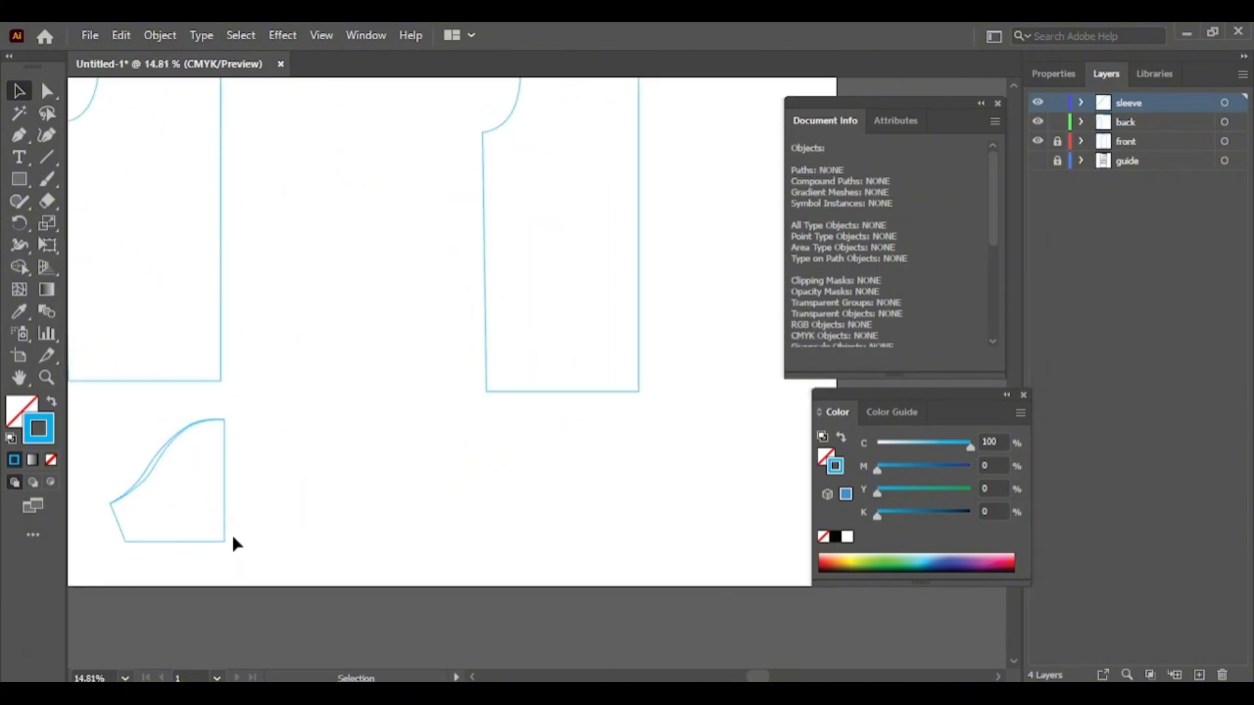
pyautogui.click(169, 456)
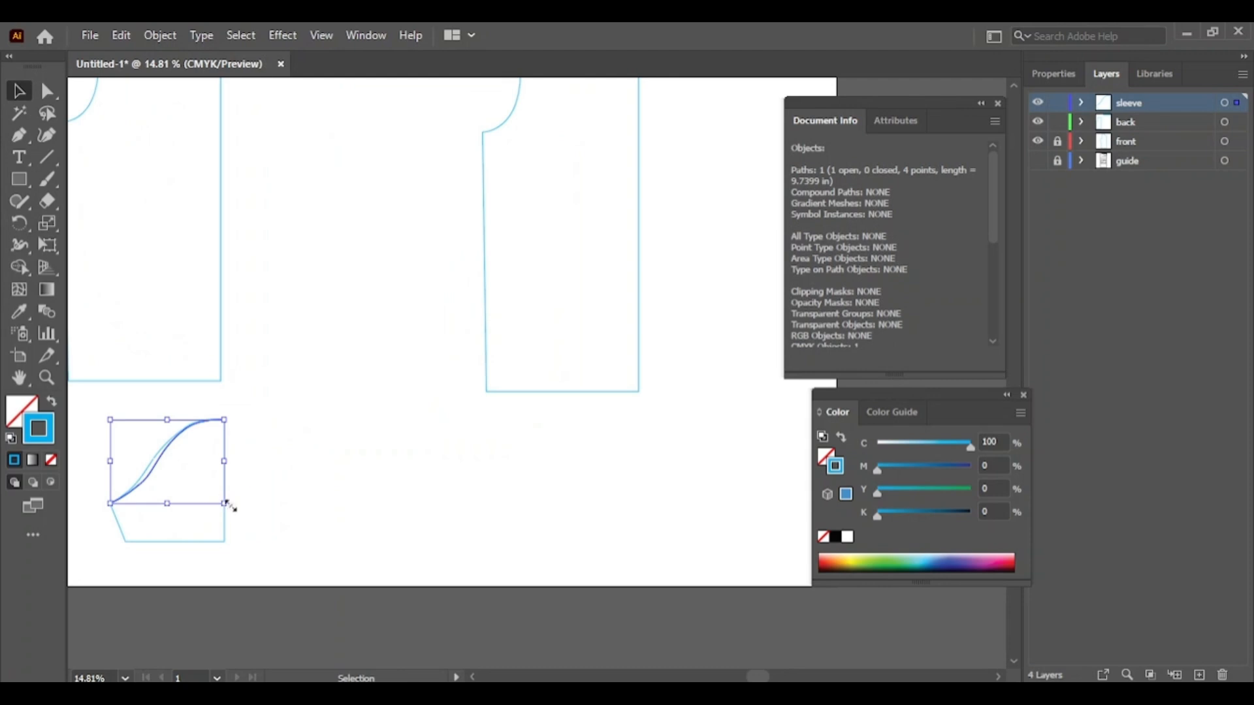
pyautogui.keyDown('shift'); pyautogui.click(226, 524); pyautogui.keyUp('shift')
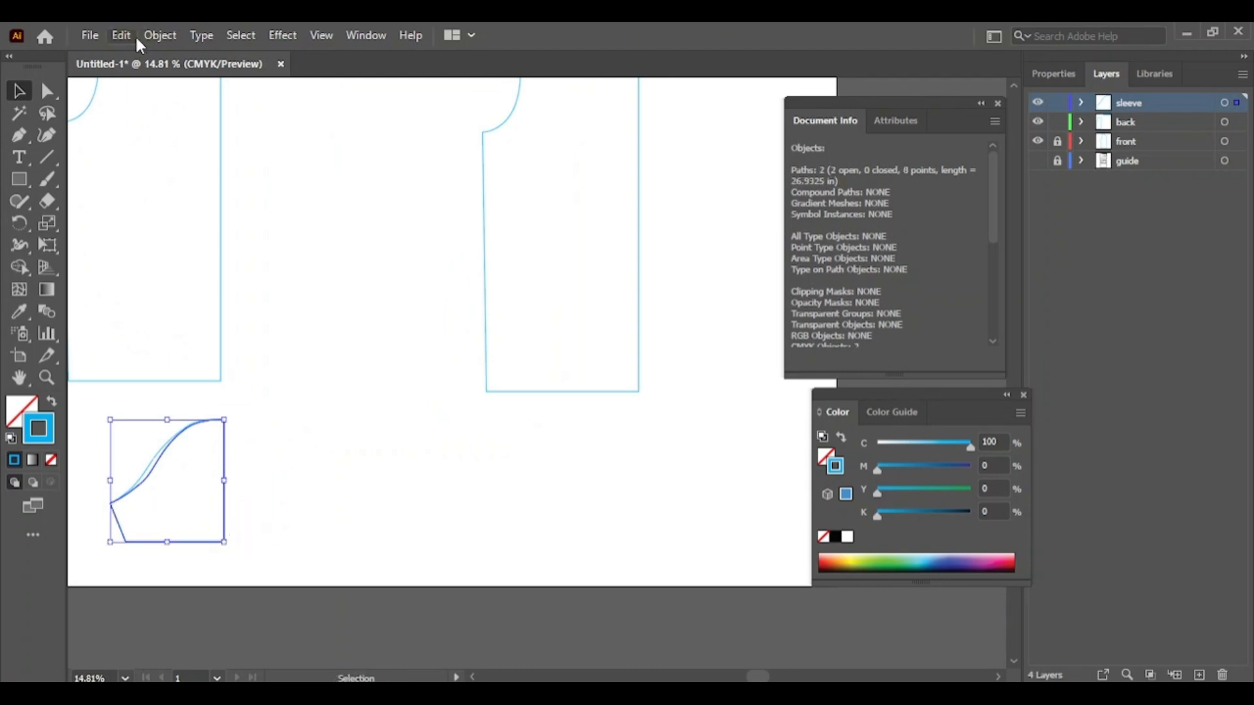
pyautogui.click(152, 37)
pyautogui.moveTo(261, 50)
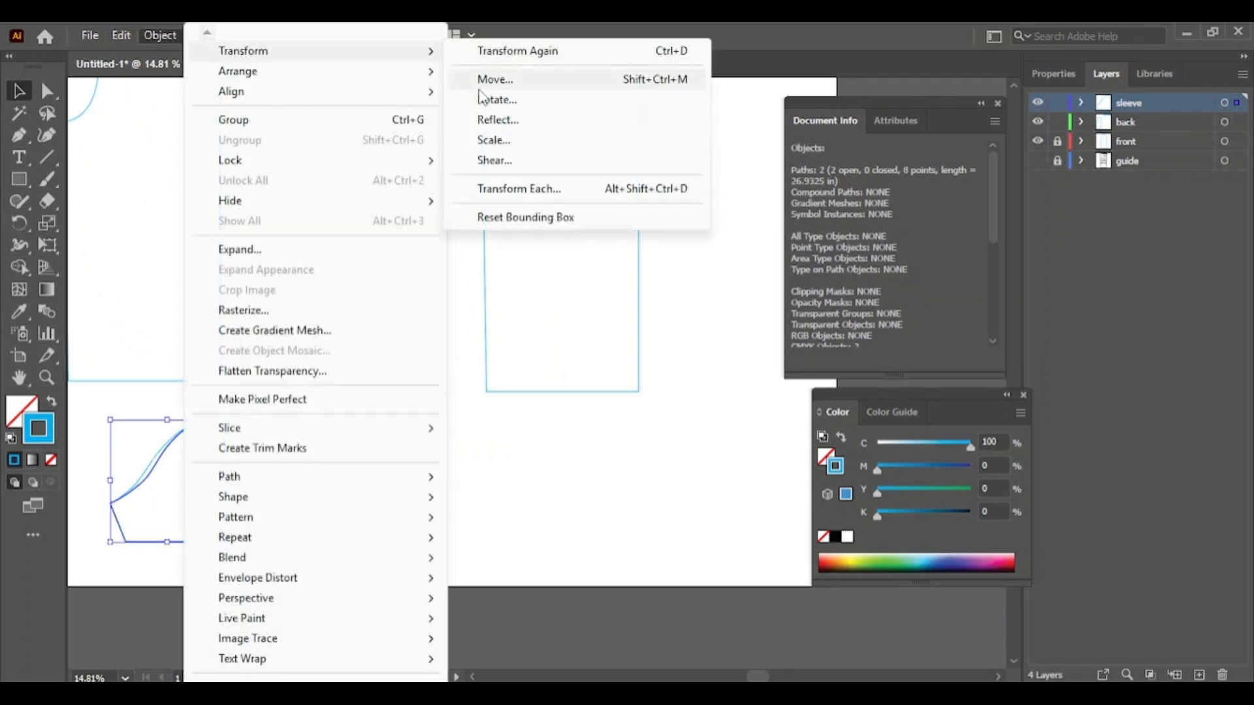
pyautogui.click(499, 121)
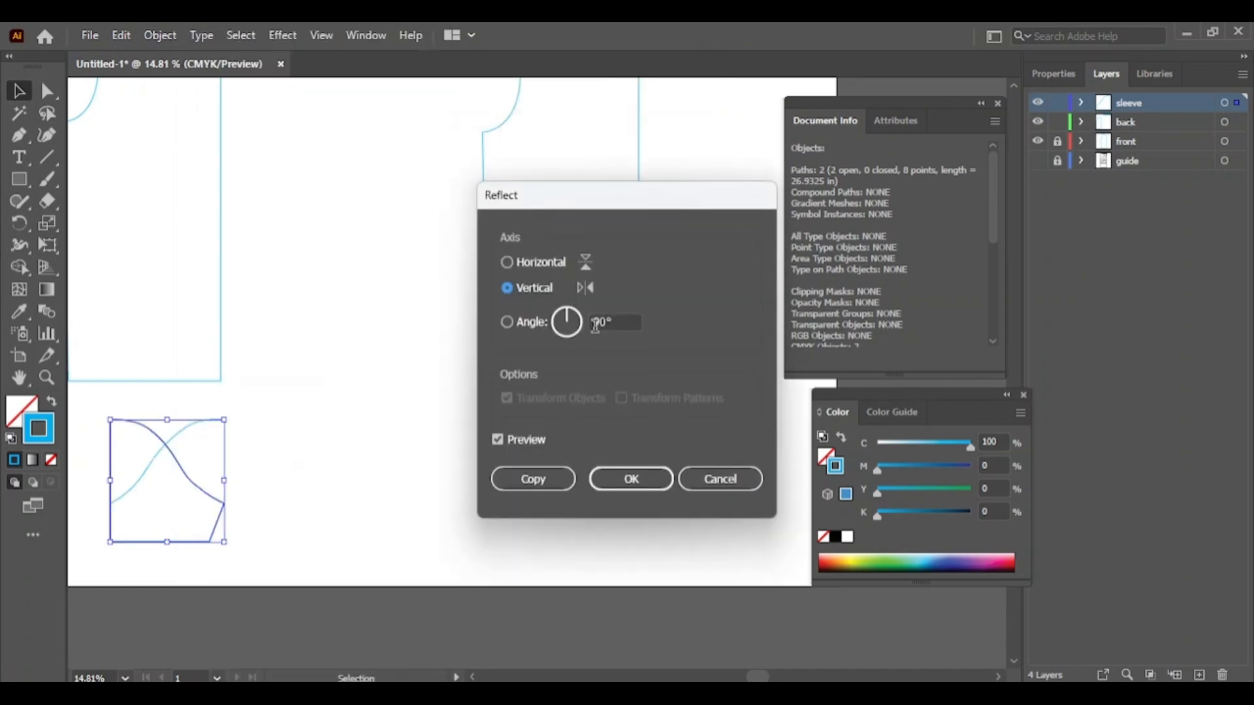
pyautogui.click(555, 481)
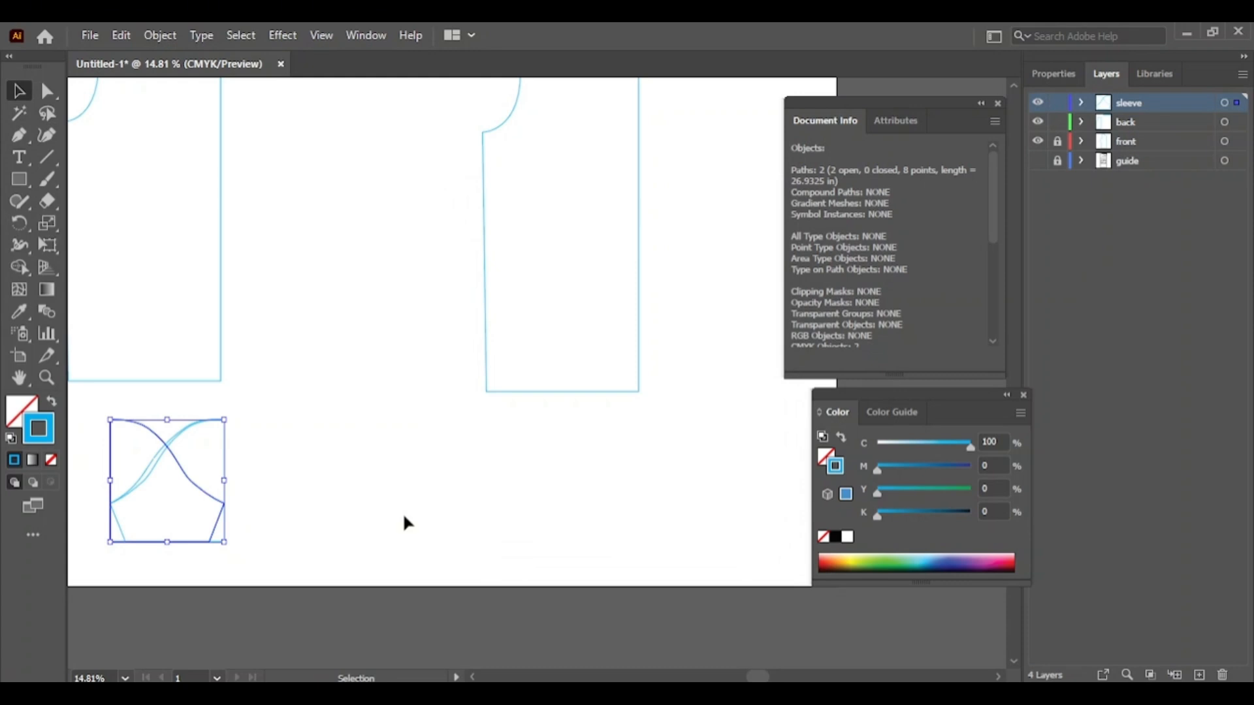
# Step: Shift the mirrored sleeve half horizontally to the right until its straight edge meets the original half's centre line
pyautogui.hotkey('shift', 'Right')
pyautogui.hotkey('shift', 'Right')
pyautogui.hotkey('shift', 'Right')
pyautogui.hotkey('shift', 'Right')
pyautogui.hotkey('shift', 'Right')
pyautogui.hotkey('shift', 'Right')
pyautogui.hotkey('shift', 'Right')
pyautogui.hotkey('shift', 'Right')
pyautogui.hotkey('shift', 'Right')
pyautogui.hotkey('shift', 'Right')
pyautogui.hotkey('shift', 'Right')
pyautogui.hotkey('shift', 'Right')
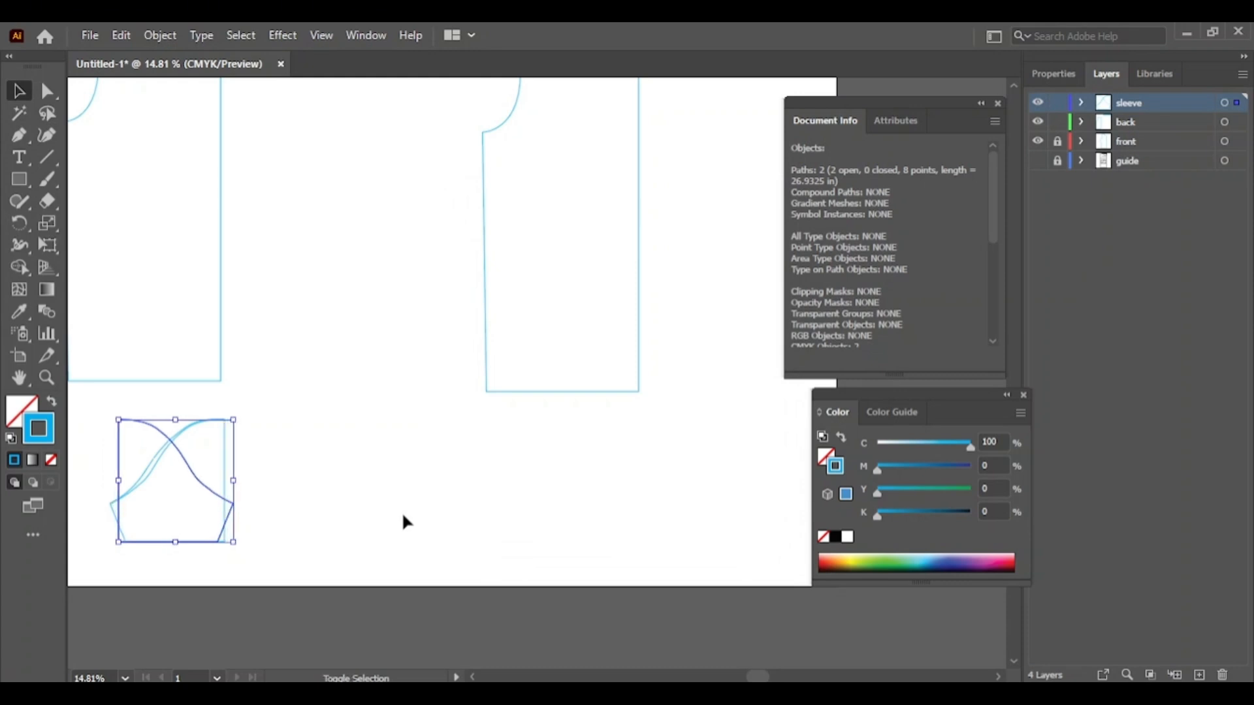
pyautogui.hotkey('shift', 'Right')
pyautogui.hotkey('shift', 'Right')
pyautogui.hotkey('shift', 'Right')
pyautogui.hotkey('shift', 'Right')
pyautogui.hotkey('shift', 'Right')
pyautogui.hotkey('shift', 'Right')
pyautogui.hotkey('shift', 'Right')
pyautogui.hotkey('shift', 'Right')
pyautogui.hotkey('shift', 'Right')
pyautogui.hotkey('shift', 'Right')
pyautogui.hotkey('shift', 'Right')
pyautogui.hotkey('shift', 'Right')
pyautogui.hotkey('shift', 'Right')
pyautogui.hotkey('shift', 'Right')
pyautogui.hotkey('shift', 'Right')
pyautogui.hotkey('shift', 'Right')
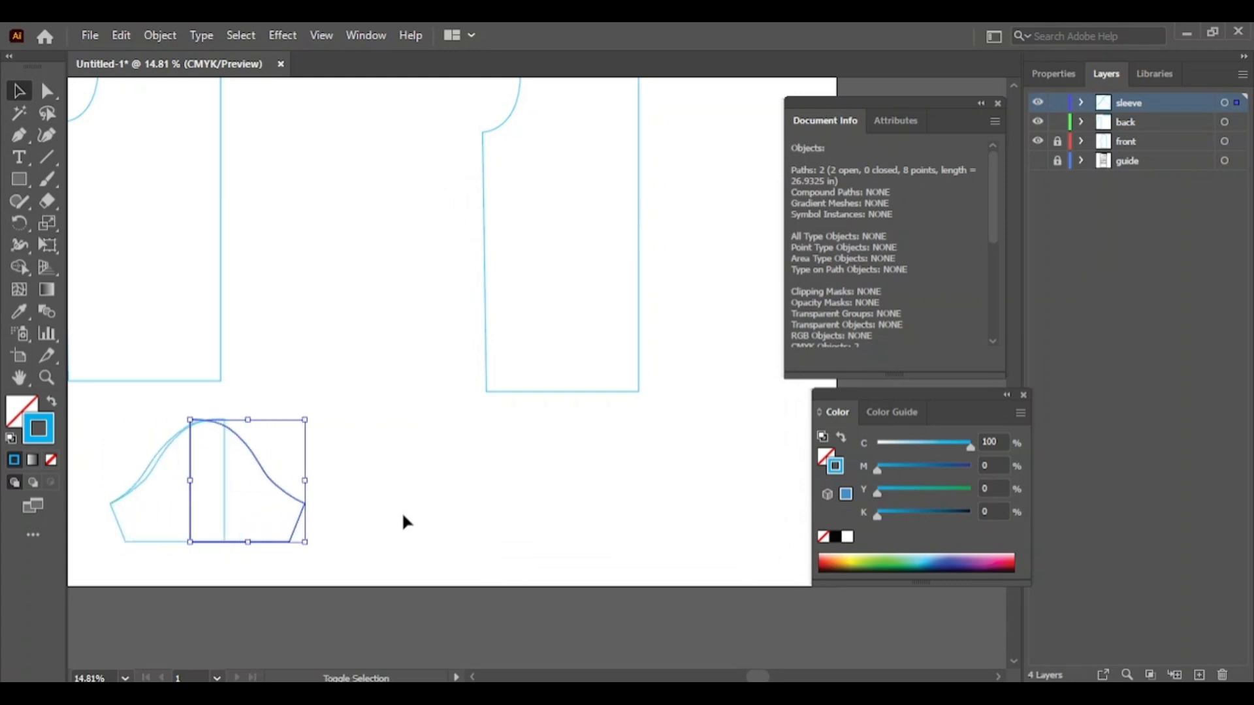
pyautogui.hotkey('shift', 'Right')
pyautogui.hotkey('shift', 'Right')
pyautogui.hotkey('shift', 'Right')
pyautogui.hotkey('shift', 'Right')
pyautogui.hotkey('shift', 'Right')
pyautogui.hotkey('shift', 'Right')
pyautogui.hotkey('shift', 'Right')
pyautogui.hotkey('shift', 'Right')
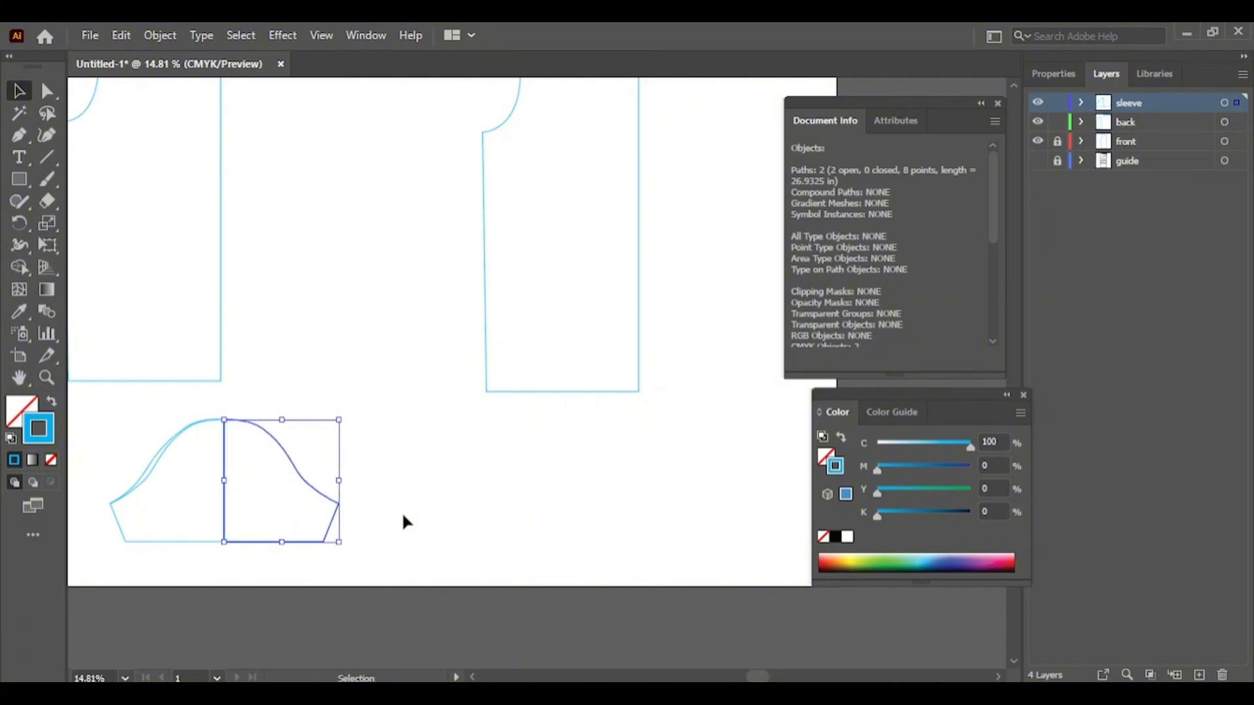
# Step: Nudge the mirrored half slightly left so both centre lines coincide, and deselect it
pyautogui.press('a')
pyautogui.moveTo(188, 509); pyautogui.dragTo(369, 501)
pyautogui.press('v')
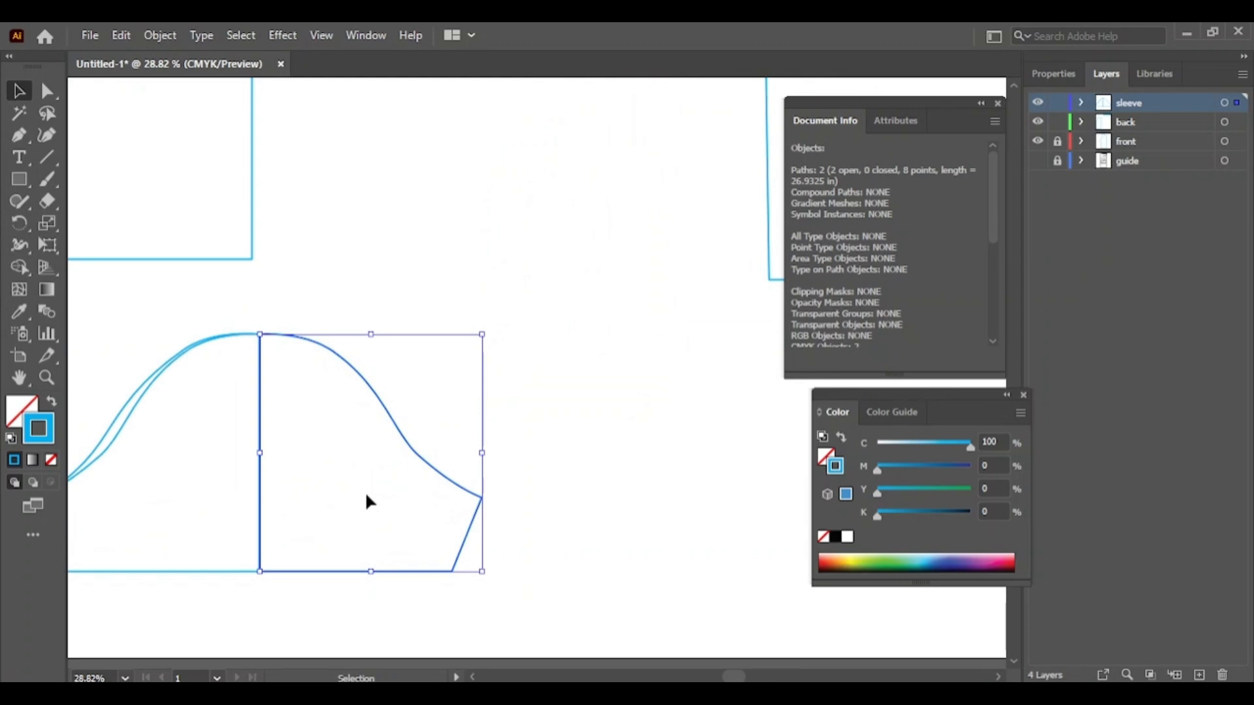
pyautogui.press('Left')
pyautogui.press('Left')
pyautogui.click(617, 526)
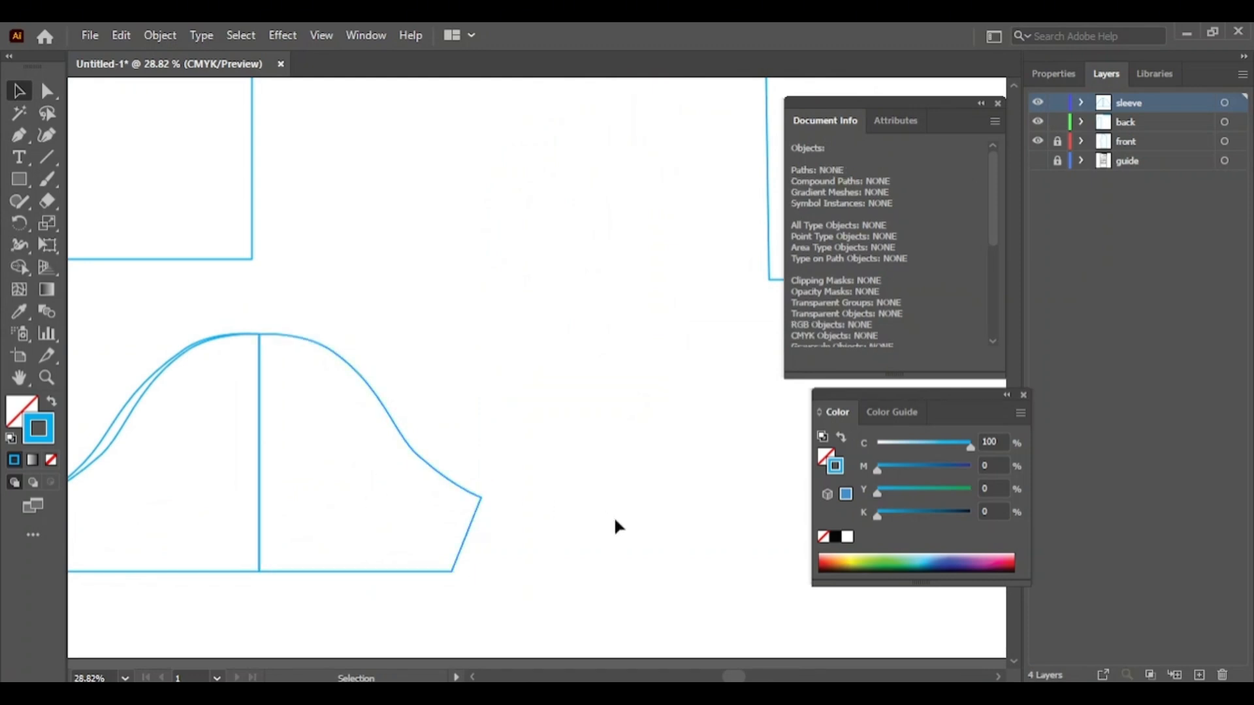
# Step: Delete the inner cap curve from the original sleeve half, keeping only its outer curve
pyautogui.click(140, 398)
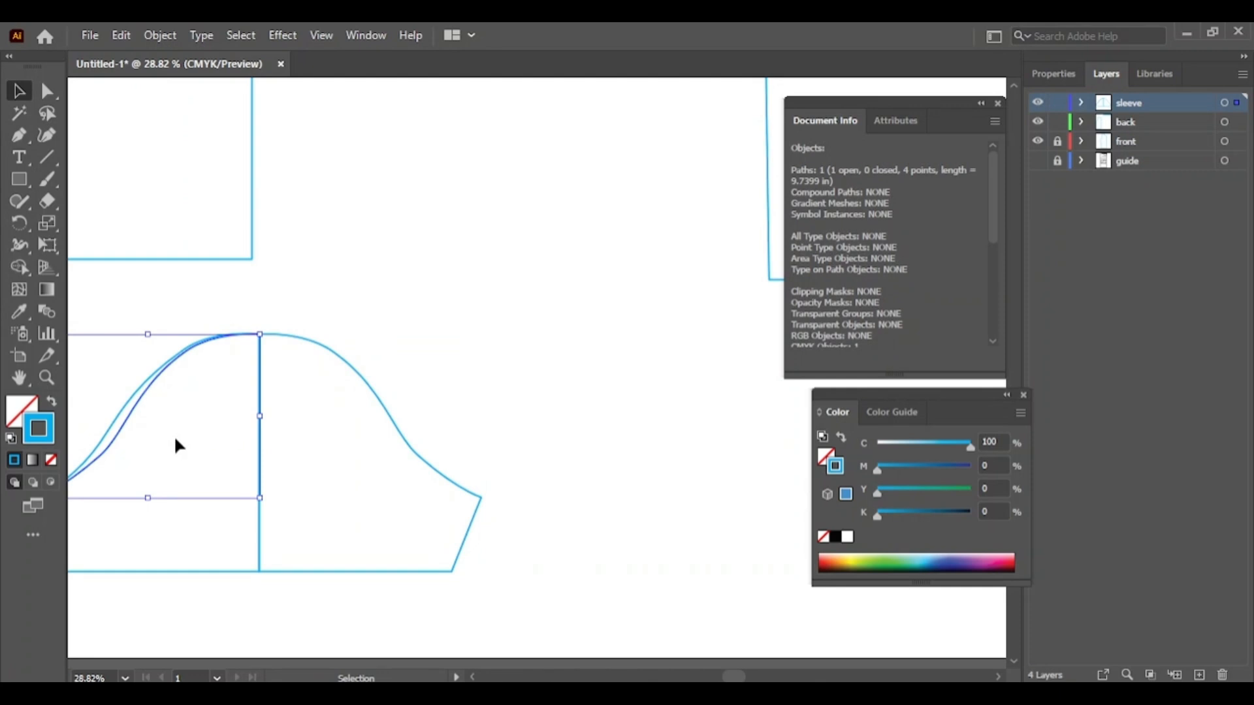
pyautogui.press('Delete')
pyautogui.press('a')
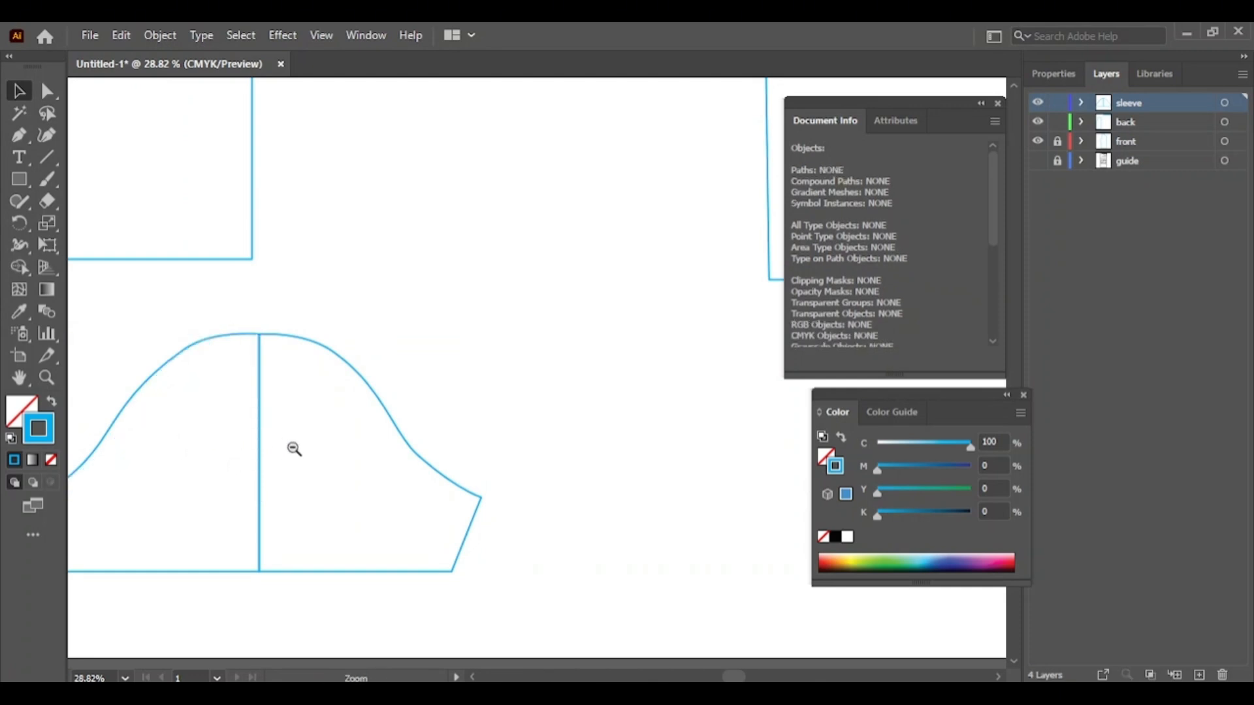
pyautogui.keyDown('ctrl'); pyautogui.keyDown('alt'); pyautogui.click(295, 446); pyautogui.keyUp('alt'); pyautogui.keyUp('ctrl')
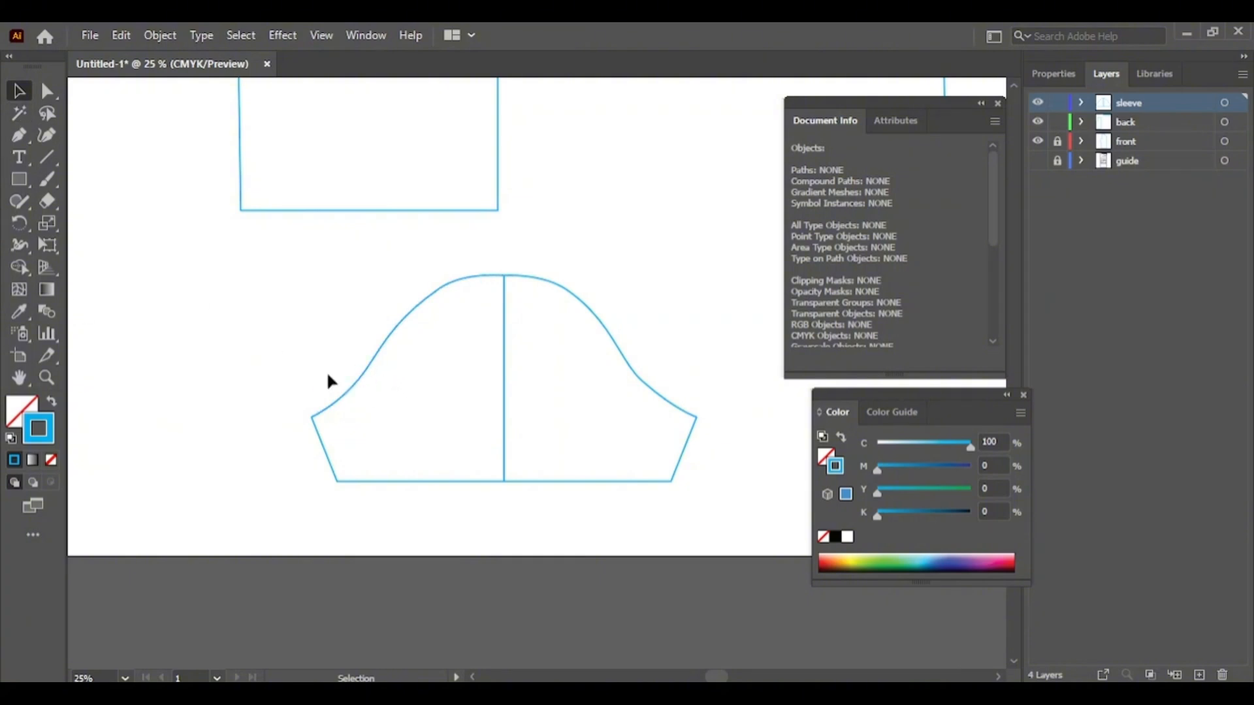
# Step: Group both sleeve halves into one full sleeve piece and deselect it
pyautogui.moveTo(255, 263); pyautogui.dragTo(725, 542)
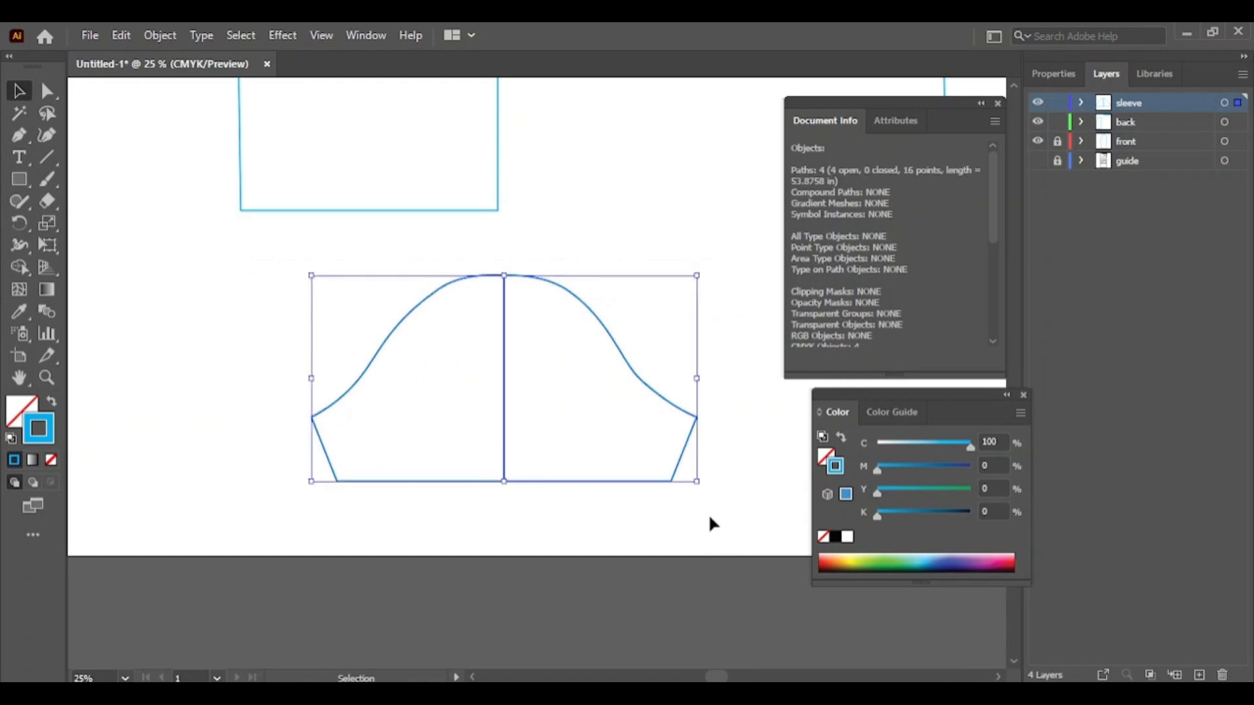
pyautogui.rightClick(508, 361)
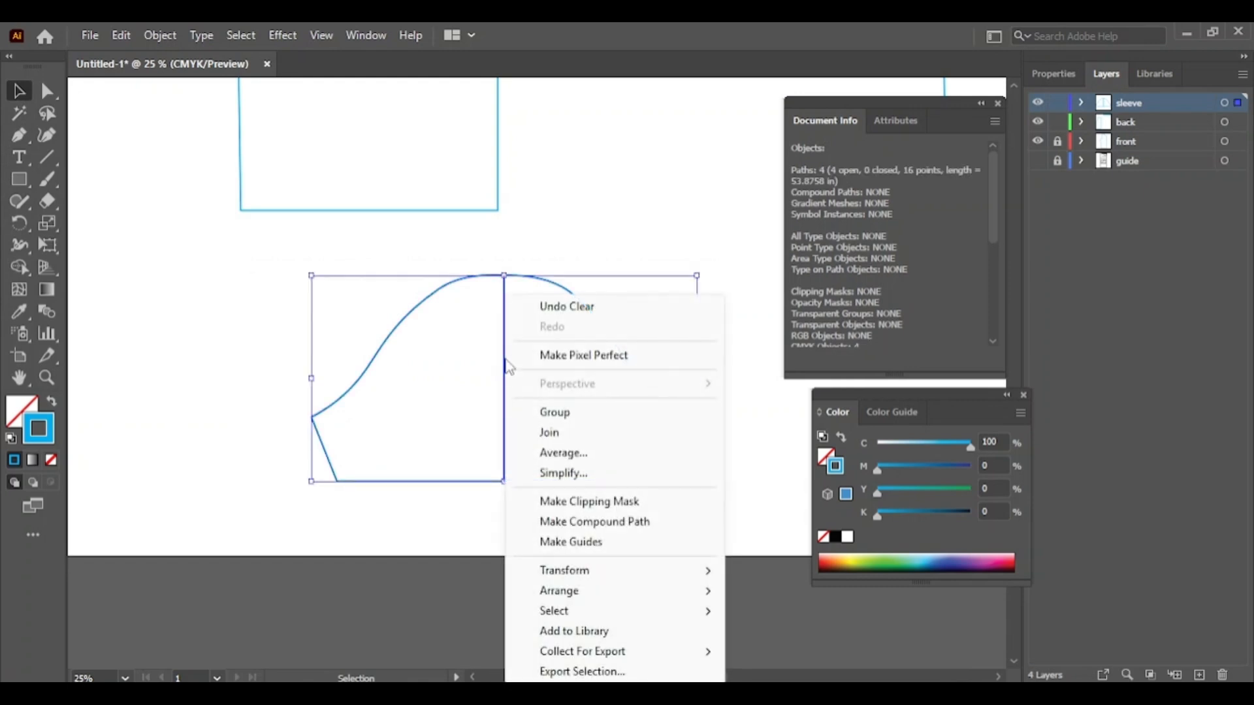
pyautogui.click(555, 412)
pyautogui.click(277, 417)
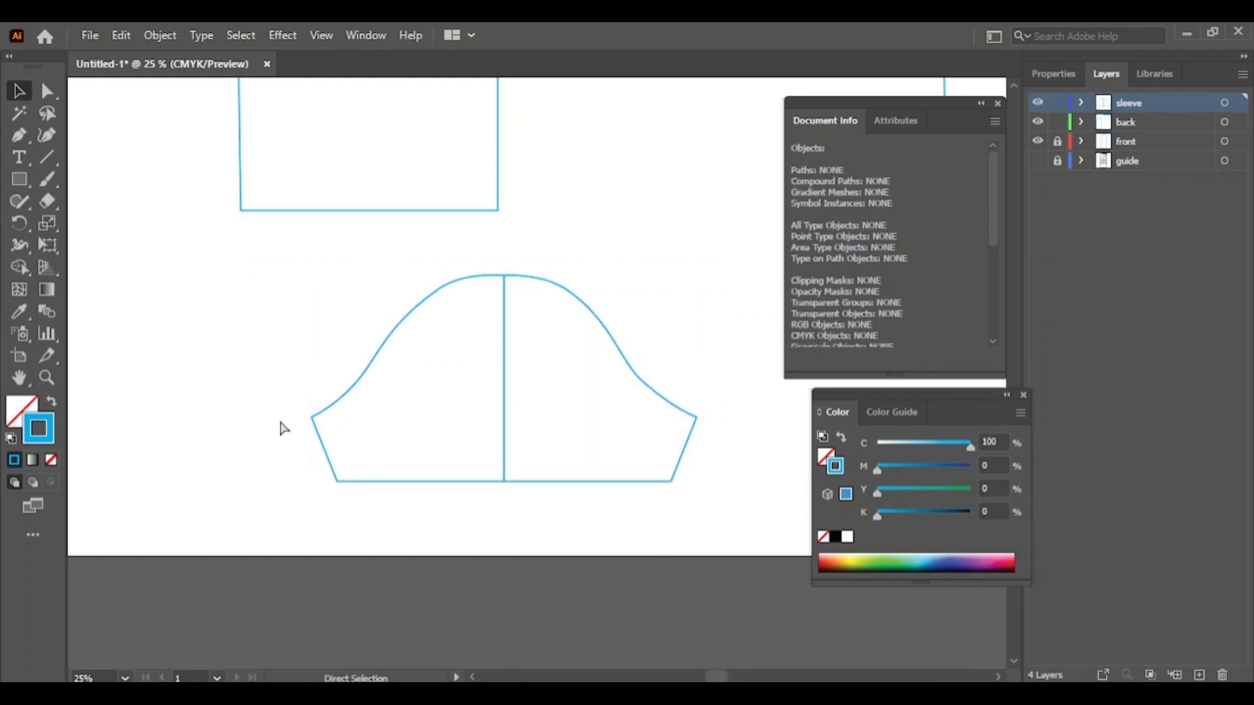
# Step: Create a copy of the back bodice half reflected across the vertical axis
pyautogui.keyDown('ctrl'); pyautogui.keyDown('alt'); pyautogui.click(236, 398); pyautogui.keyUp('alt'); pyautogui.keyUp('ctrl')
pyautogui.keyDown('ctrl'); pyautogui.keyDown('alt'); pyautogui.click(429, 382); pyautogui.keyUp('alt'); pyautogui.keyUp('ctrl')
pyautogui.moveTo(555, 359); pyautogui.dragTo(232, 530)
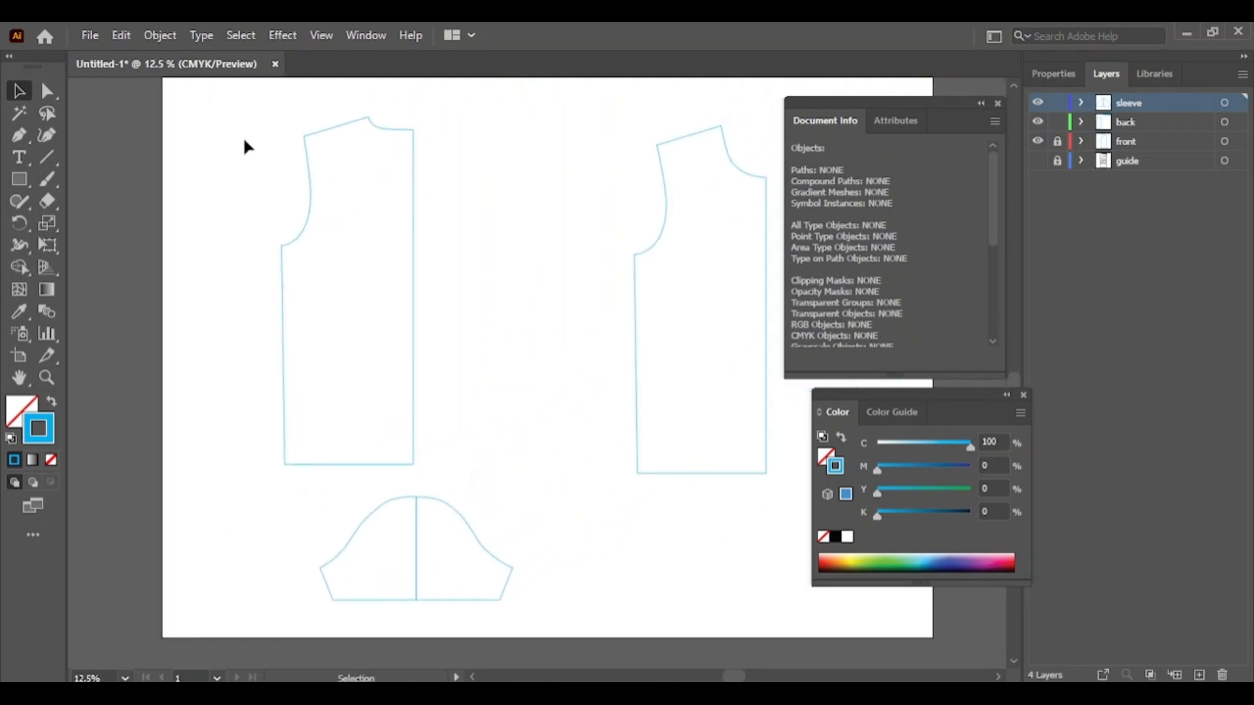
pyautogui.moveTo(241, 113); pyautogui.dragTo(428, 468)
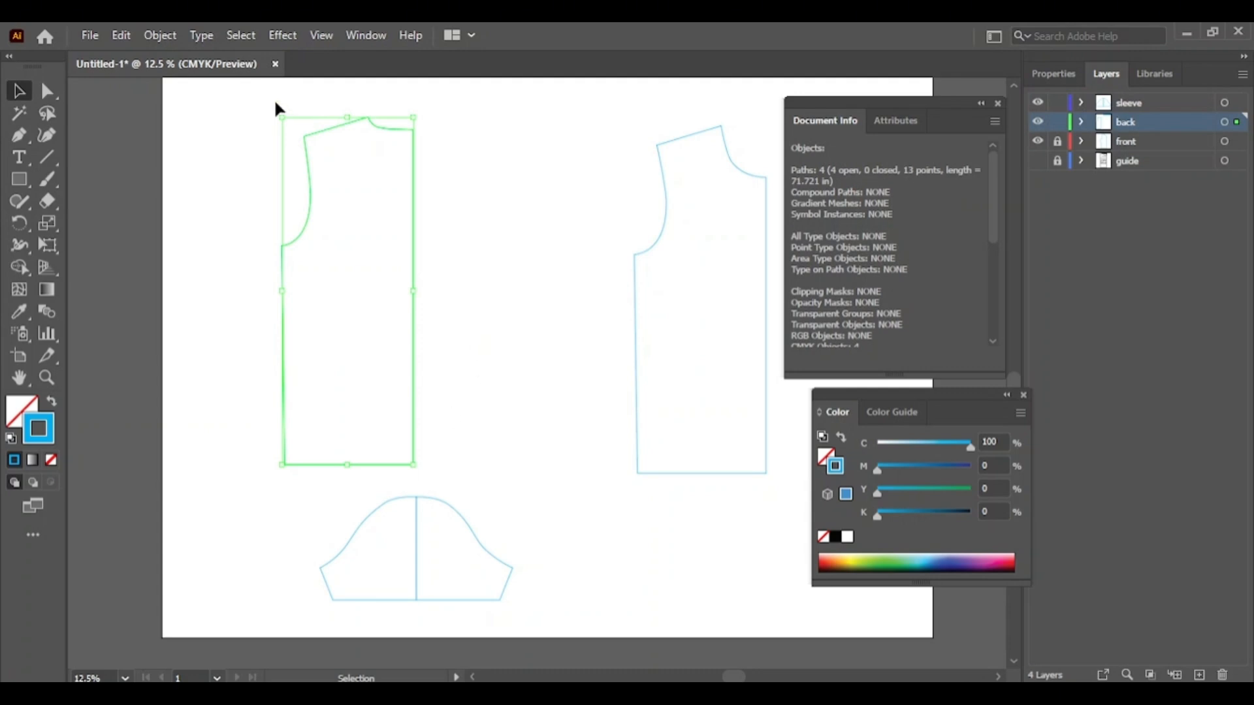
pyautogui.click(161, 36)
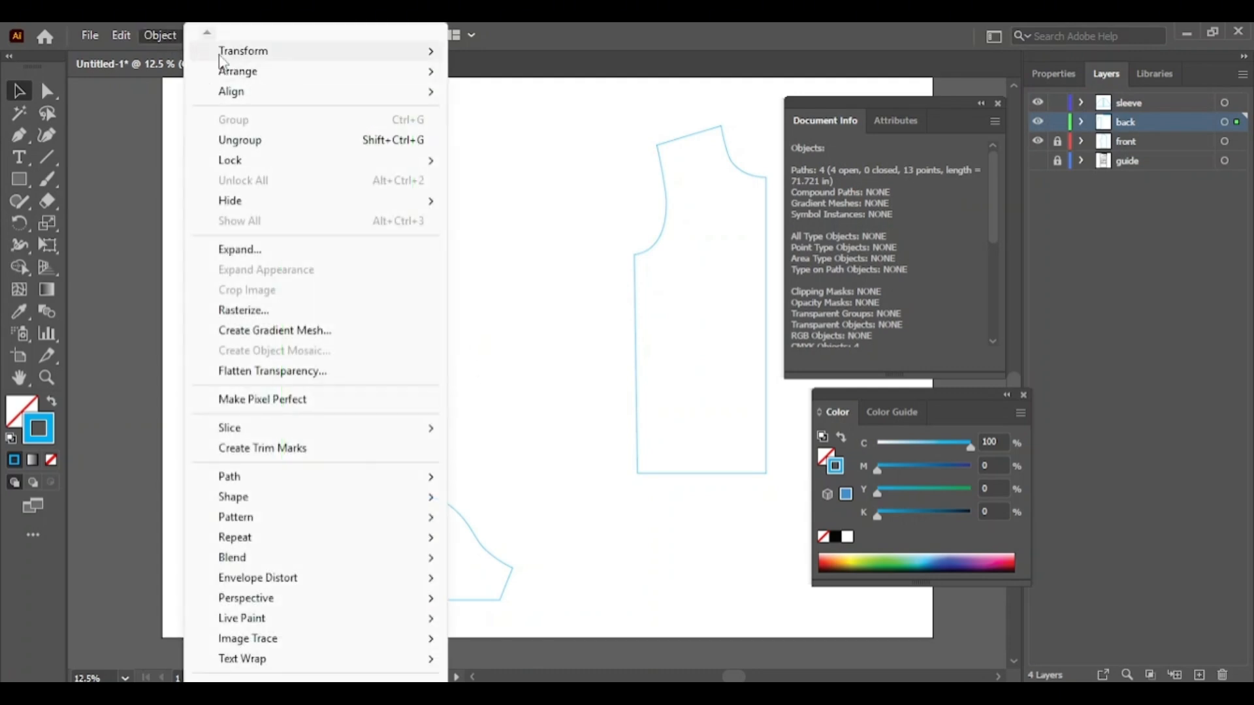
pyautogui.moveTo(222, 52)
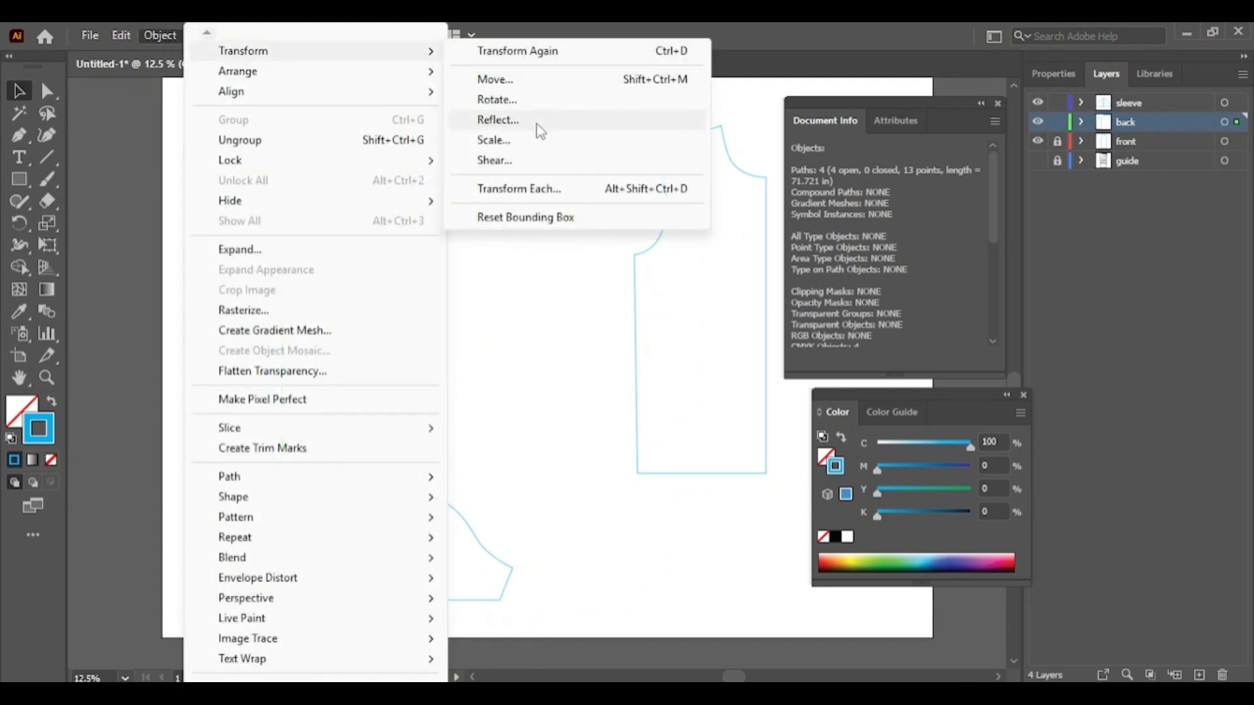
pyautogui.click(497, 119)
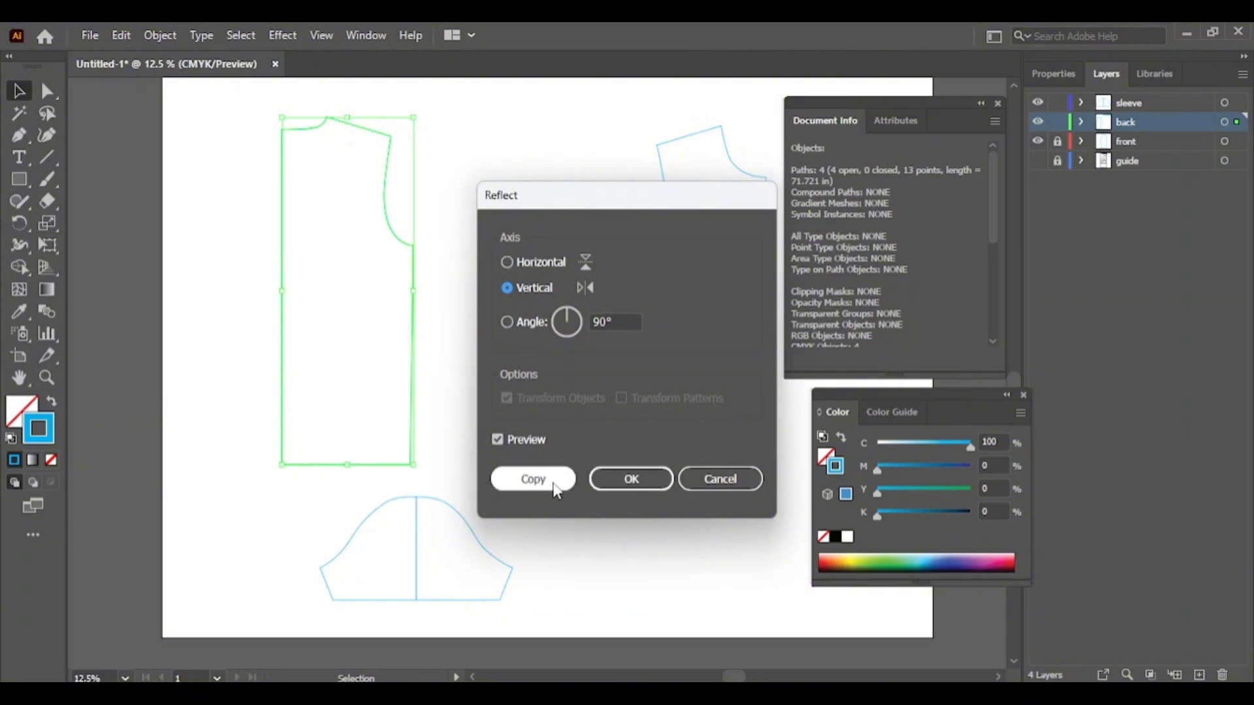
pyautogui.click(533, 479)
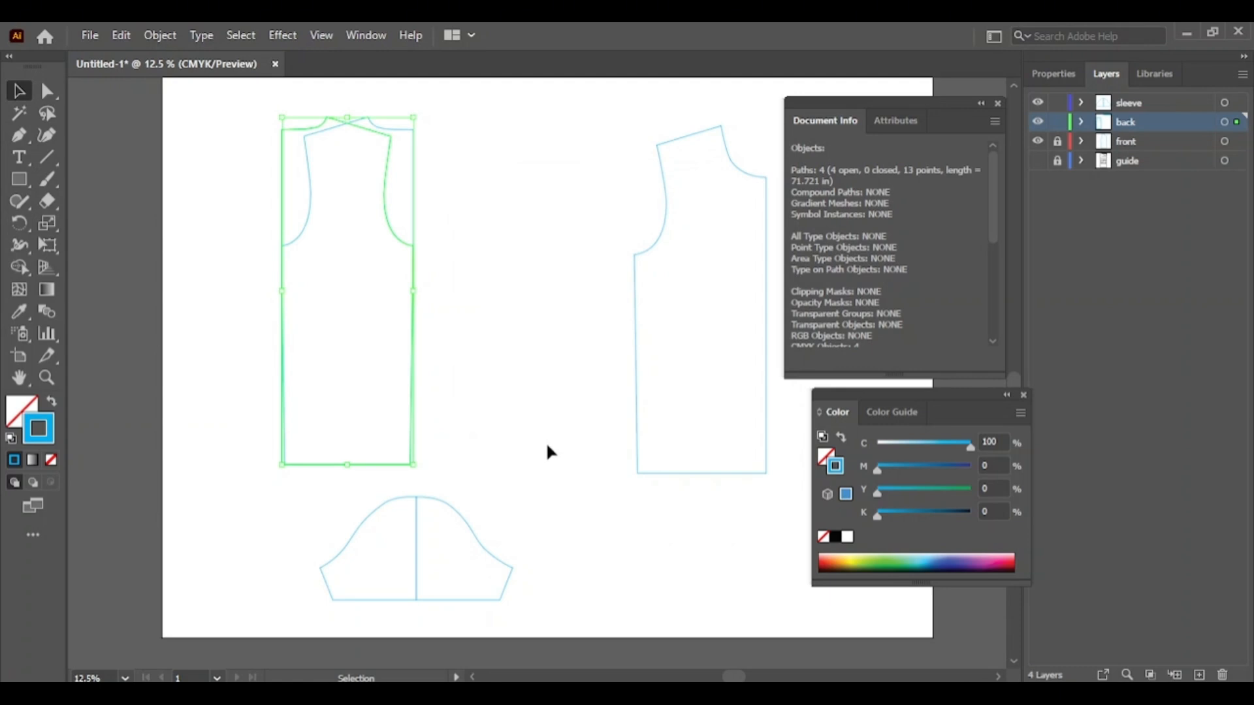
# Step: Shift the mirrored back half horizontally to the right until its straight edge meets the original half's centre line
pyautogui.hotkey('shift', 'Right')
pyautogui.hotkey('shift', 'Right')
pyautogui.hotkey('shift', 'Right')
pyautogui.hotkey('shift', 'Right')
pyautogui.hotkey('shift', 'Right')
pyautogui.hotkey('shift', 'Right')
pyautogui.hotkey('shift', 'Right')
pyautogui.hotkey('shift', 'Right')
pyautogui.hotkey('shift', 'Right')
pyautogui.hotkey('shift', 'Right')
pyautogui.hotkey('shift', 'Right')
pyautogui.hotkey('shift', 'Right')
pyautogui.hotkey('shift', 'Right')
pyautogui.hotkey('shift', 'Right')
pyautogui.hotkey('shift', 'Right')
pyautogui.hotkey('shift', 'Right')
pyautogui.hotkey('shift', 'Right')
pyautogui.hotkey('shift', 'Right')
pyautogui.hotkey('shift', 'Right')
pyautogui.hotkey('shift', 'Right')
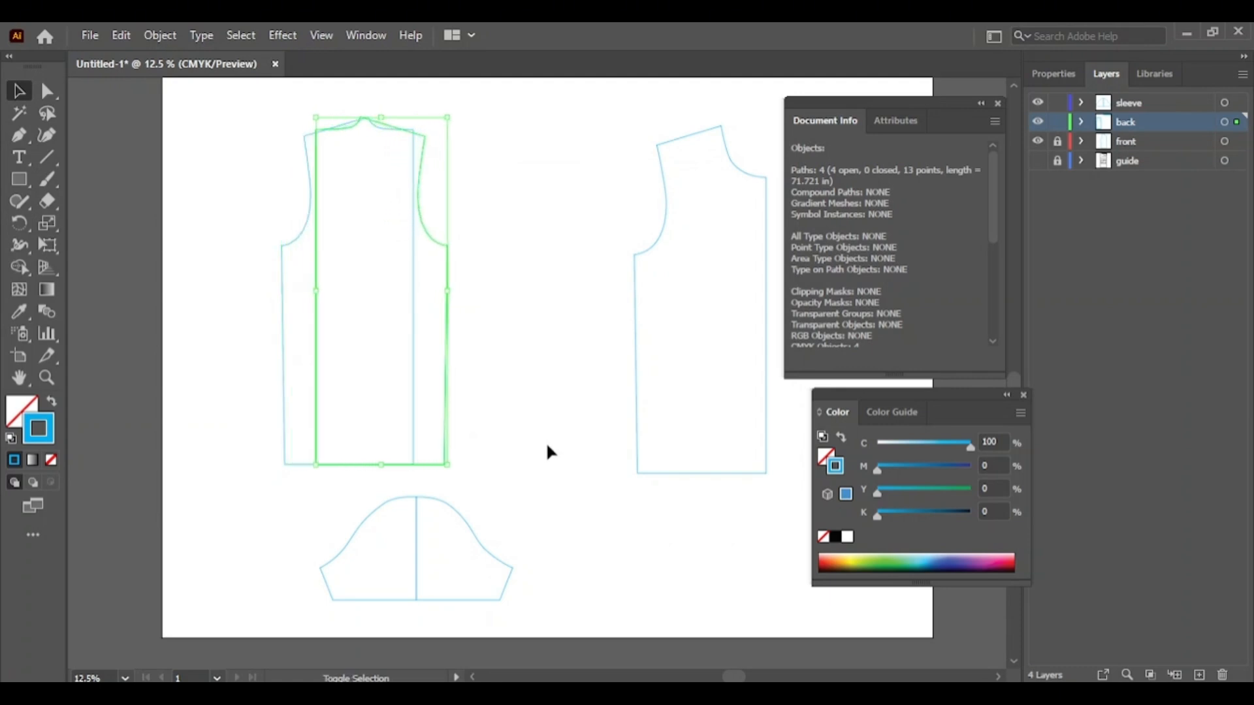
pyautogui.hotkey('shift', 'Right')
pyautogui.hotkey('shift', 'Right')
pyautogui.hotkey('shift', 'Right')
pyautogui.hotkey('shift', 'Right')
pyautogui.hotkey('shift', 'Right')
pyautogui.hotkey('shift', 'Right')
pyautogui.hotkey('shift', 'Right')
pyautogui.hotkey('shift', 'Right')
pyautogui.hotkey('shift', 'Right')
pyautogui.hotkey('shift', 'Right')
pyautogui.hotkey('shift', 'Right')
pyautogui.hotkey('shift', 'Right')
pyautogui.hotkey('shift', 'Right')
pyautogui.hotkey('shift', 'Right')
pyautogui.hotkey('shift', 'Right')
pyautogui.hotkey('shift', 'Right')
pyautogui.hotkey('shift', 'Right')
pyautogui.hotkey('shift', 'Right')
pyautogui.hotkey('shift', 'Right')
pyautogui.hotkey('shift', 'Right')
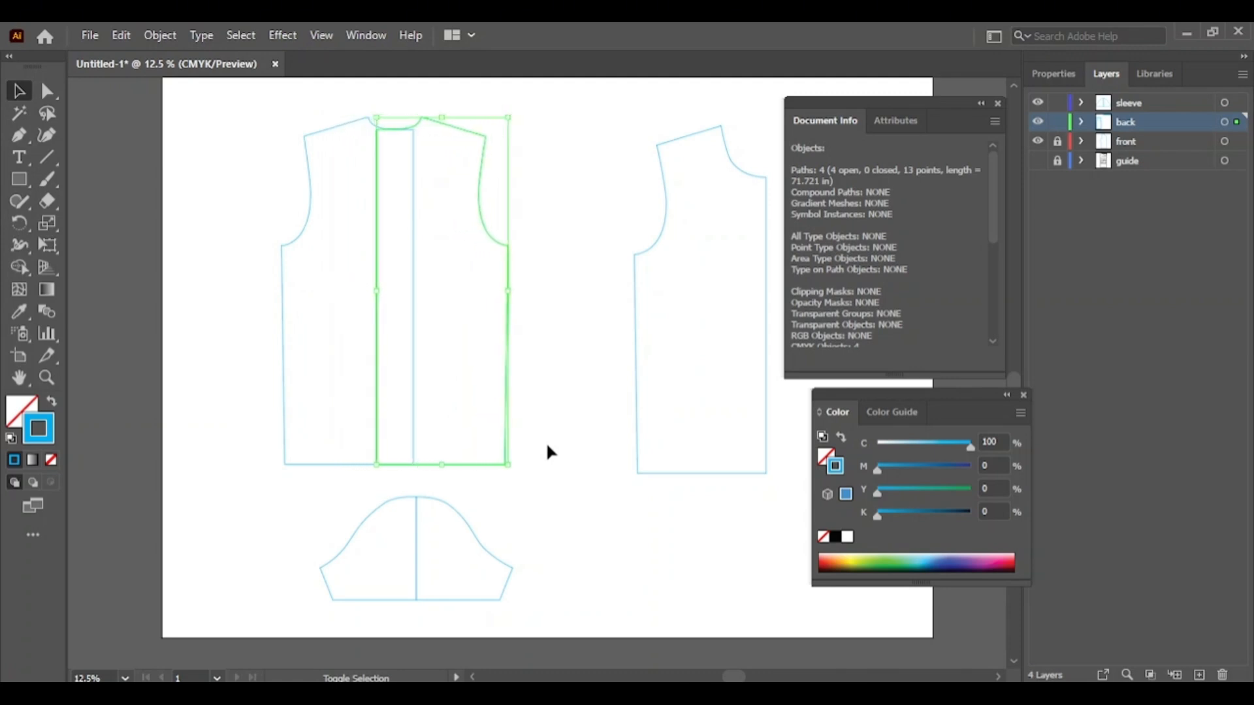
pyautogui.hotkey('shift', 'Right')
pyautogui.hotkey('shift', 'Right')
pyautogui.hotkey('shift', 'Right')
pyautogui.hotkey('shift', 'Right')
pyautogui.hotkey('shift', 'Right')
pyautogui.hotkey('shift', 'Right')
pyautogui.hotkey('shift', 'Right')
pyautogui.hotkey('shift', 'Right')
pyautogui.hotkey('shift', 'Right')
pyautogui.hotkey('shift', 'Right')
pyautogui.hotkey('shift', 'Right')
pyautogui.hotkey('shift', 'Right')
pyautogui.hotkey('shift', 'Right')
pyautogui.hotkey('shift', 'Right')
pyautogui.hotkey('shift', 'Right')
pyautogui.hotkey('shift', 'Right')
pyautogui.hotkey('shift', 'Right')
pyautogui.hotkey('shift', 'Right')
pyautogui.hotkey('shift', 'Right')
pyautogui.hotkey('shift', 'Right')
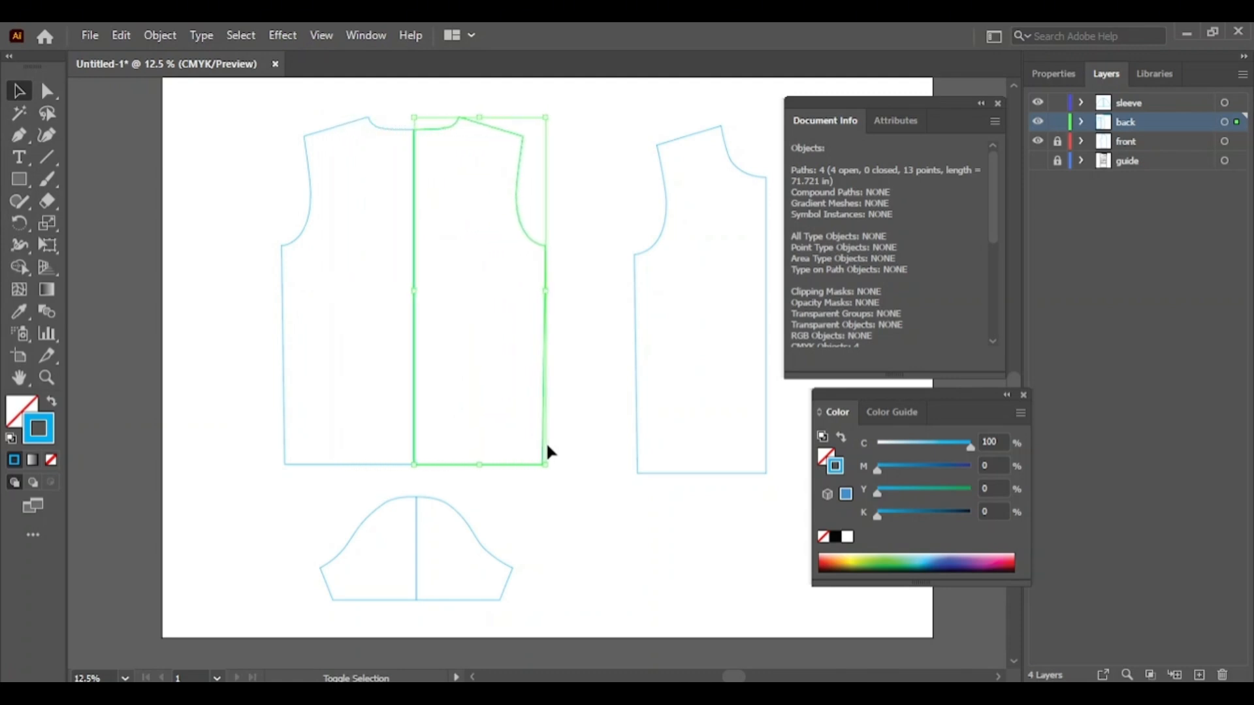
# Step: Nudge the mirrored back half slightly left so both centre lines coincide, and deselect it
pyautogui.hotkey('ctrl', 'space')
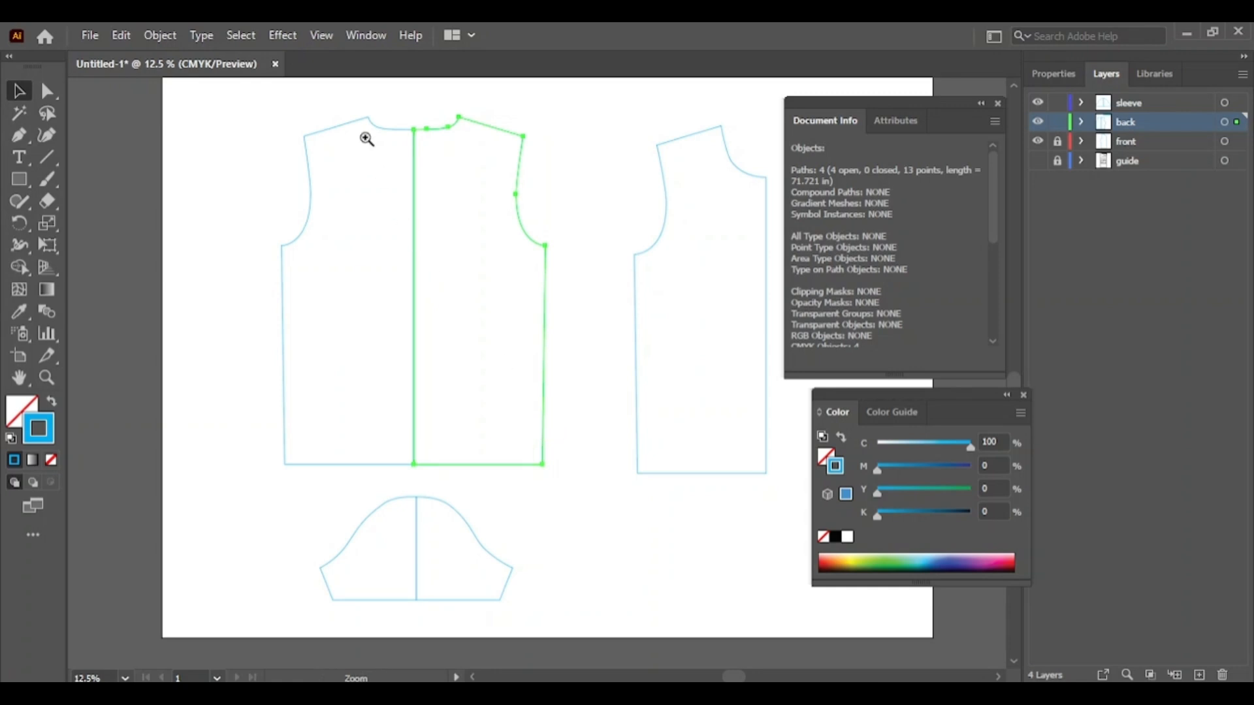
pyautogui.moveTo(367, 139); pyautogui.dragTo(727, 227)
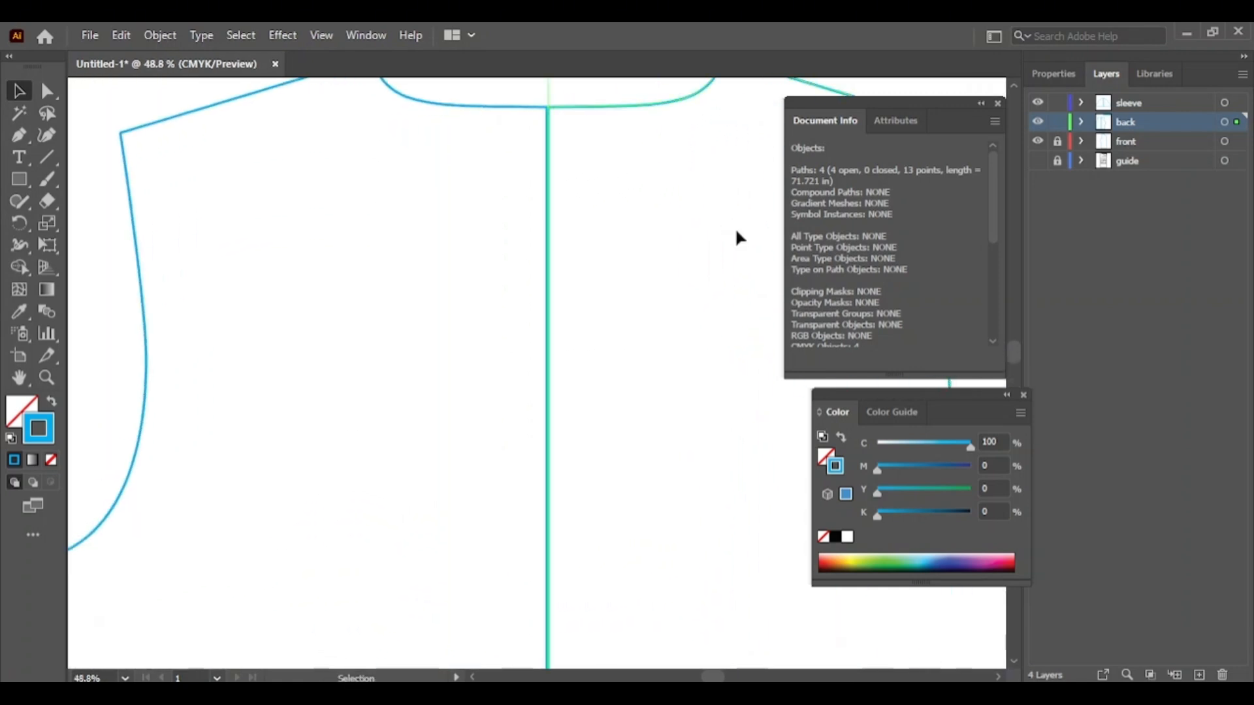
pyautogui.press('Left')
pyautogui.press('Left')
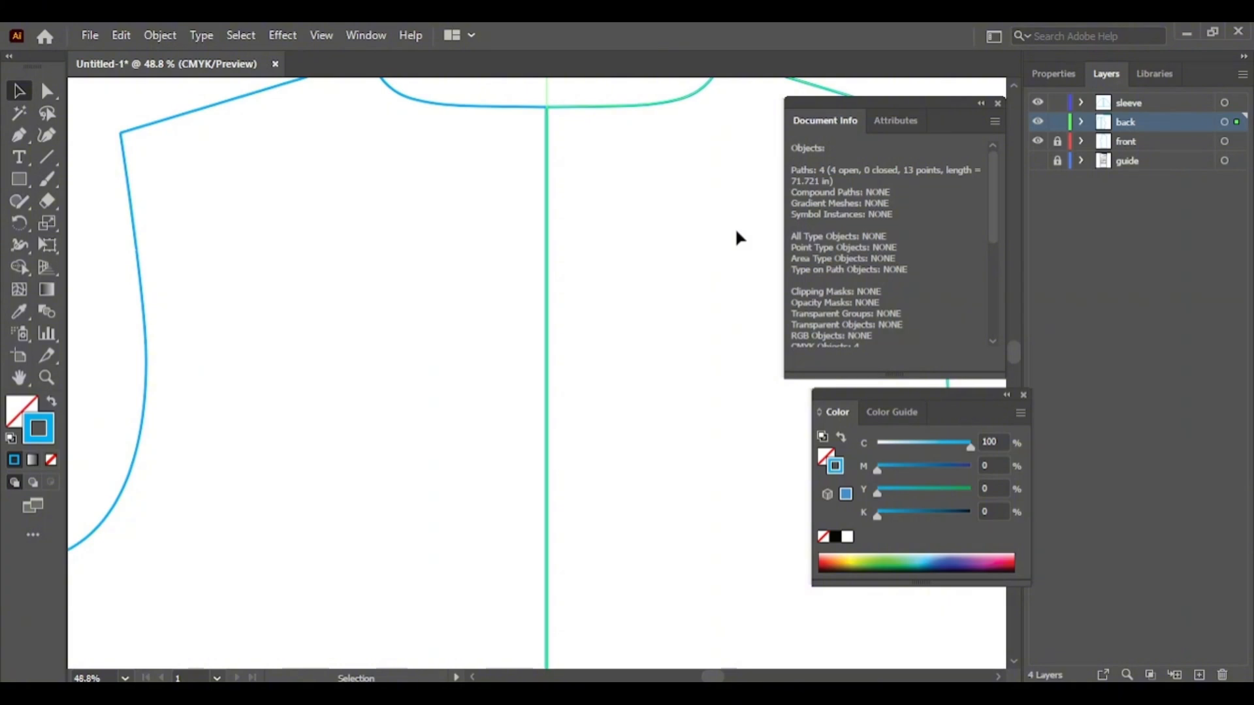
pyautogui.click(634, 247)
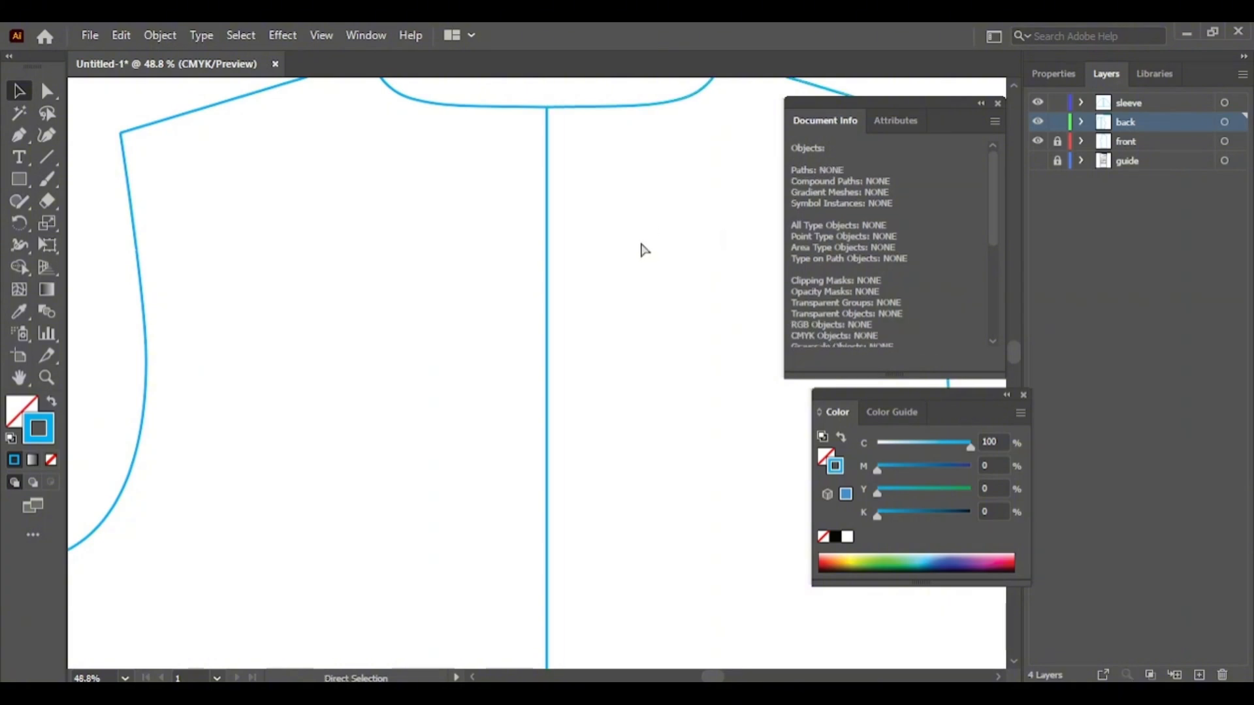
# Step: Group the two back halves into one full back piece and deselect it
pyautogui.keyDown('ctrl'); pyautogui.keyDown('alt'); pyautogui.click(442, 277); pyautogui.keyUp('alt'); pyautogui.keyUp('ctrl')
pyautogui.keyDown('ctrl'); pyautogui.keyDown('alt'); pyautogui.click(446, 403); pyautogui.keyUp('alt'); pyautogui.keyUp('ctrl')
pyautogui.keyDown('ctrl'); pyautogui.keyDown('alt'); pyautogui.click(446, 403); pyautogui.keyUp('alt'); pyautogui.keyUp('ctrl')
pyautogui.keyDown('ctrl'); pyautogui.keyDown('alt'); pyautogui.click(446, 402); pyautogui.keyUp('alt'); pyautogui.keyUp('ctrl')
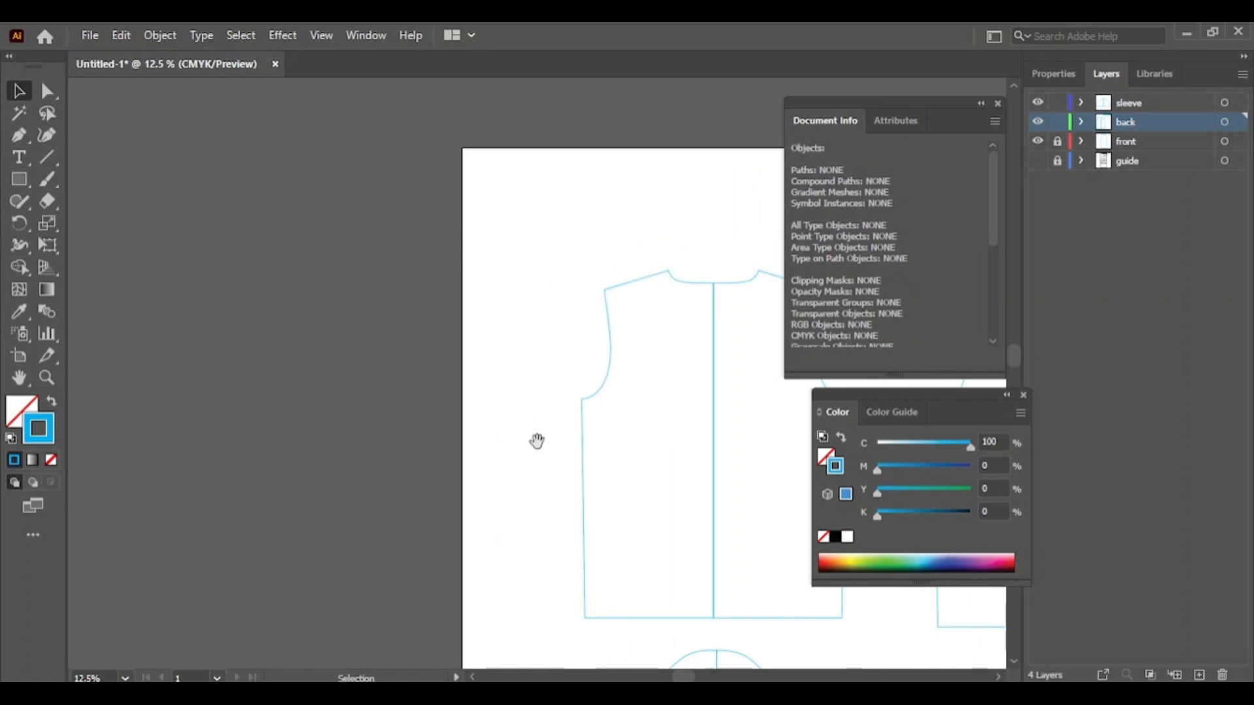
pyautogui.moveTo(534, 439); pyautogui.dragTo(133, 347)
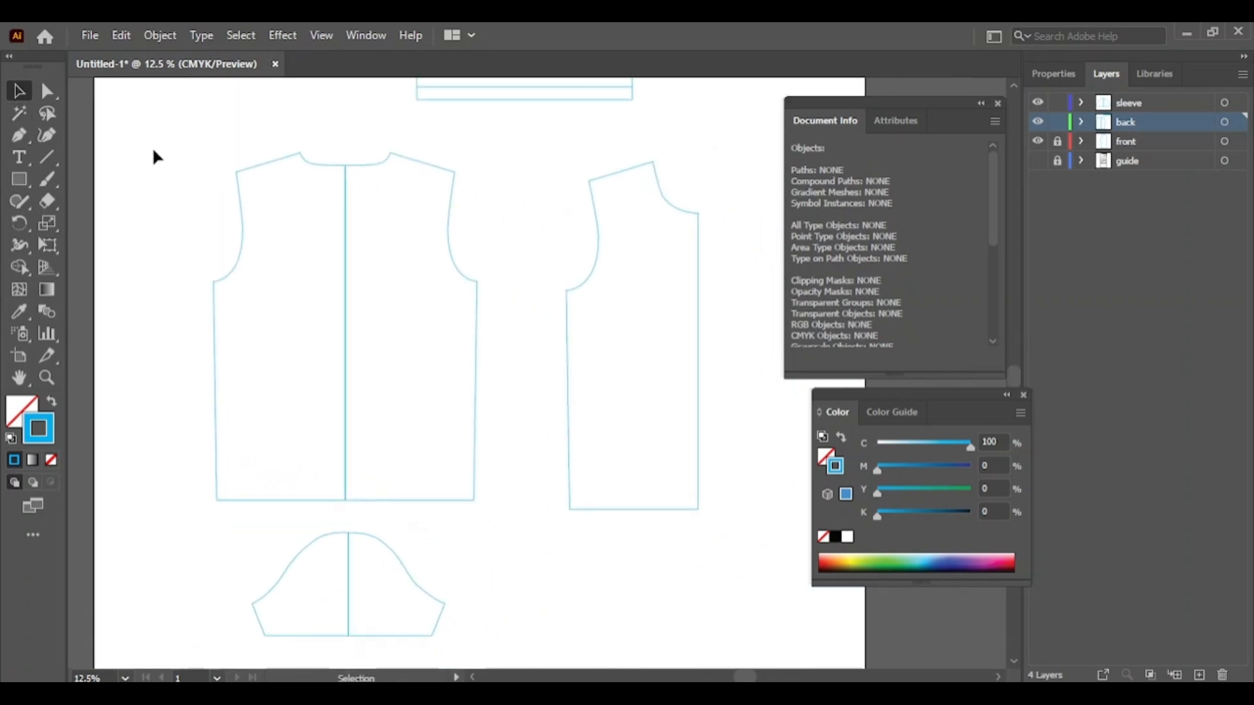
pyautogui.moveTo(153, 148); pyautogui.dragTo(505, 515)
pyautogui.rightClick(346, 279)
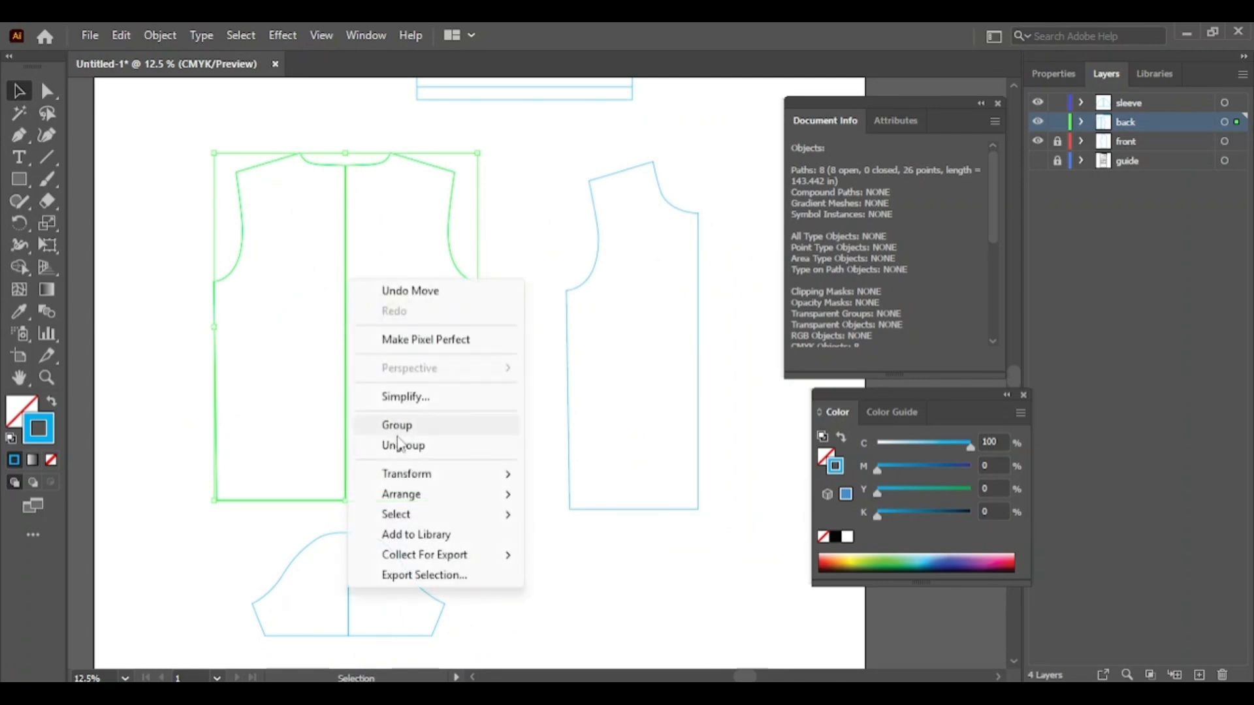
pyautogui.click(400, 425)
pyautogui.click(190, 399)
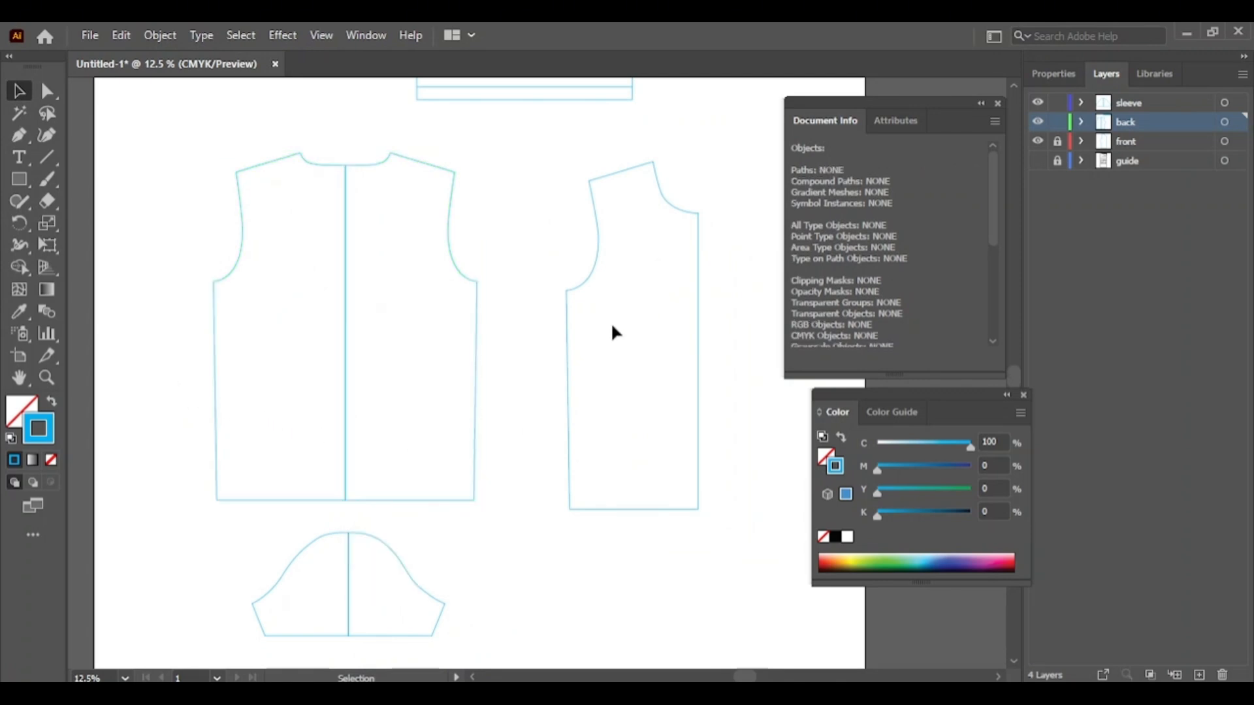
# Step: Unlock the front layer and create a copy of the front bodice half reflected across the vertical axis
pyautogui.press('space')
pyautogui.moveTo(512, 425); pyautogui.dragTo(392, 407)
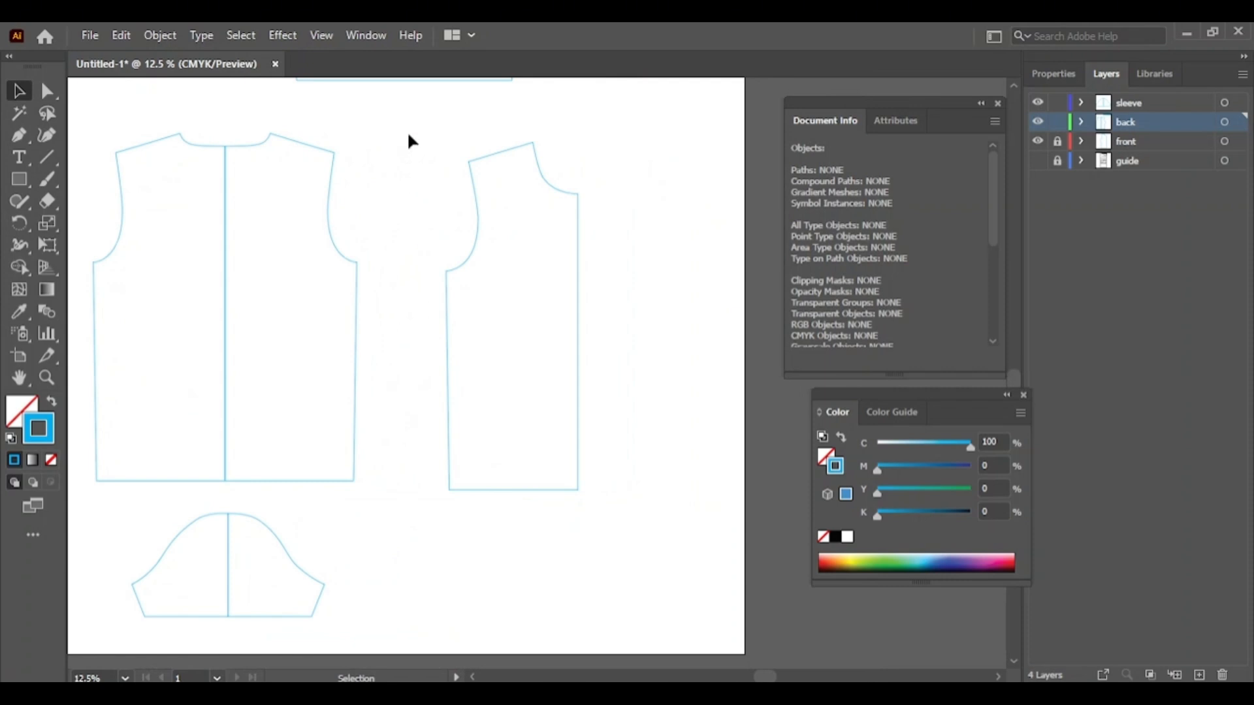
pyautogui.moveTo(409, 130); pyautogui.dragTo(637, 553)
pyautogui.click(1058, 141)
pyautogui.moveTo(423, 136); pyautogui.dragTo(636, 529)
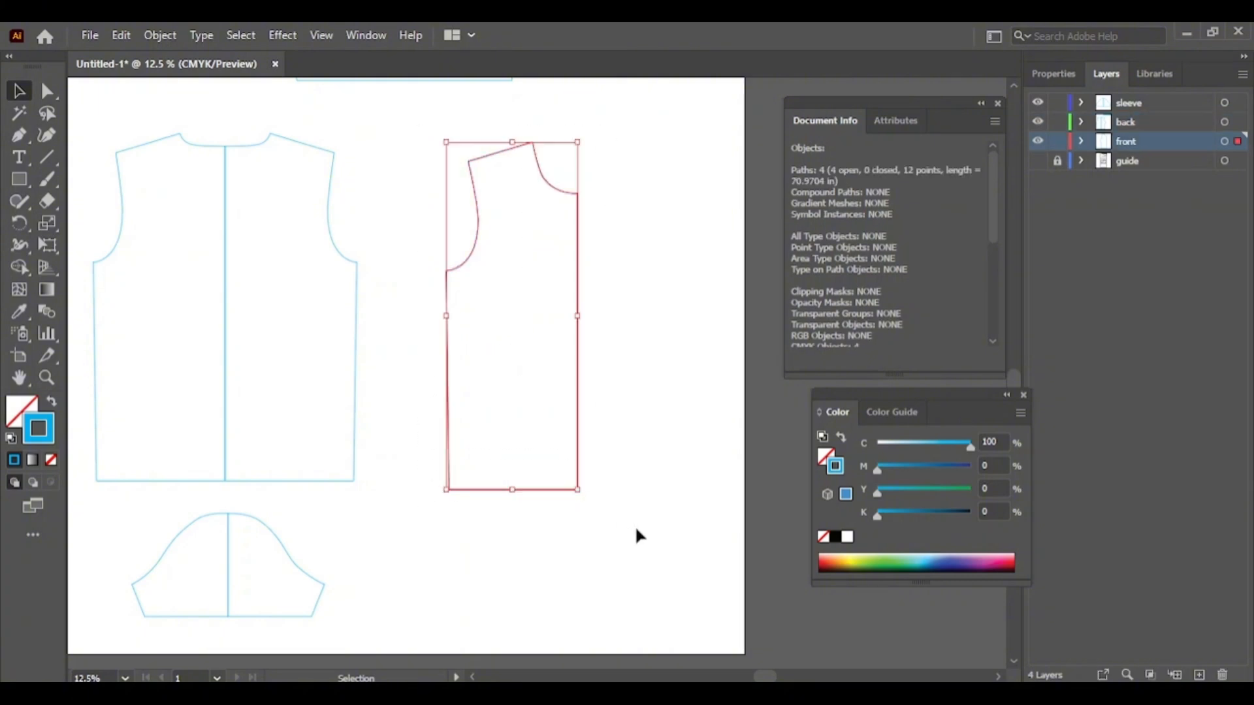
pyautogui.click(162, 37)
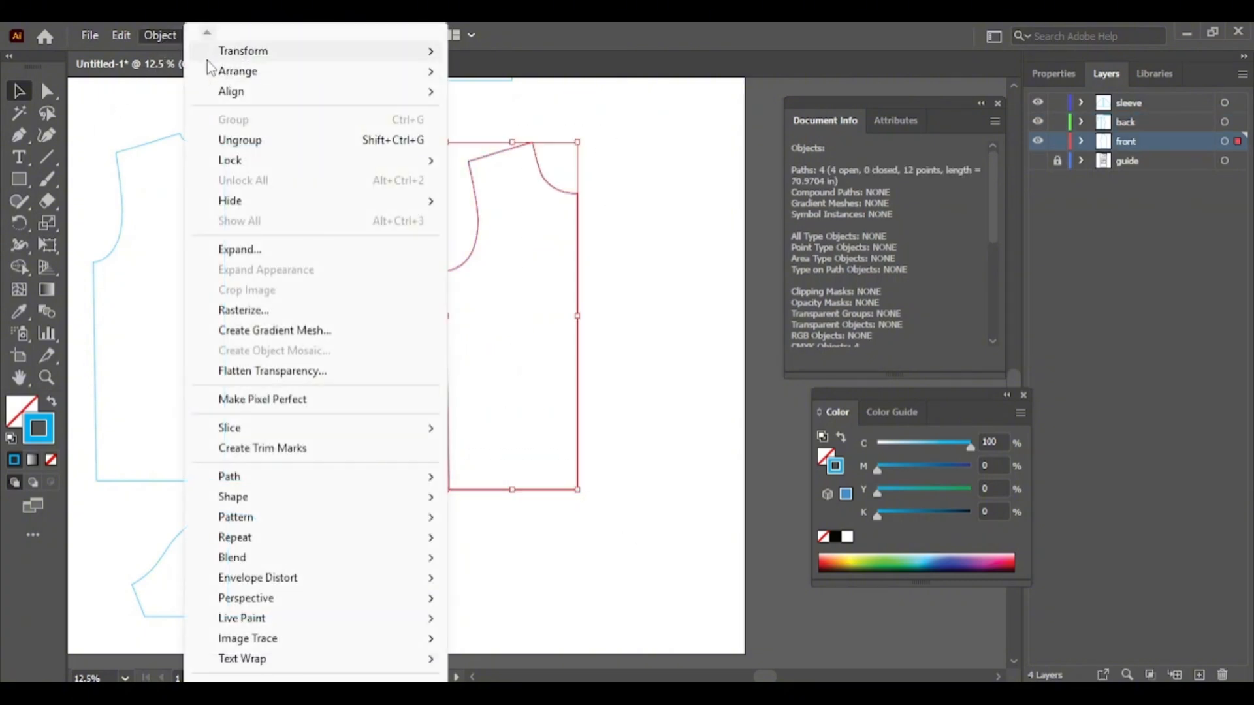
pyautogui.moveTo(216, 51)
pyautogui.click(531, 125)
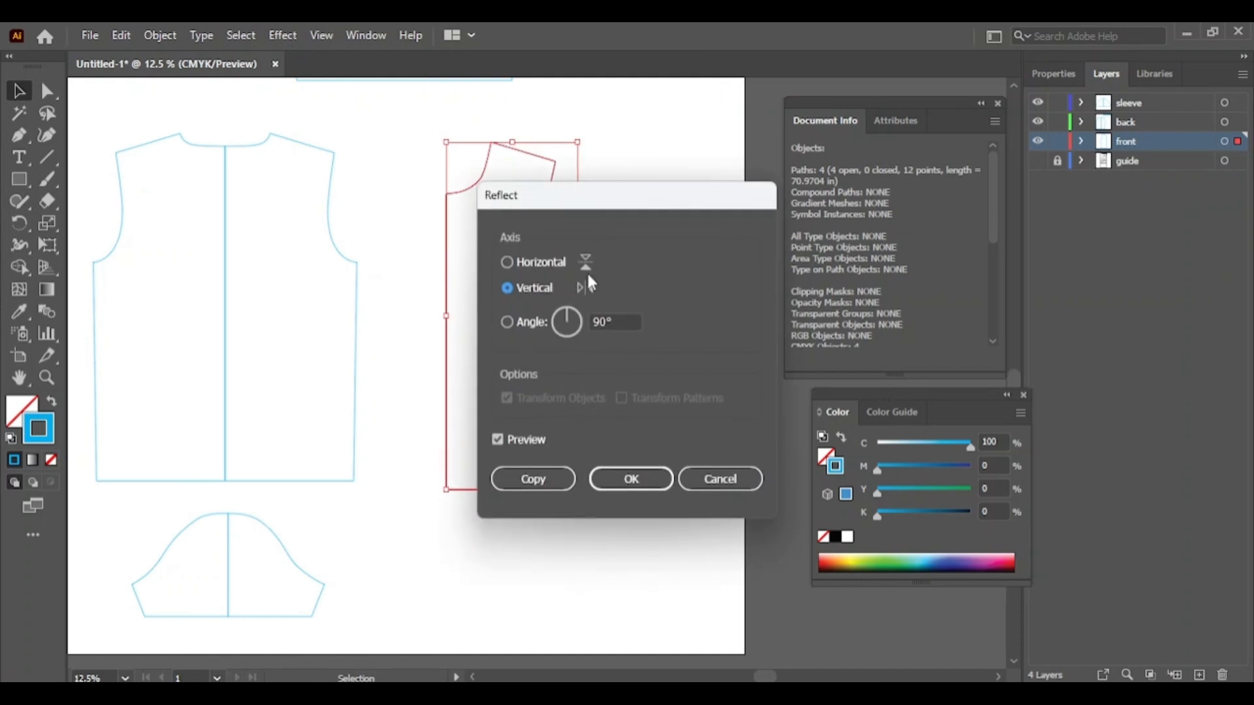
pyautogui.click(551, 477)
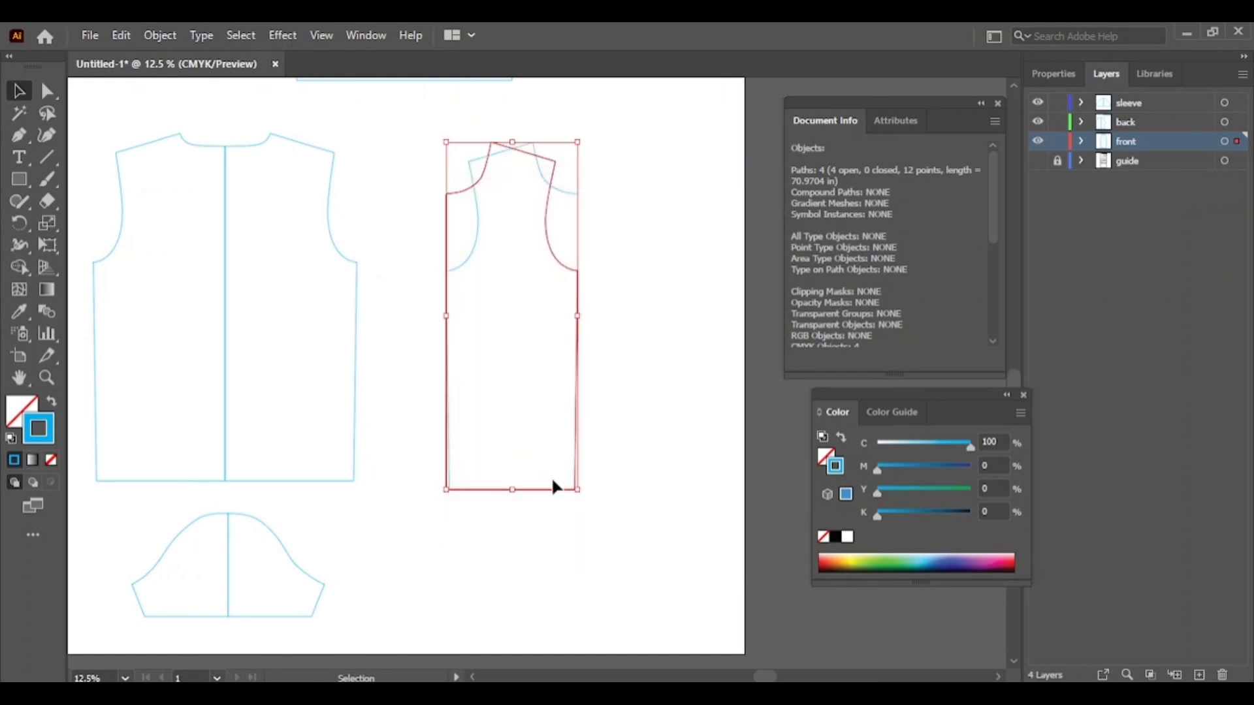
# Step: Shift the mirrored front half horizontally to the right until its straight edge reaches the original front's centre line
pyautogui.hotkey('shift', 'Right')
pyautogui.hotkey('shift', 'Right')
pyautogui.hotkey('shift', 'Right')
pyautogui.hotkey('shift', 'Right')
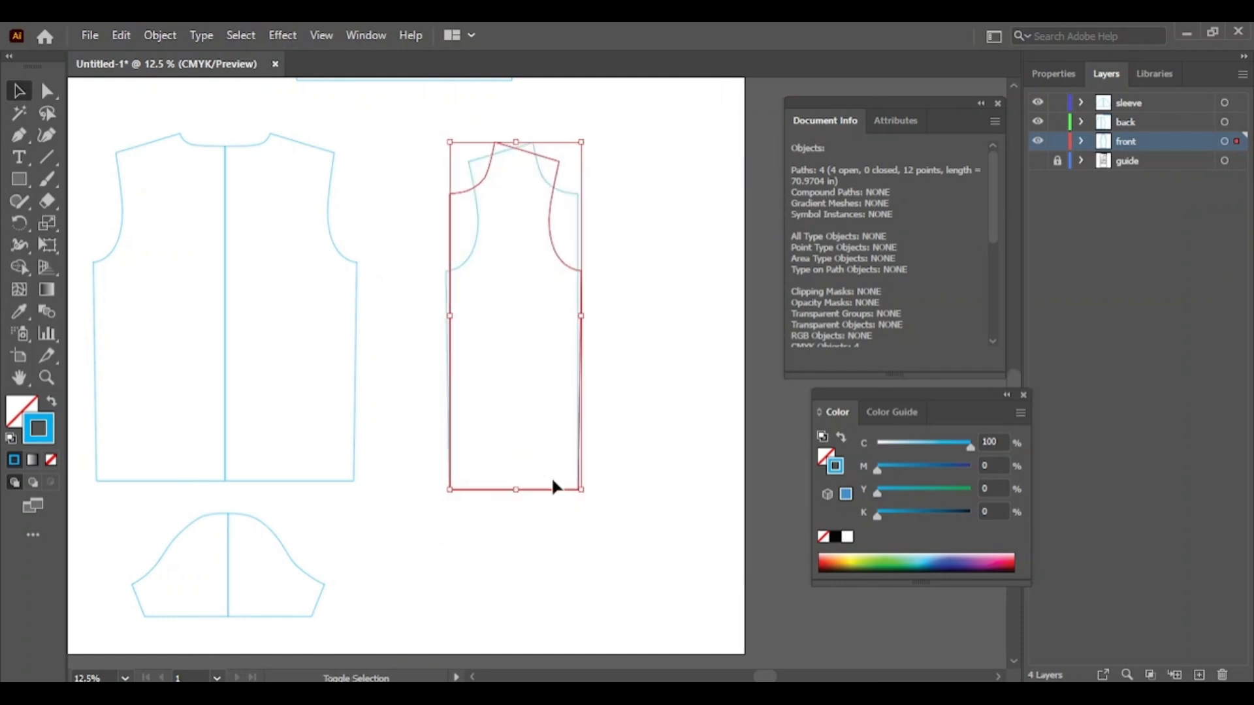
pyautogui.hotkey('shift', 'Right')
pyautogui.hotkey('shift', 'Right')
pyautogui.hotkey('shift', 'Right')
pyautogui.hotkey('shift', 'Right')
pyautogui.hotkey('shift', 'Right')
pyautogui.hotkey('shift', 'Right')
pyautogui.hotkey('shift', 'Right')
pyautogui.hotkey('shift', 'Right')
pyautogui.hotkey('shift', 'Right')
pyautogui.hotkey('shift', 'Right')
pyautogui.hotkey('shift', 'Right')
pyautogui.hotkey('shift', 'Right')
pyautogui.hotkey('shift', 'Right')
pyautogui.hotkey('shift', 'Right')
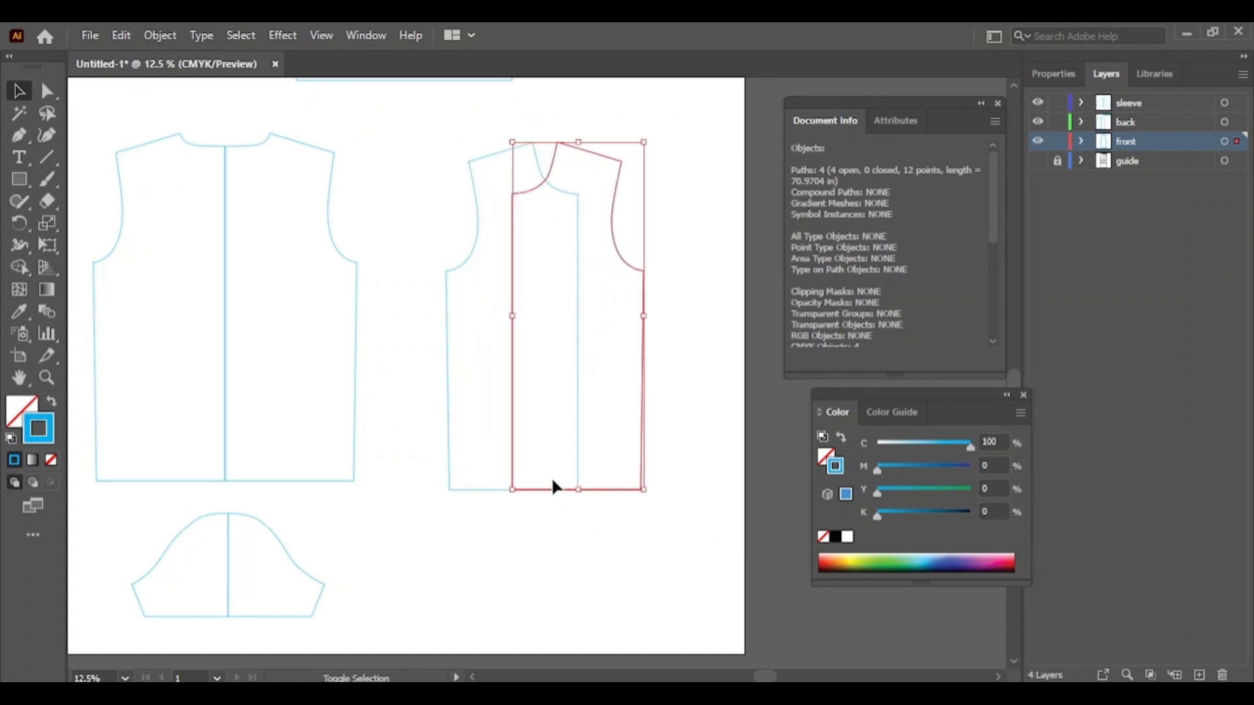
pyautogui.hotkey('shift', 'Right')
pyautogui.hotkey('shift', 'Right')
pyautogui.hotkey('shift', 'Right')
pyautogui.hotkey('shift', 'Right')
pyautogui.hotkey('shift', 'Right')
pyautogui.hotkey('shift', 'Right')
pyautogui.hotkey('shift', 'Right')
pyautogui.hotkey('shift', 'Right')
pyautogui.hotkey('shift', 'Right')
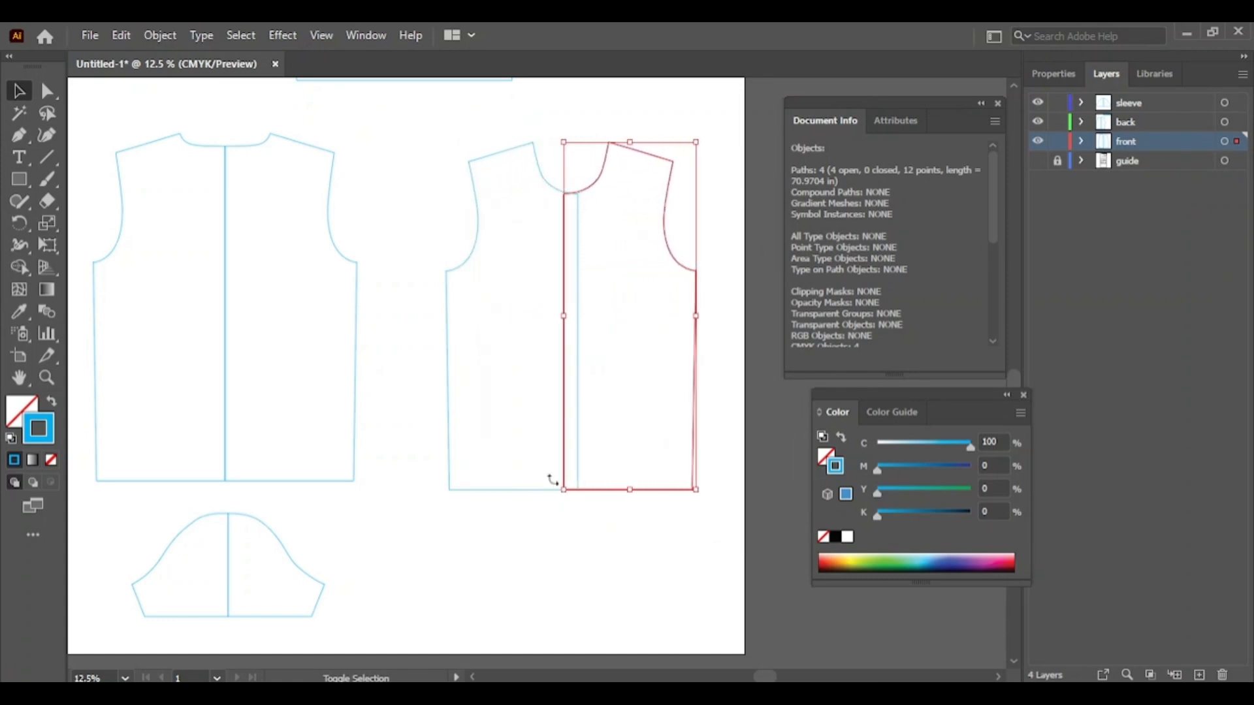
pyautogui.hotkey('shift', 'Right')
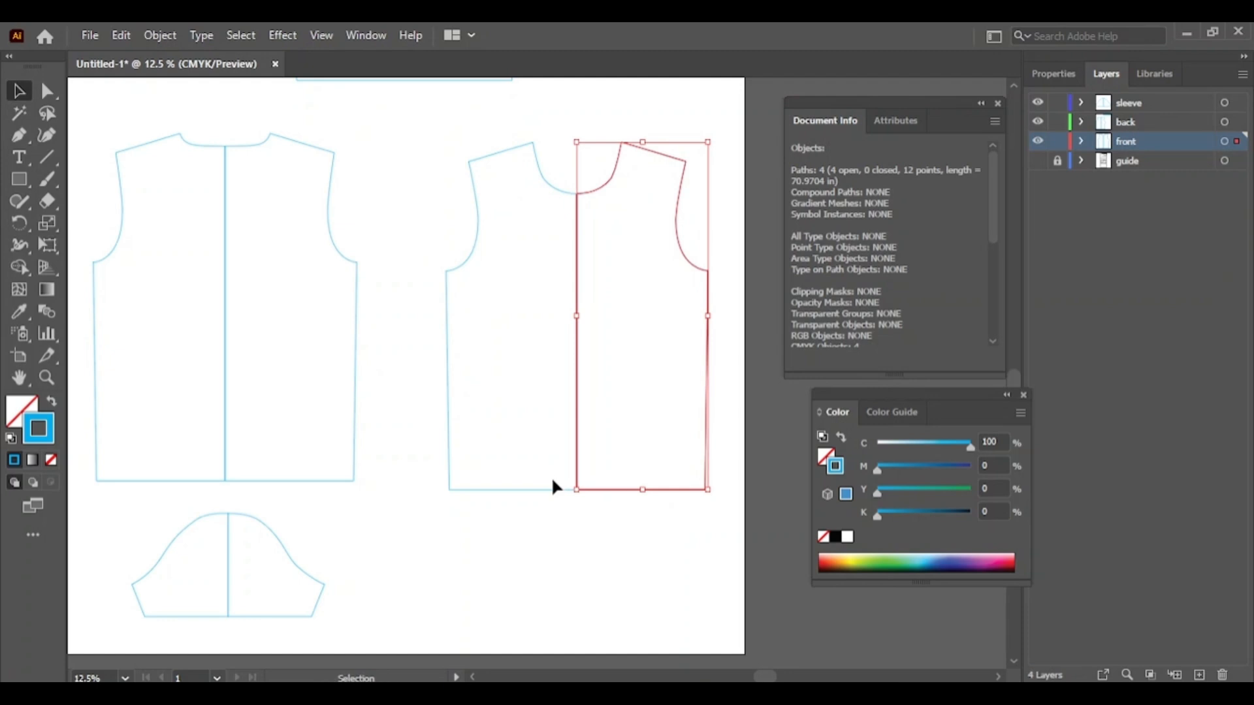
# Step: Nudge the mirrored front half slightly right so the two front centre lines coincide, and deselect it
pyautogui.press('a')
pyautogui.hotkey('ctrl', 'space')
pyautogui.moveTo(568, 190); pyautogui.dragTo(794, 341)
pyautogui.press('Right')
pyautogui.press('Right')
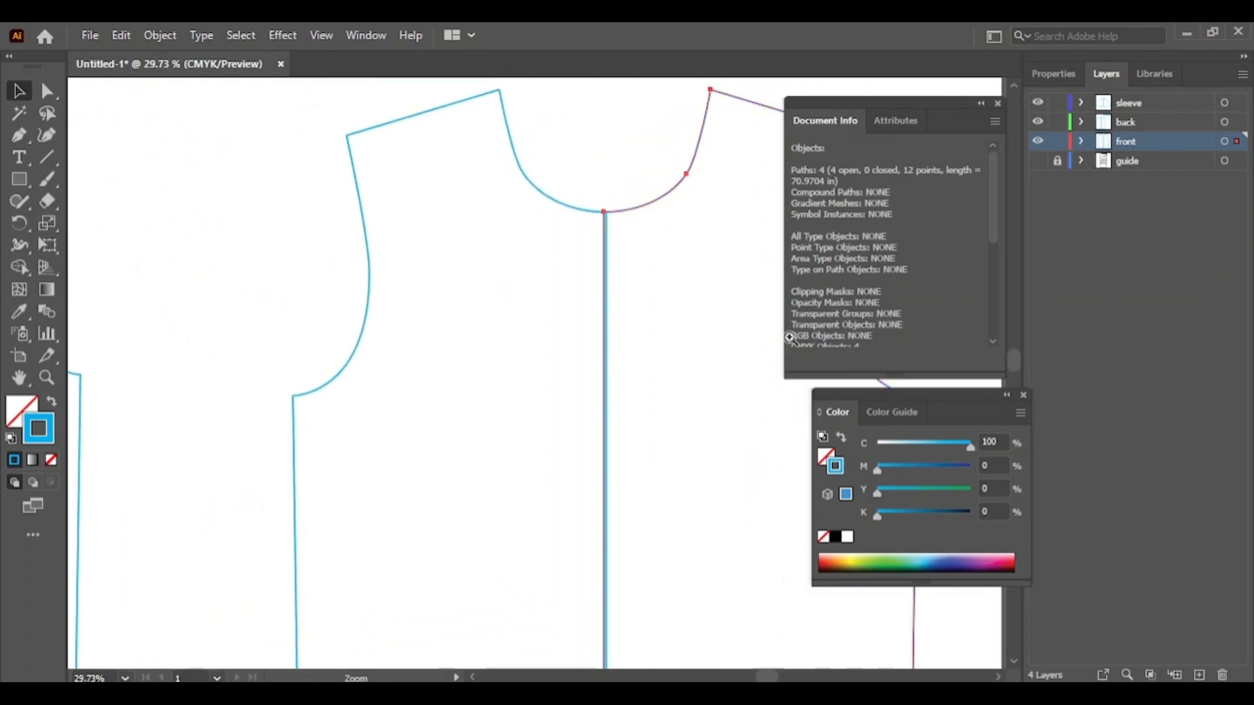
pyautogui.press('Right')
pyautogui.press('Right')
pyautogui.press('Right')
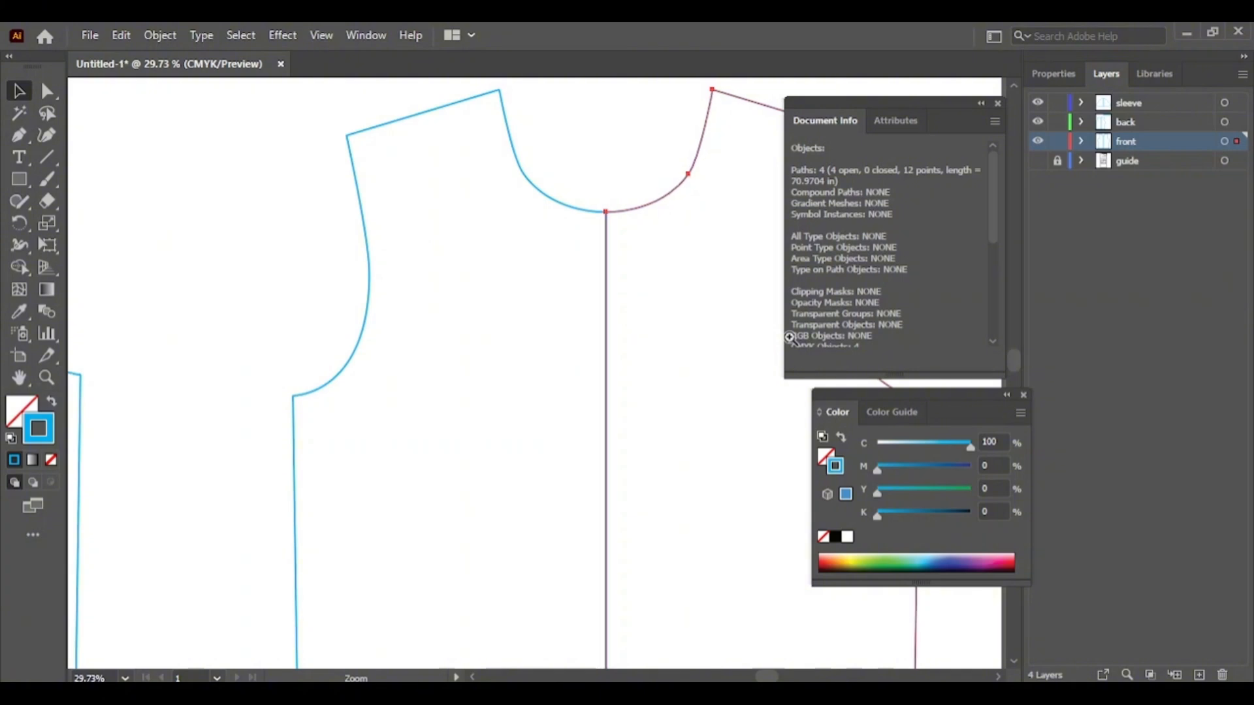
pyautogui.click(546, 260)
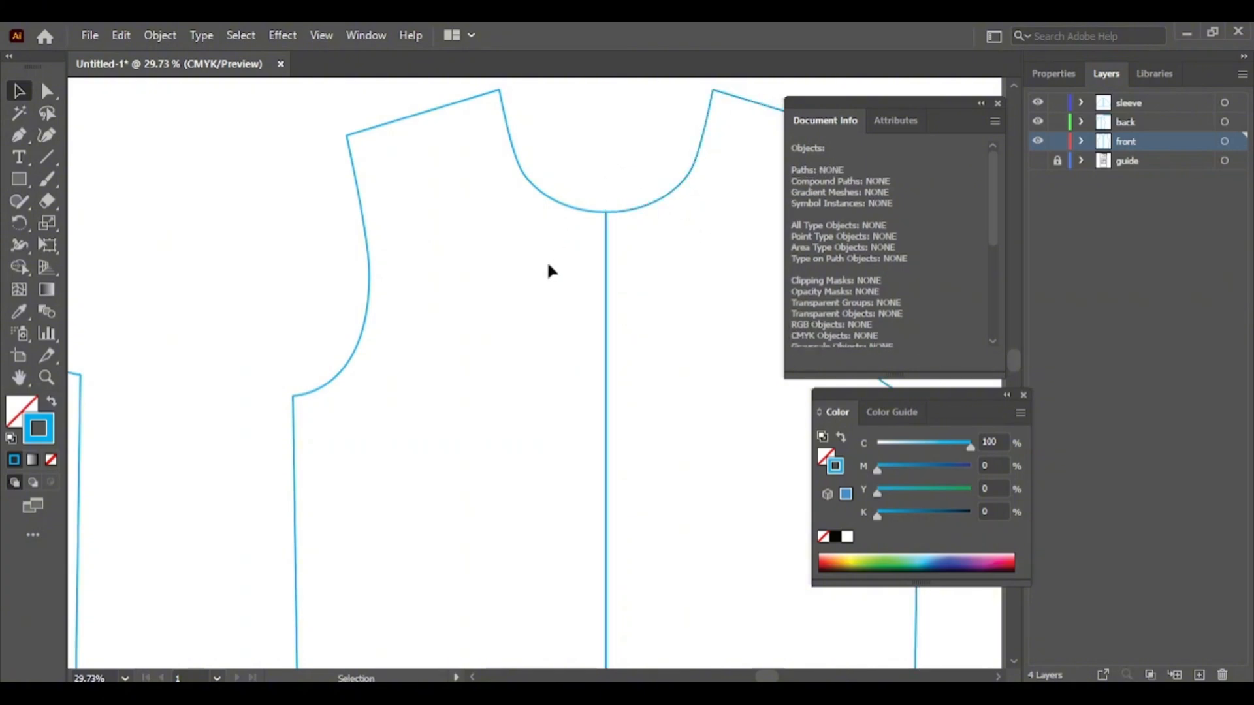
# Step: Group the two front halves into one full front piece and deselect it
pyautogui.keyDown('ctrl'); pyautogui.keyDown('alt'); pyautogui.click(411, 455); pyautogui.keyUp('alt'); pyautogui.keyUp('ctrl')
pyautogui.keyDown('ctrl'); pyautogui.keyDown('alt'); pyautogui.click(410, 455); pyautogui.keyUp('alt'); pyautogui.keyUp('ctrl')
pyautogui.keyDown('ctrl'); pyautogui.keyDown('alt'); pyautogui.click(410, 456); pyautogui.keyUp('alt'); pyautogui.keyUp('ctrl')
pyautogui.keyDown('ctrl'); pyautogui.keyDown('alt'); pyautogui.click(410, 455); pyautogui.keyUp('alt'); pyautogui.keyUp('ctrl')
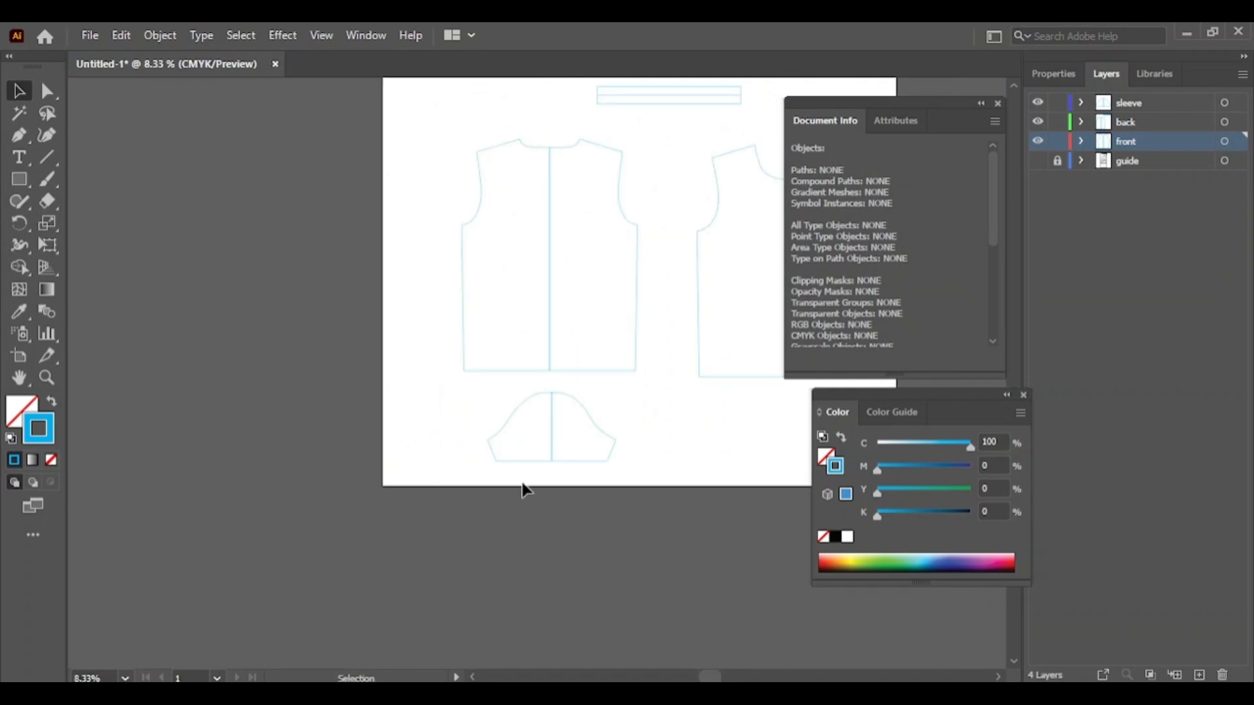
pyautogui.moveTo(650, 422); pyautogui.dragTo(380, 454)
pyautogui.moveTo(432, 154); pyautogui.dragTo(641, 448)
pyautogui.rightClick(553, 306)
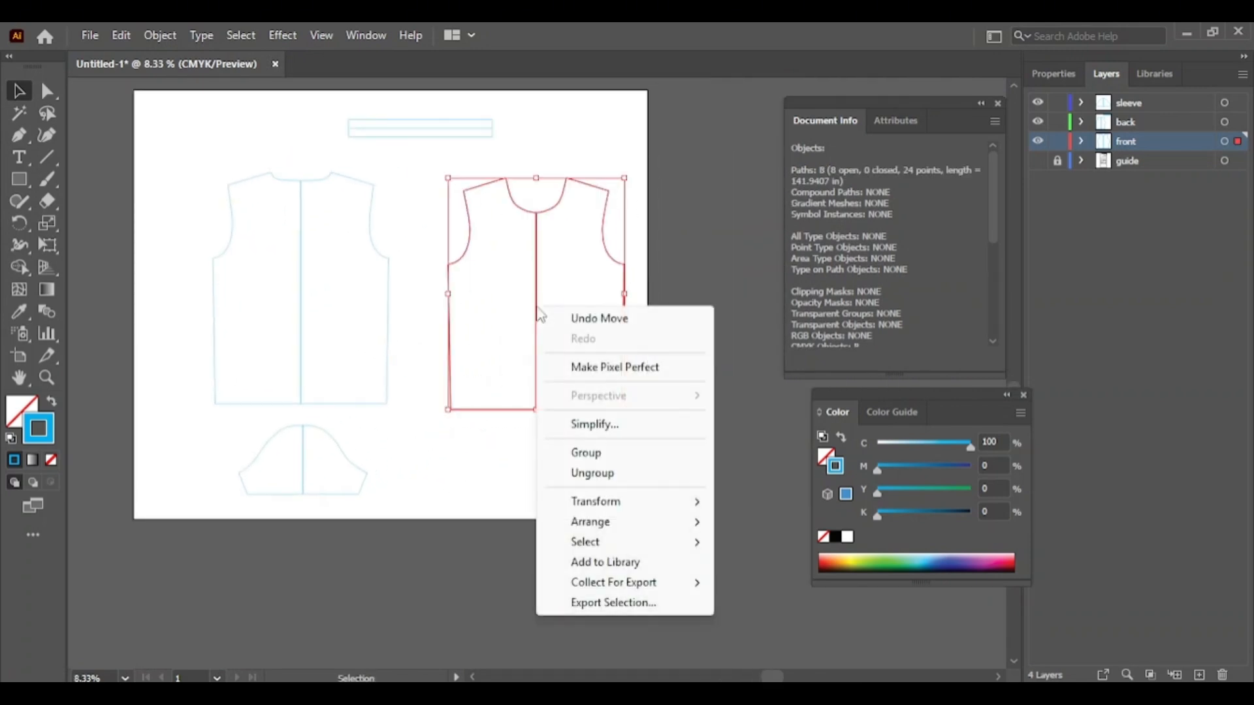
pyautogui.click(583, 450)
pyautogui.click(514, 503)
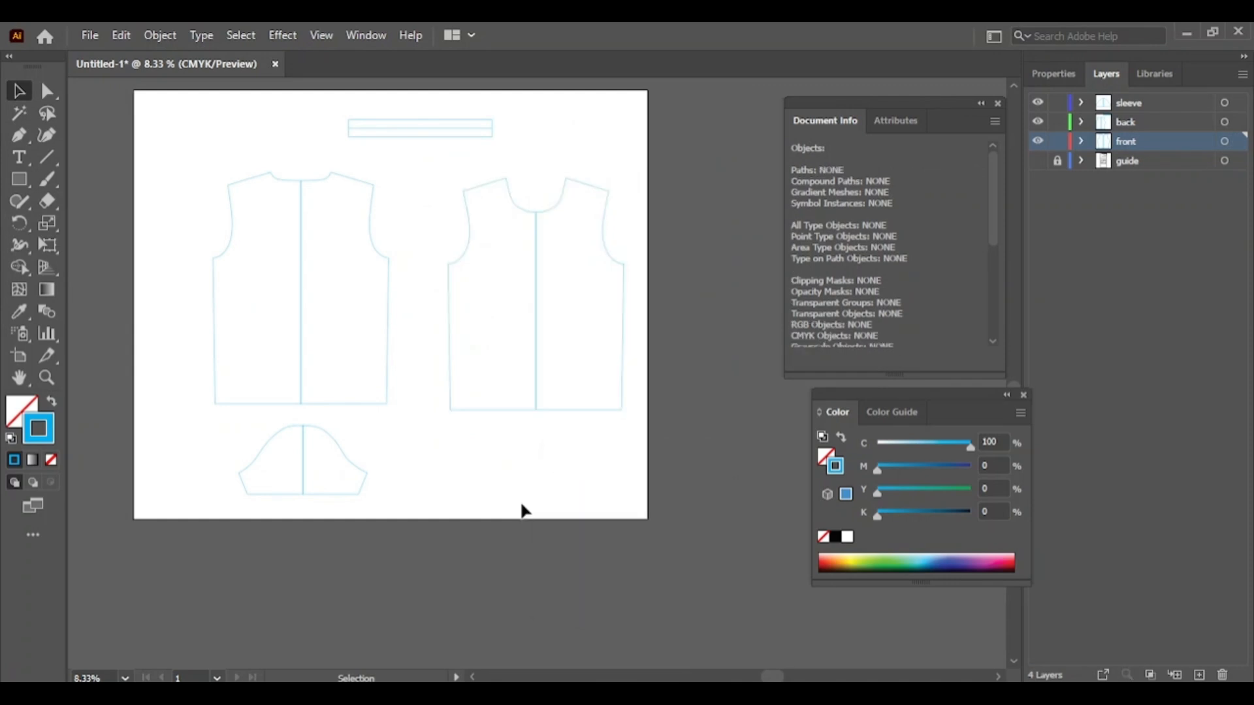
# Step: Move the full sleeve to the right so it sits below and between the back and front pieces
pyautogui.moveTo(337, 452); pyautogui.dragTo(433, 465)
pyautogui.click(547, 455)
pyautogui.click(550, 458)
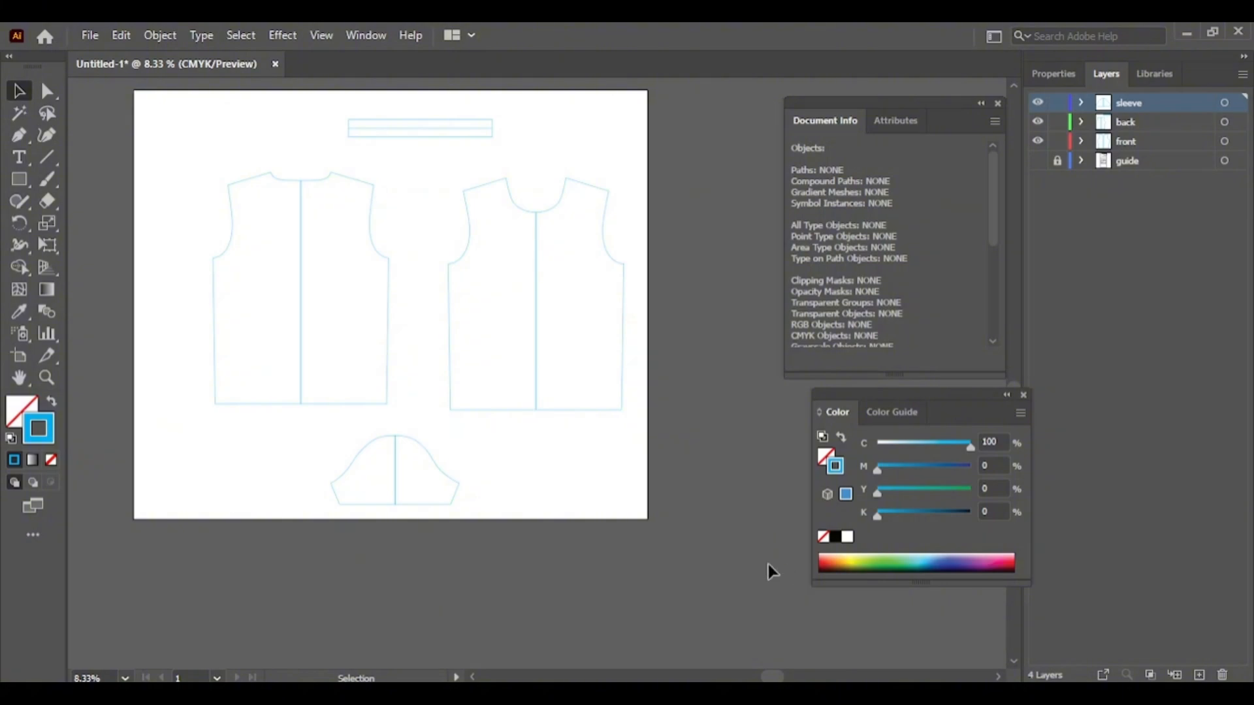
# Step: Check the men's T-shirt size chart in Excel, then return to the pattern in Illustrator
pyautogui.click(795, 681)
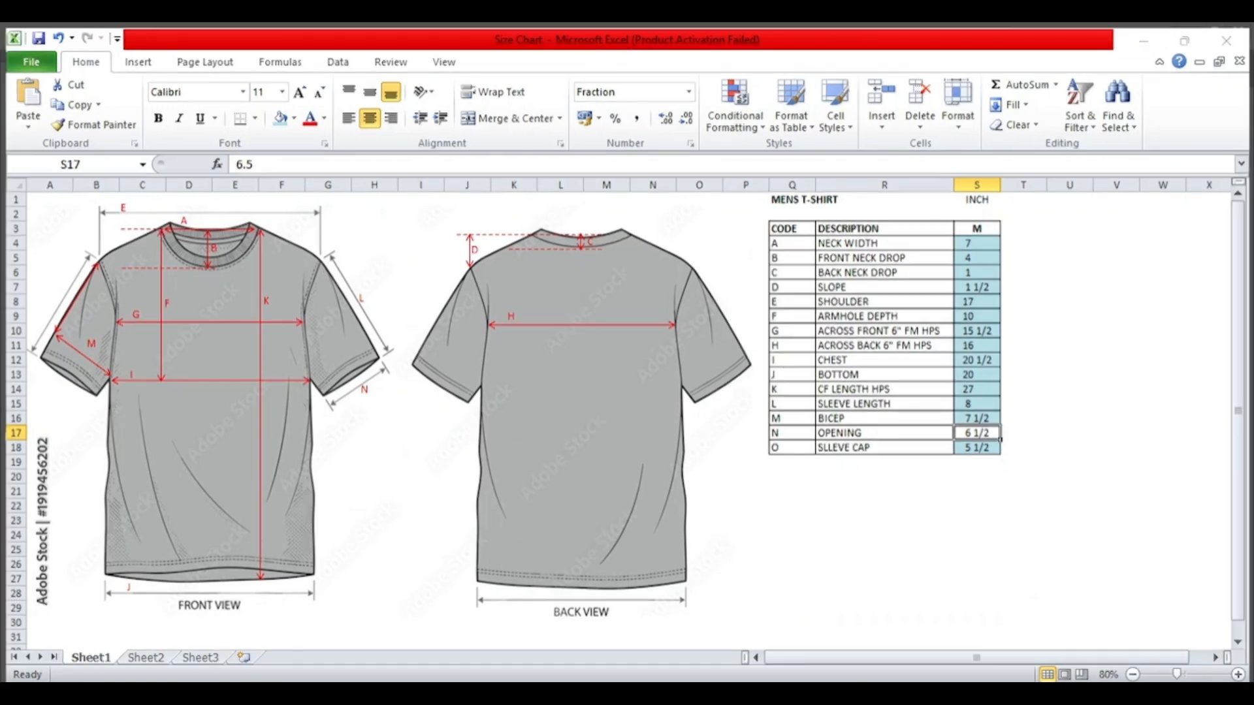
pyautogui.hotkey('alt', 'Tab')
pyautogui.moveTo(800, 681)
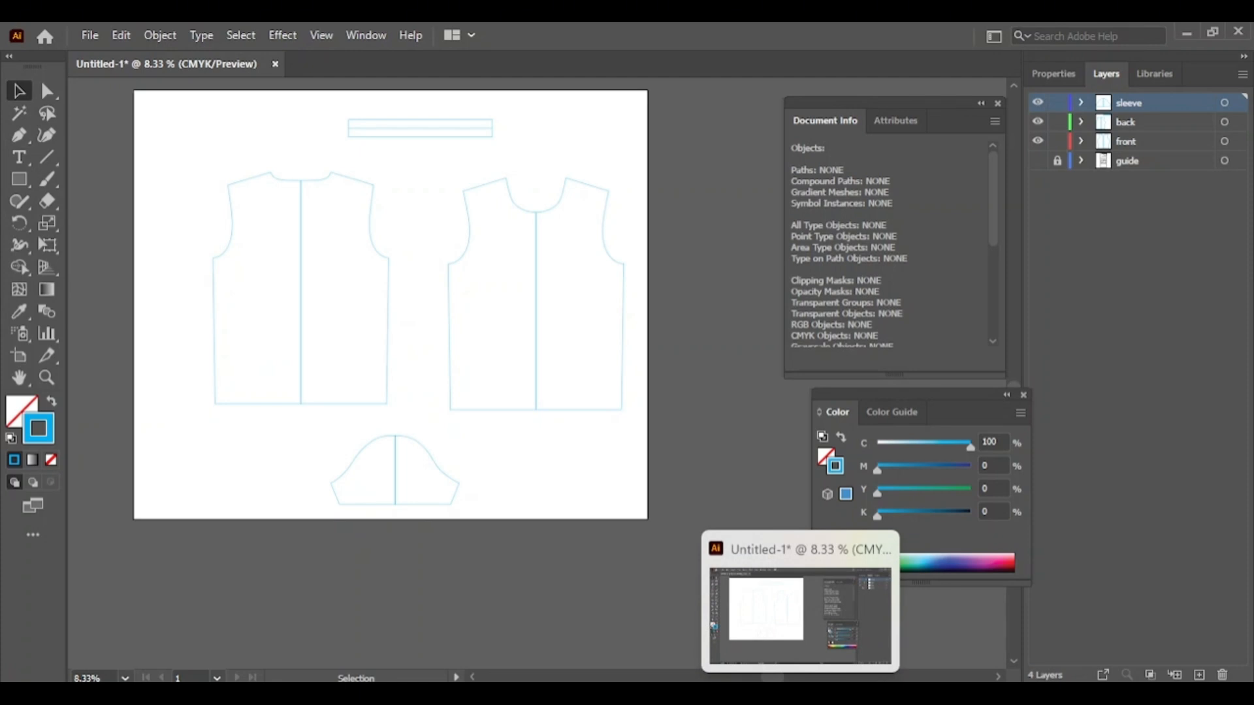
# Step: Select the neckband, back, front and sleeve together and move them left and slightly up to centre them on the artboard
pyautogui.moveTo(177, 118); pyautogui.dragTo(615, 516)
pyautogui.moveTo(634, 517); pyautogui.dragTo(641, 512)
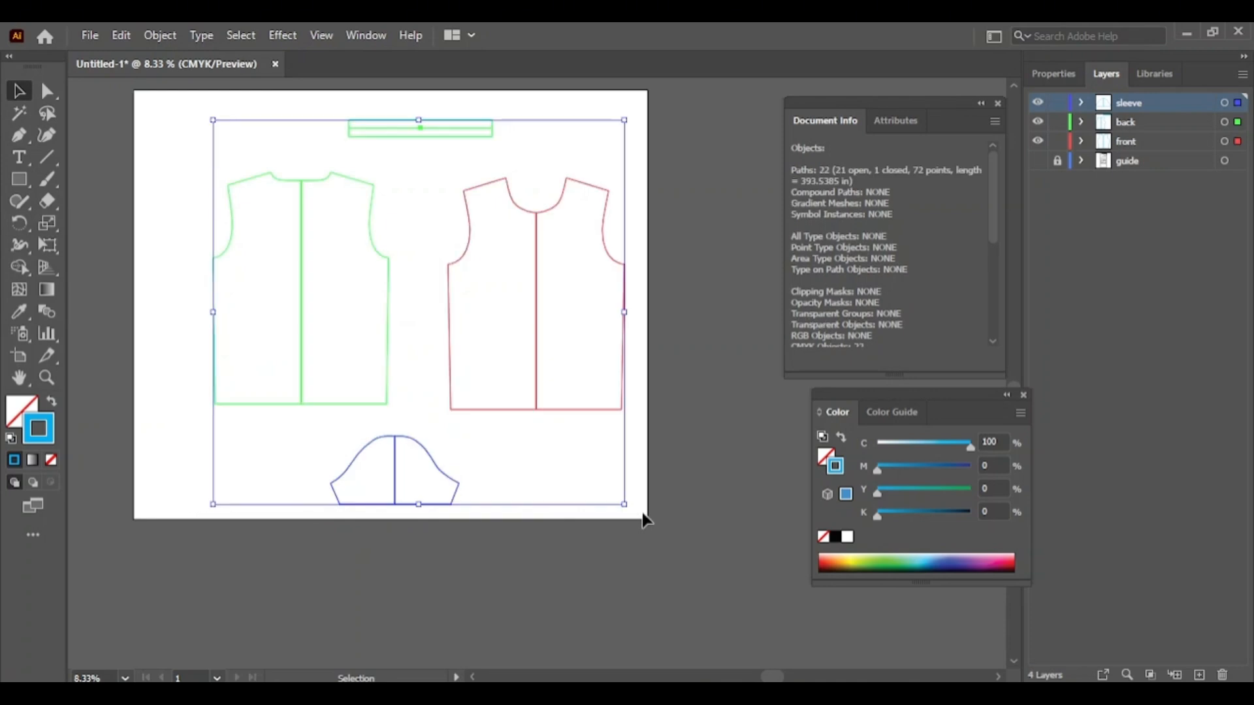
pyautogui.click(419, 493)
pyautogui.moveTo(199, 525); pyautogui.dragTo(660, 115)
pyautogui.moveTo(538, 208); pyautogui.dragTo(484, 195)
pyautogui.click(674, 309)
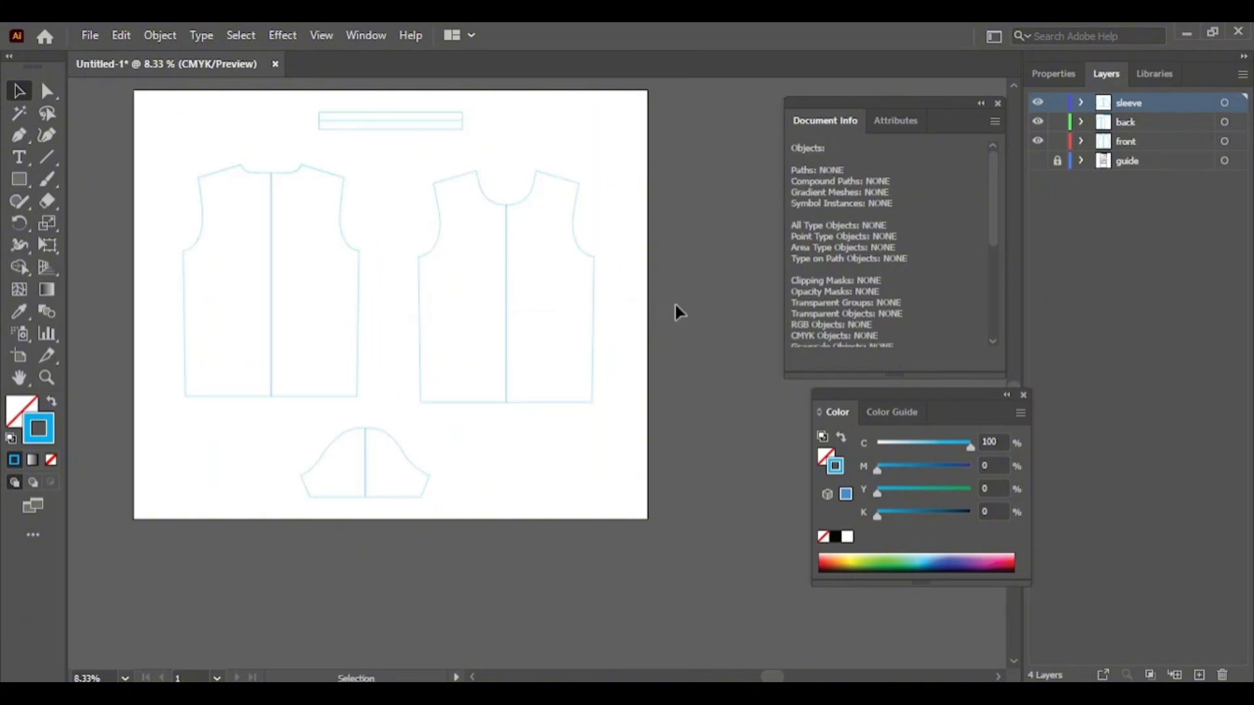